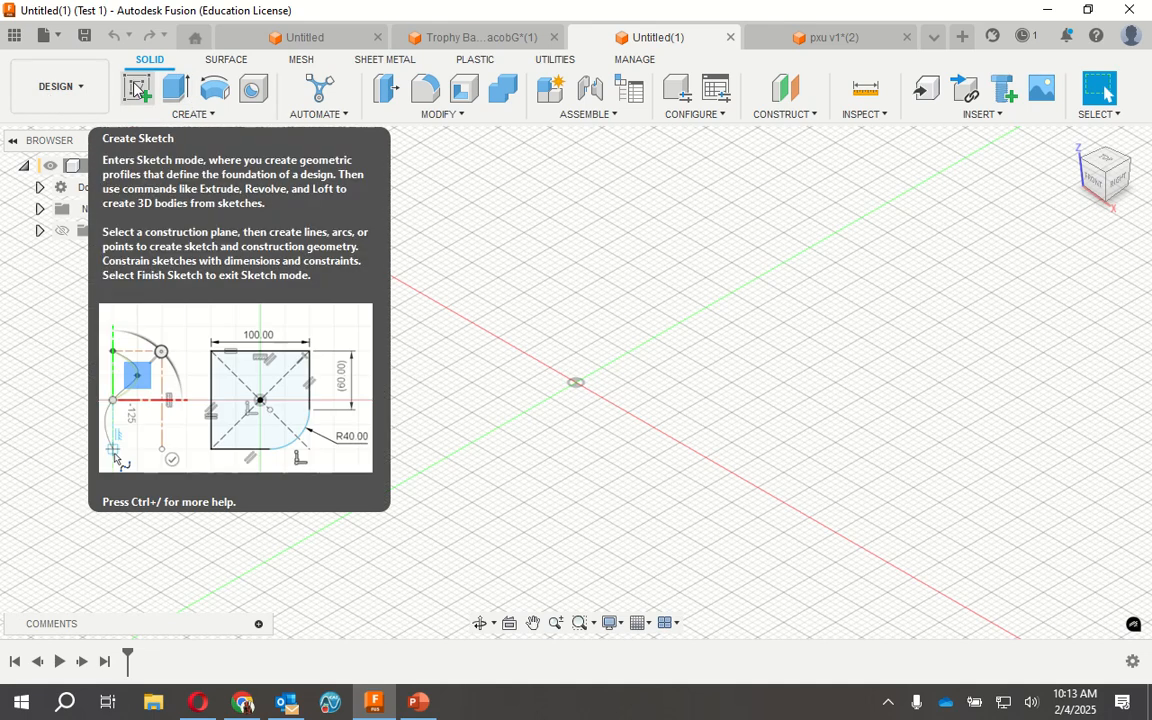
# Start a sketch on the horizontal XY plane with the Line tool and reveal the document's units
pyautogui.click(137, 89)
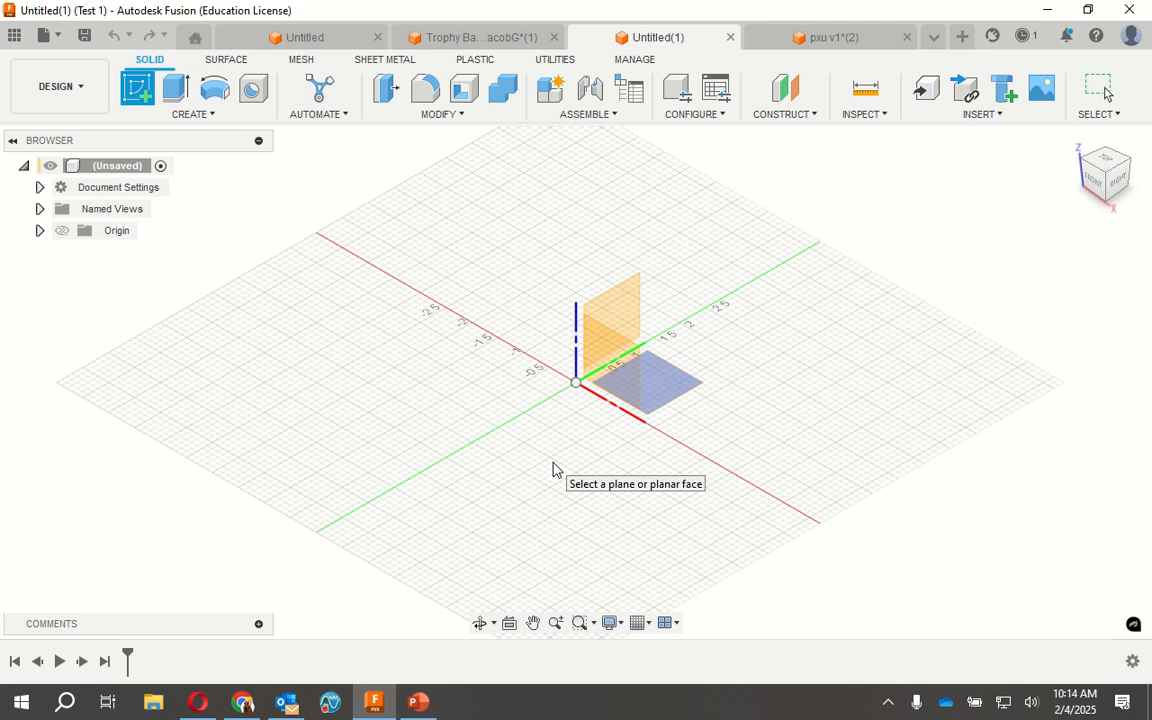
pyautogui.click(555, 470)
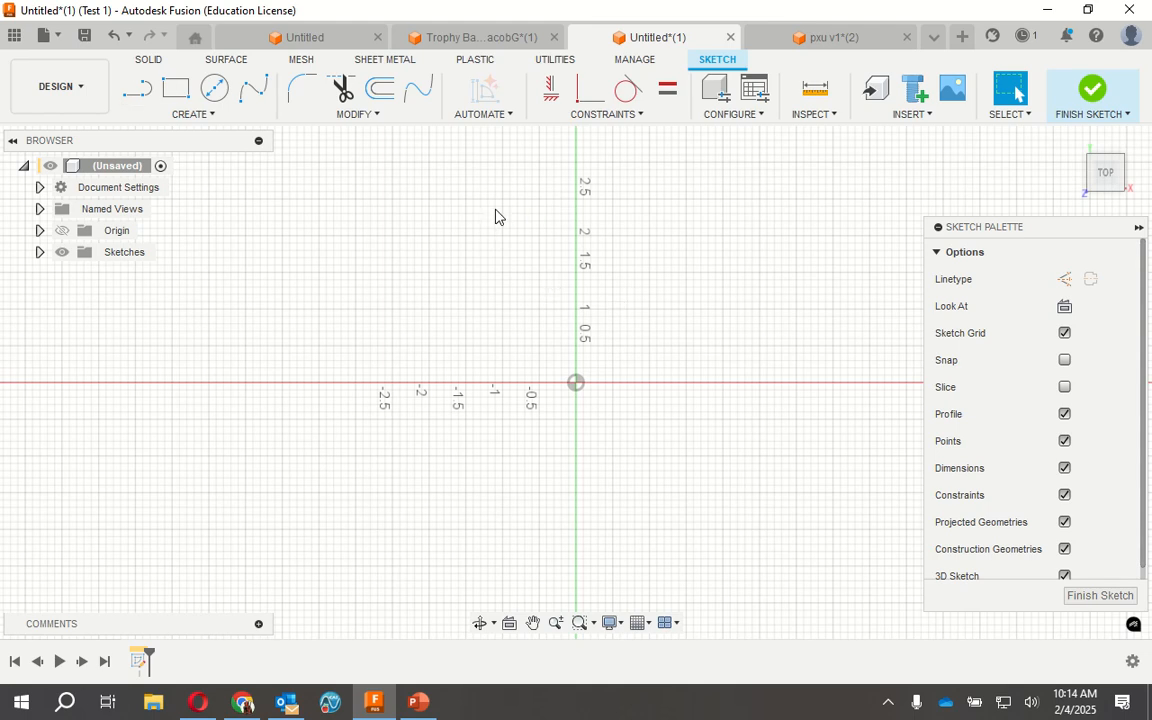
pyautogui.click(136, 92)
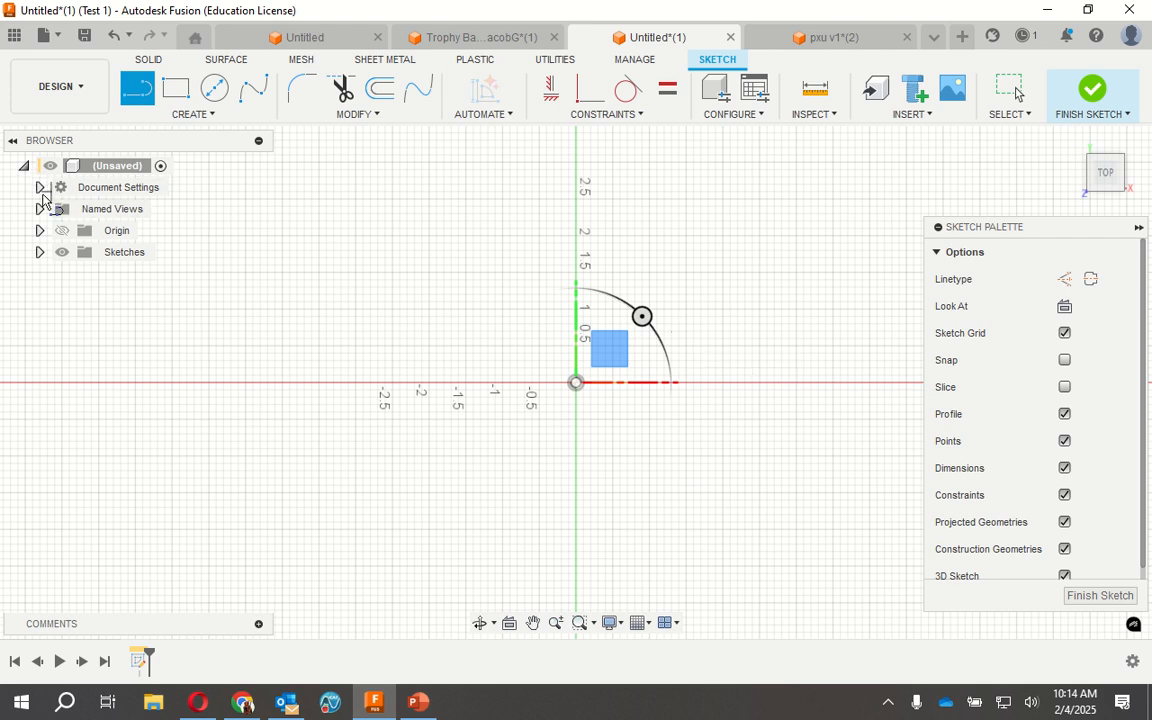
pyautogui.click(39, 187)
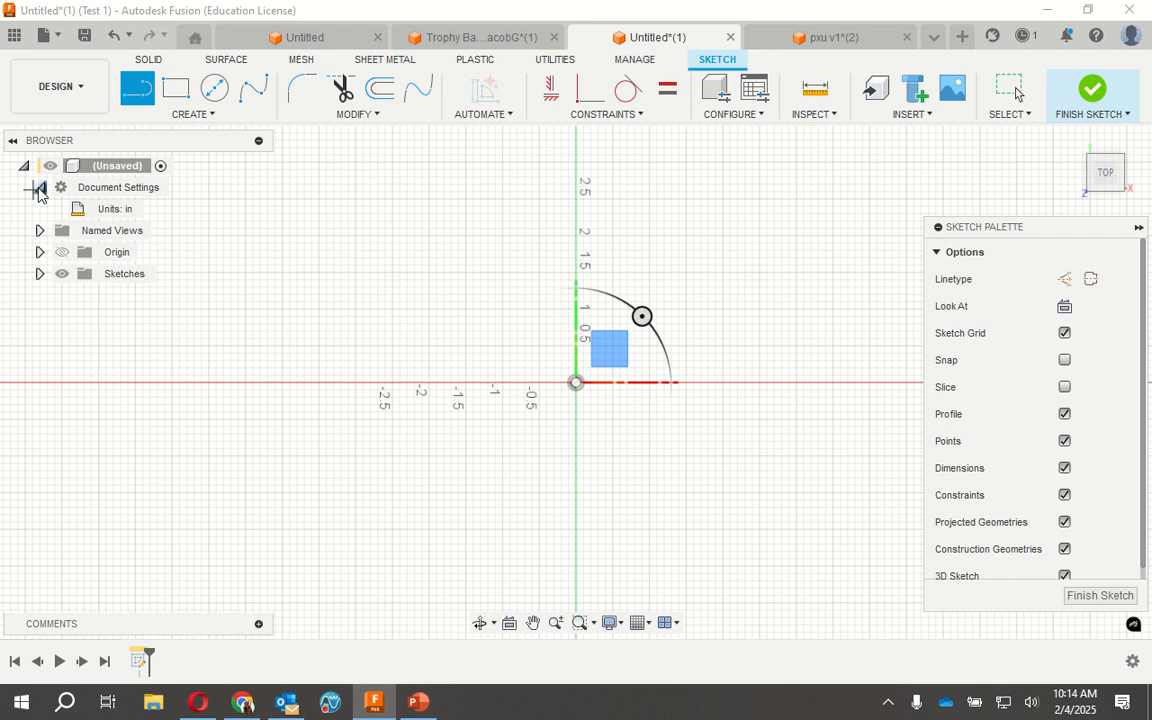
pyautogui.moveTo(131, 210)
# Draw a 3.5 in horizontal line from the origin along the positive X axis
pyautogui.click(577, 386)
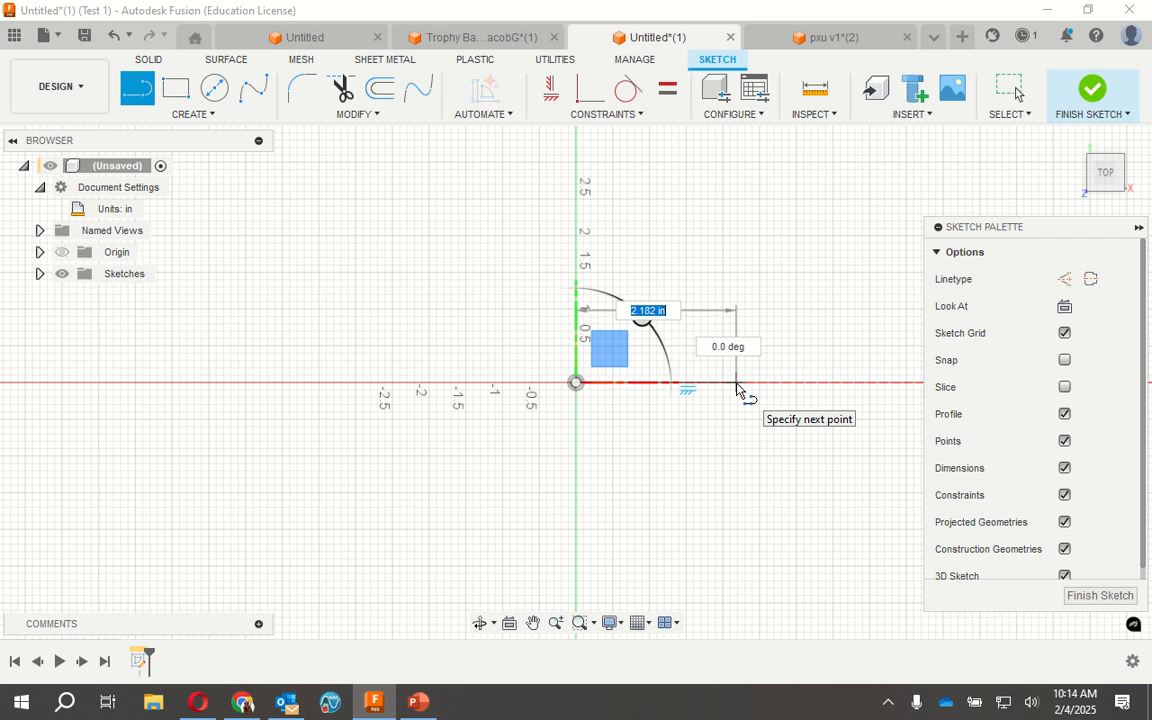
pyautogui.write('3.5')
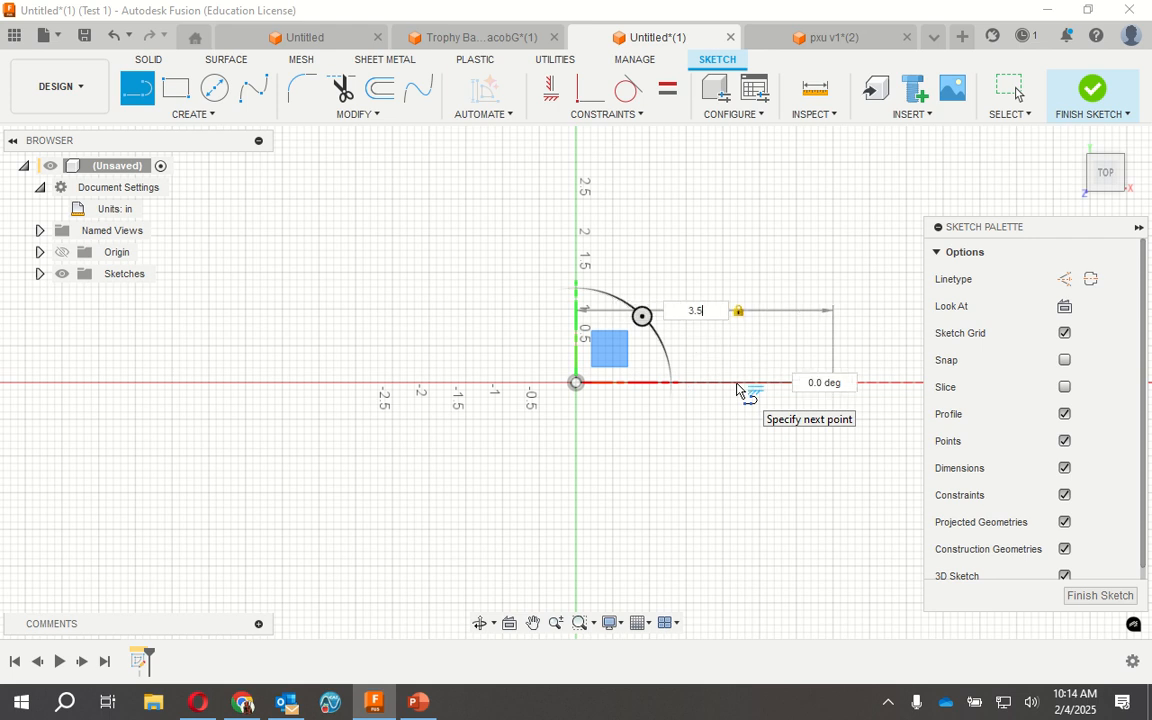
pyautogui.press('Return')
pyautogui.press('Escape')
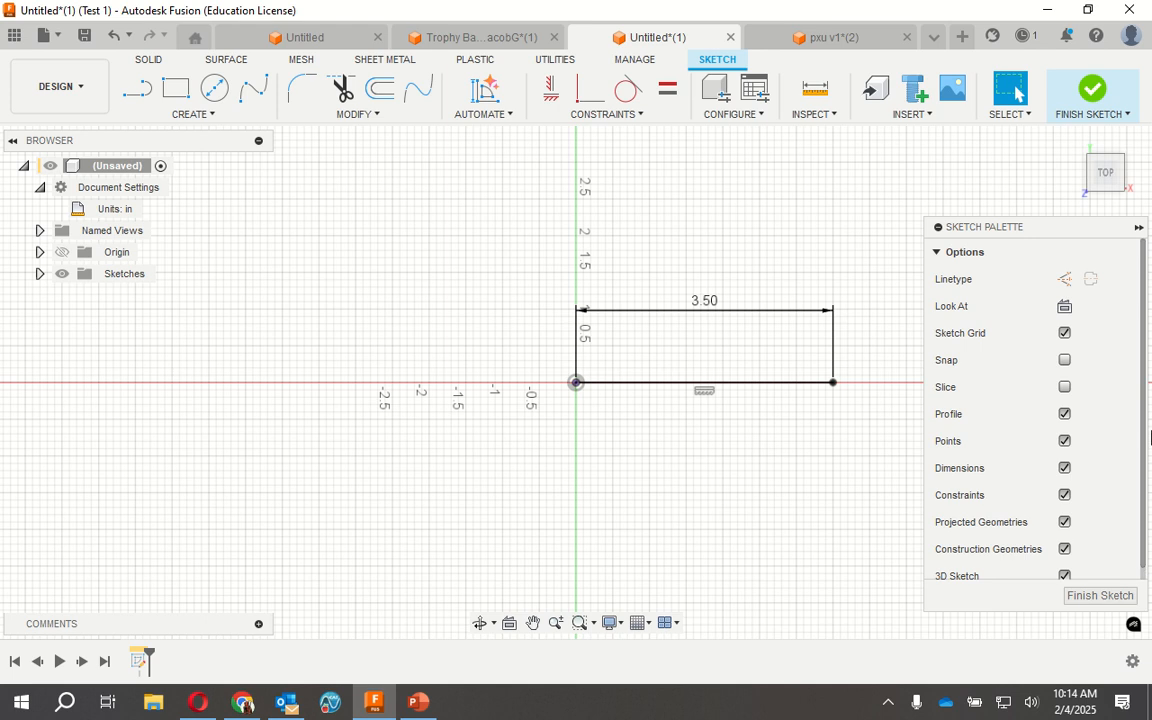
# Draw a 0.75 in vertical line upward from the right end of the 3.5 in baseline
pyautogui.click(533, 622)
pyautogui.moveTo(717, 492)
pyautogui.mouseDown()
pyautogui.moveTo(640, 490)
pyautogui.moveTo(512, 522)
pyautogui.mouseUp()
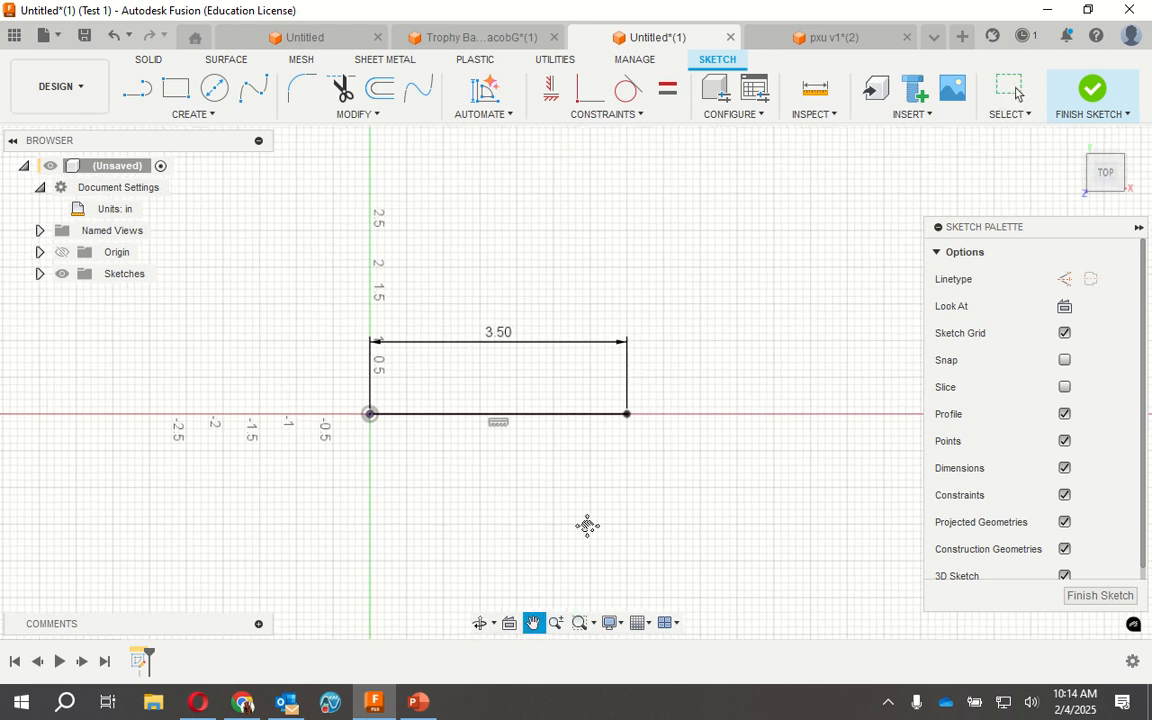
pyautogui.click(133, 93)
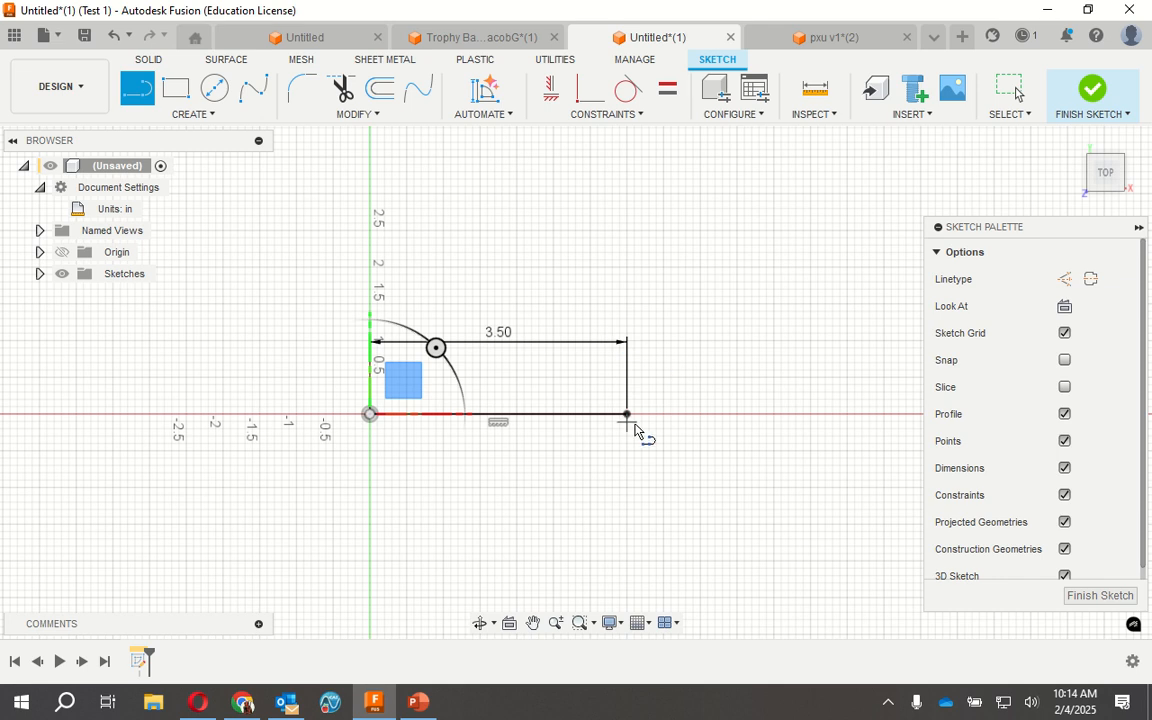
pyautogui.click(627, 414)
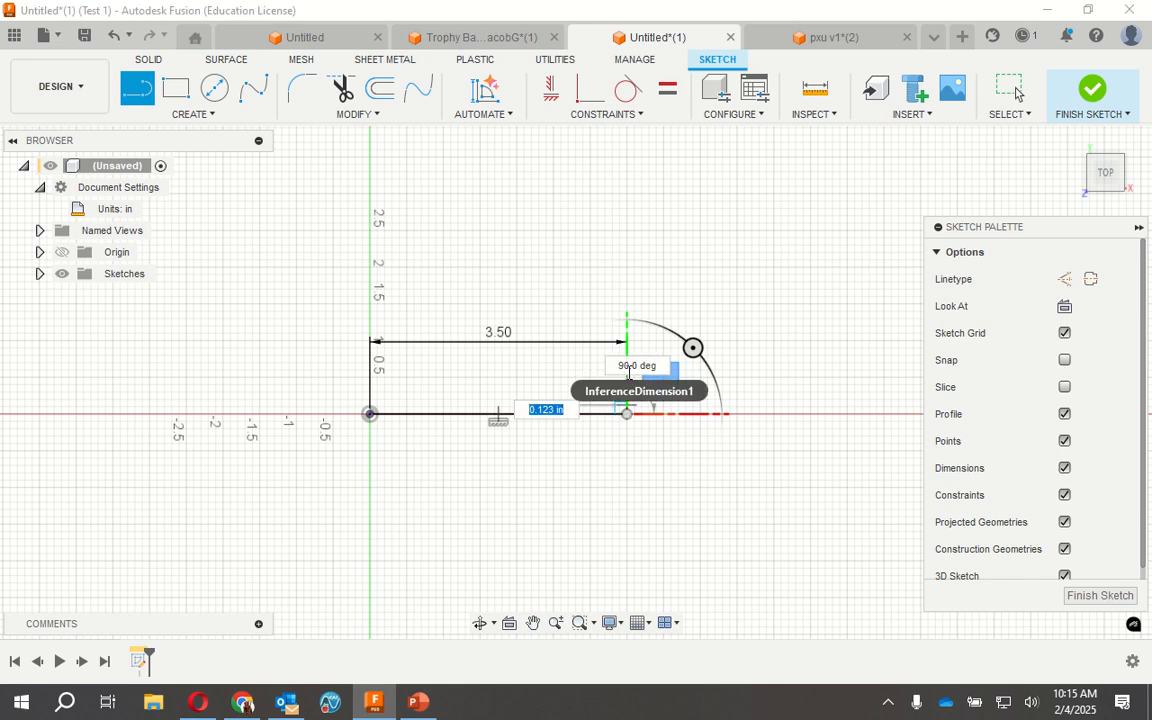
pyautogui.press('BackSpace')
pyautogui.write('.75')
pyautogui.press('Tab')
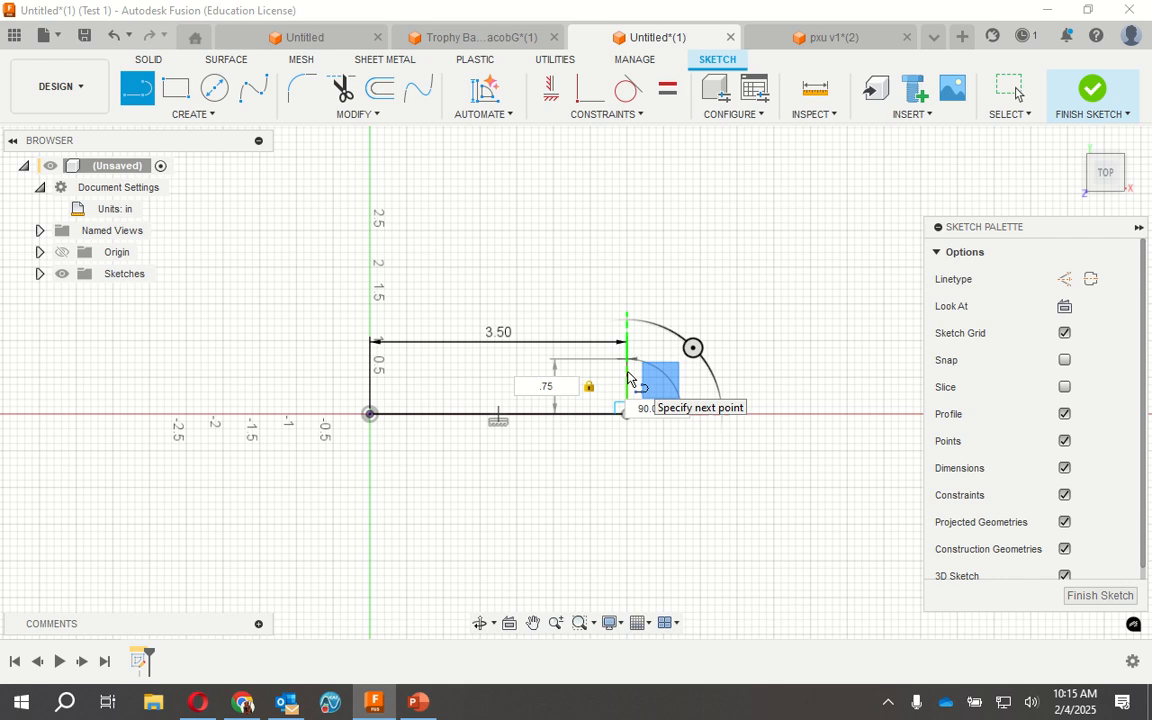
pyautogui.press('Return')
pyautogui.press('Escape')
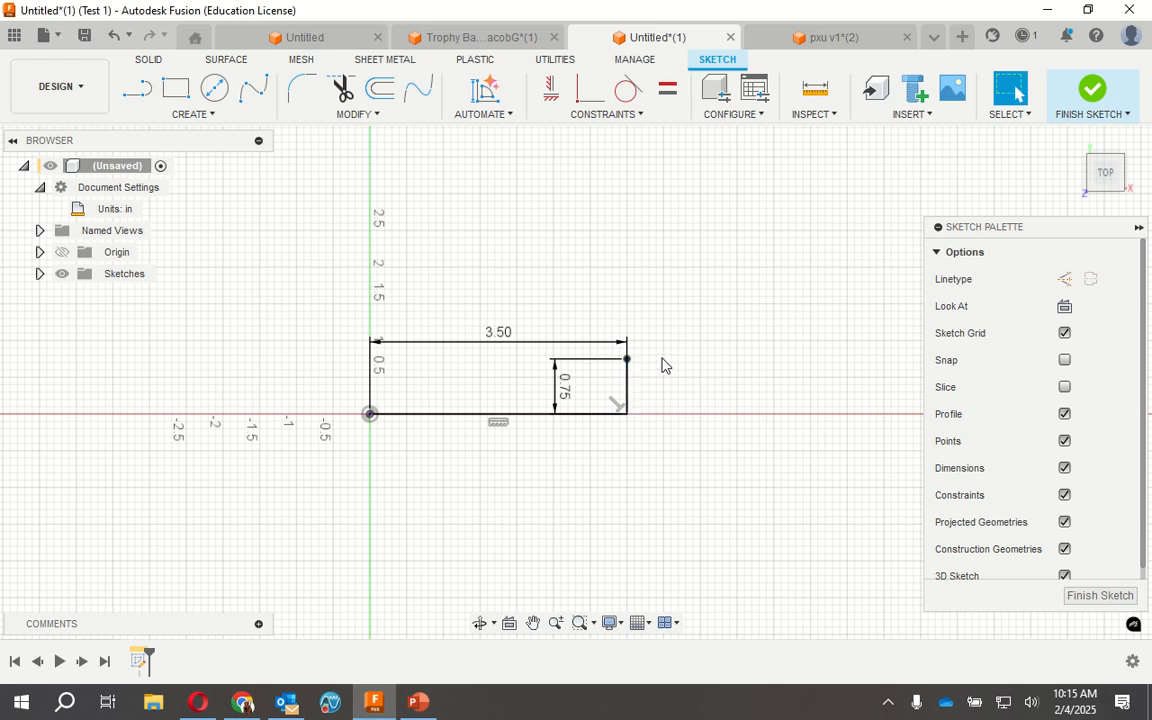
# Draw a 0.5 in horizontal line leftward from the upper end of the 0.75 in line
pyautogui.click(137, 88)
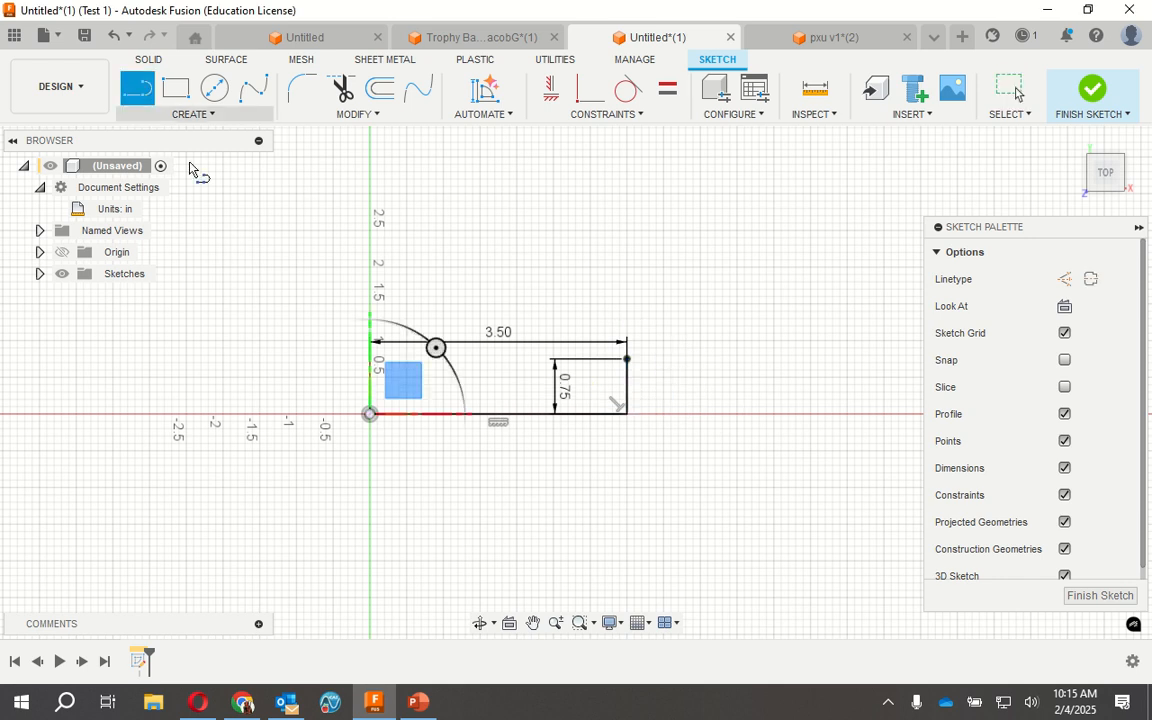
pyautogui.click(627, 358)
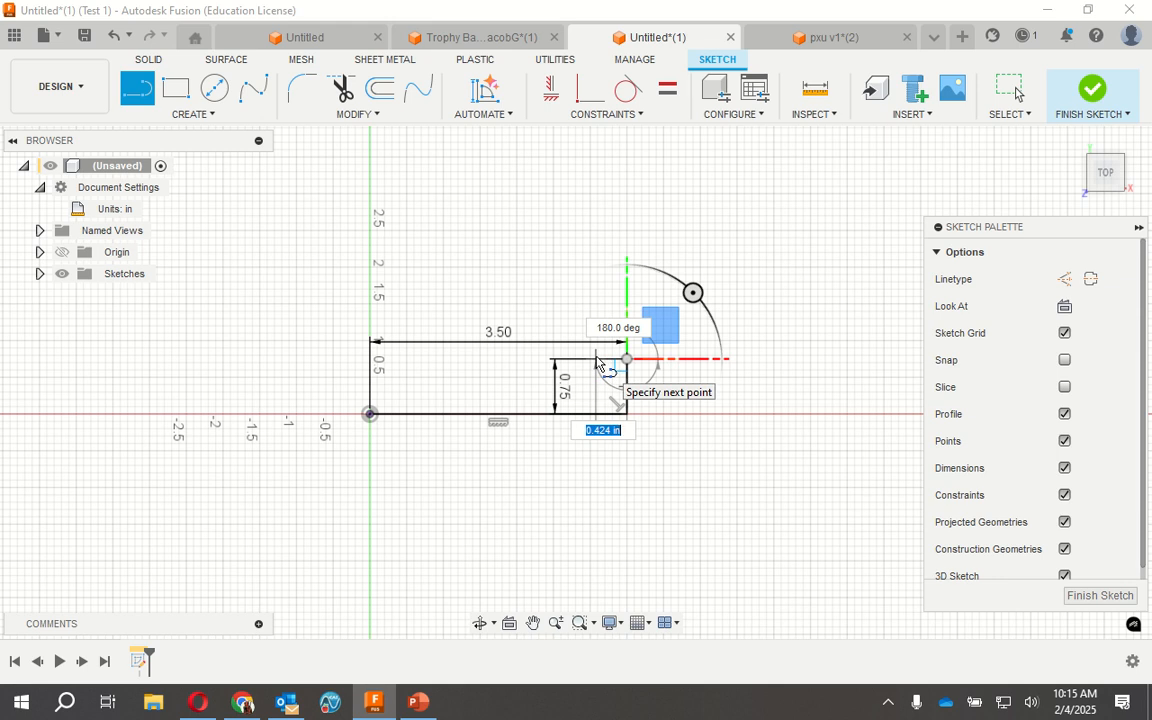
pyautogui.press('BackSpace')
pyautogui.write('.5')
pyautogui.press('Tab')
pyautogui.press('Return')
pyautogui.press('Escape')
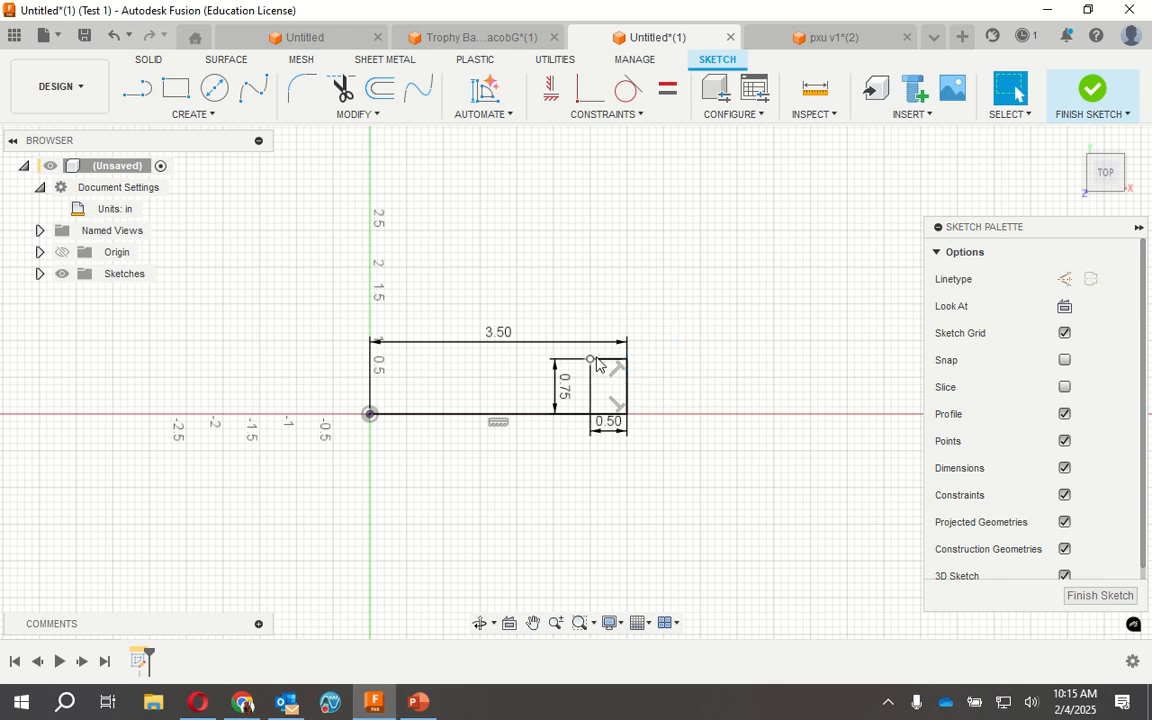
# Draw a 0.2 in vertical line downward from the left end of the 0.5 in line
pyautogui.click(141, 92)
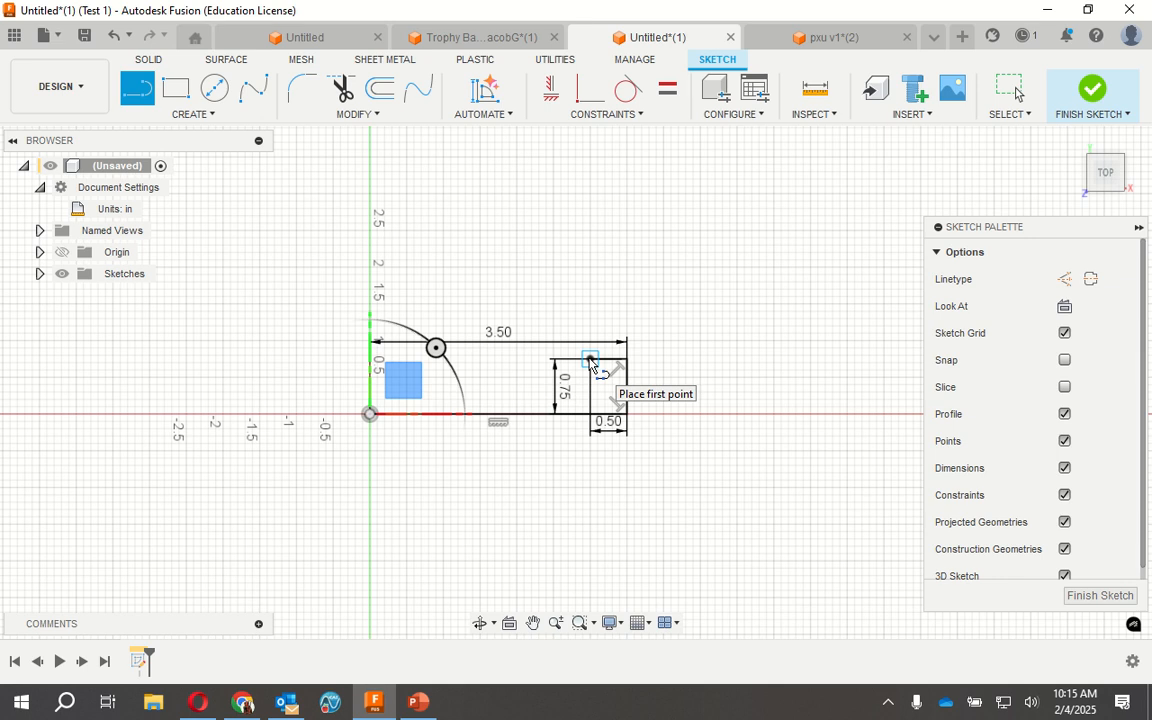
pyautogui.click(590, 359)
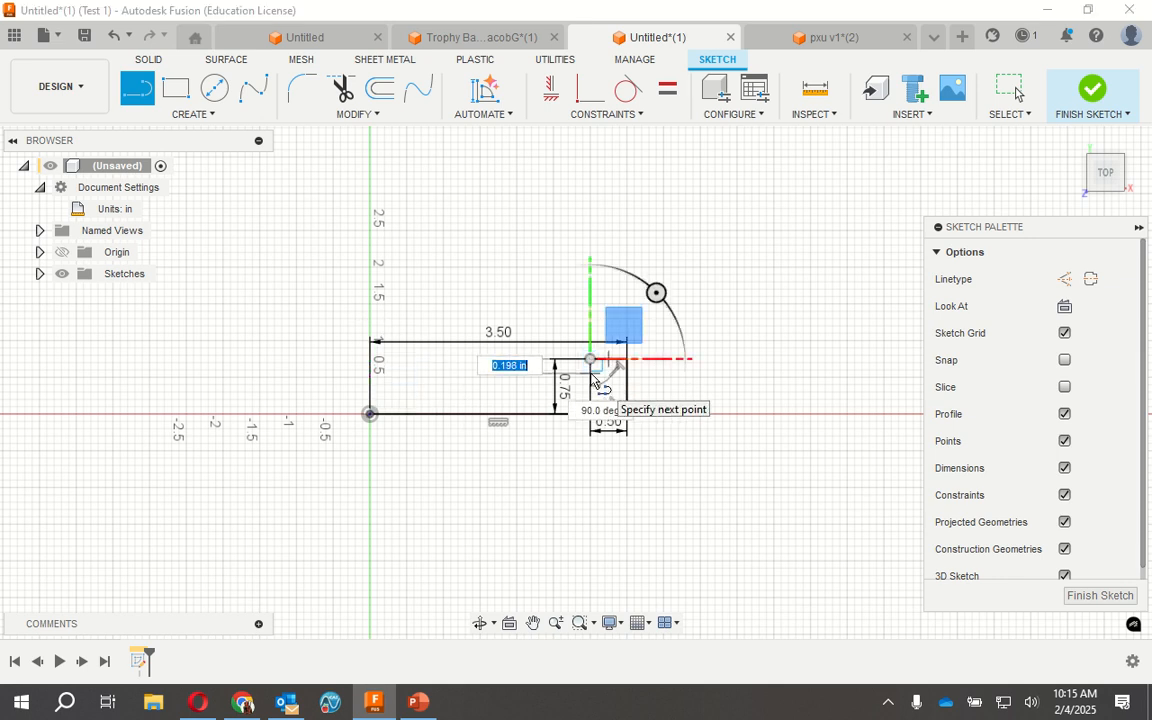
pyautogui.press('BackSpace')
pyautogui.write('.2')
pyautogui.press('Return')
pyautogui.press('Escape')
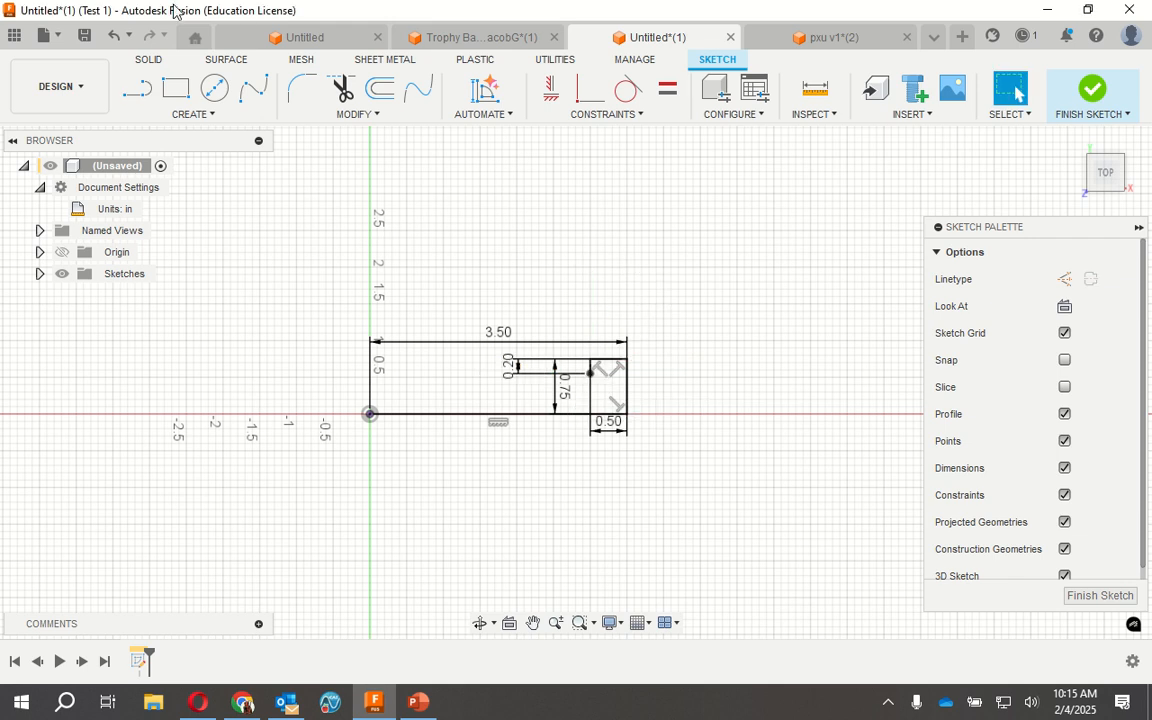
# Draw a 1 in horizontal line leftward from the lower end of the 0.2 in line
pyautogui.click(137, 88)
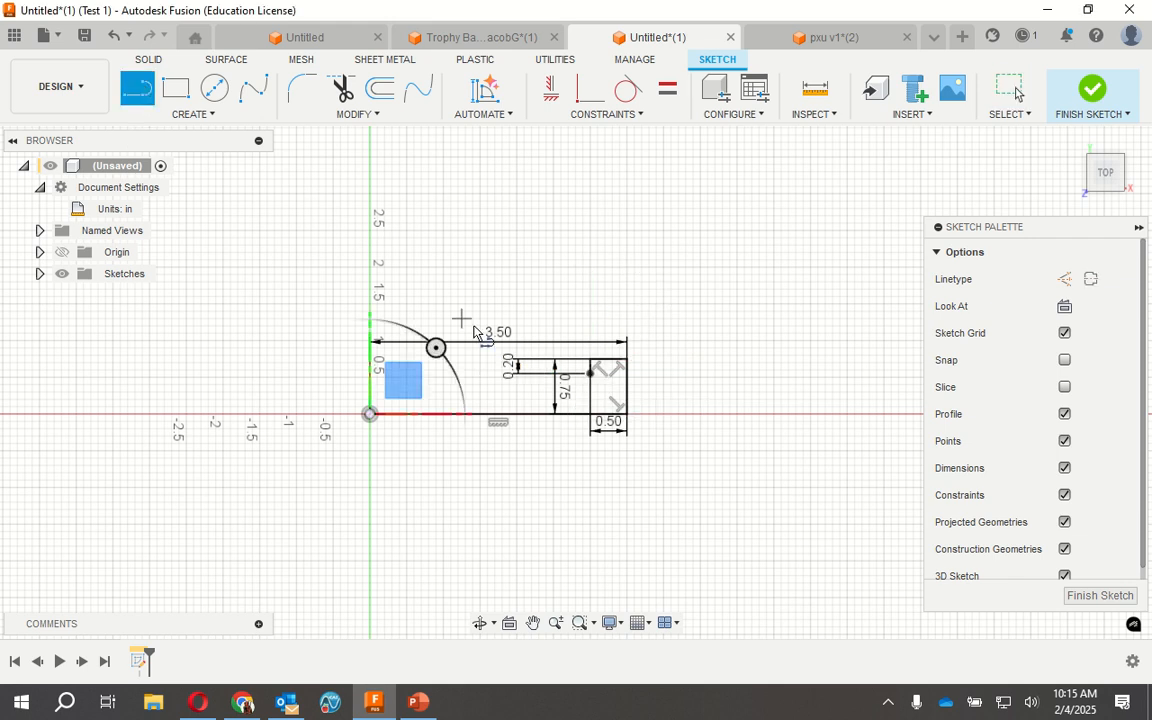
pyautogui.click(590, 374)
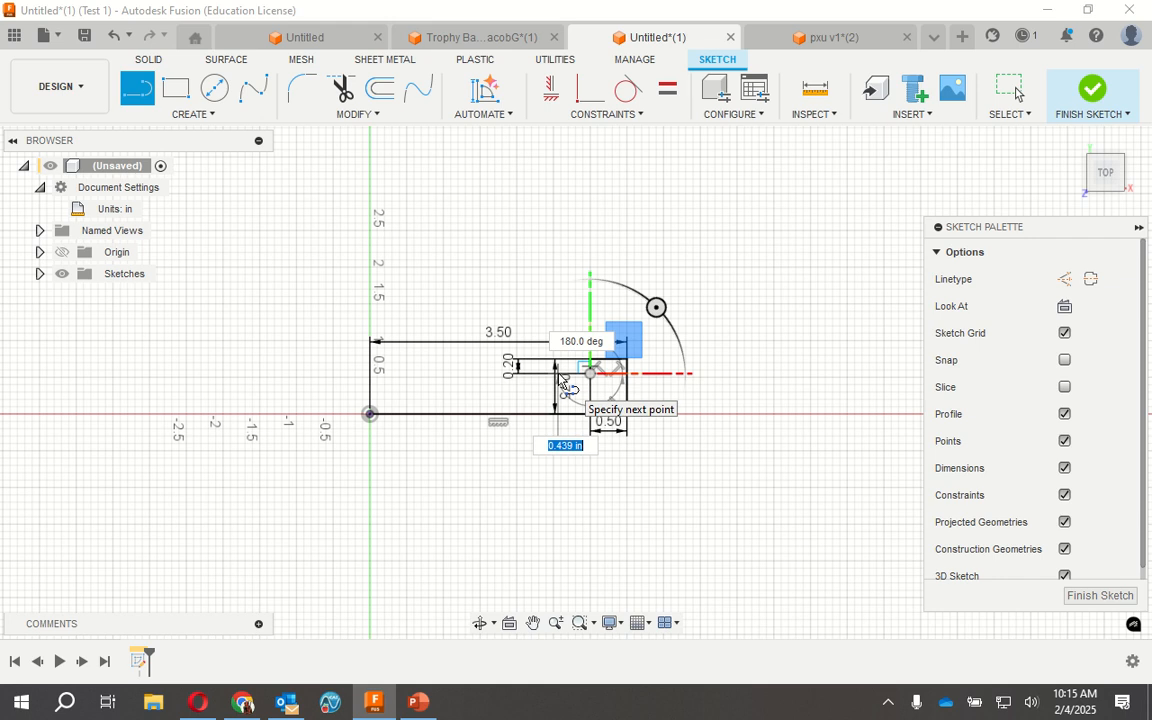
pyautogui.write('1')
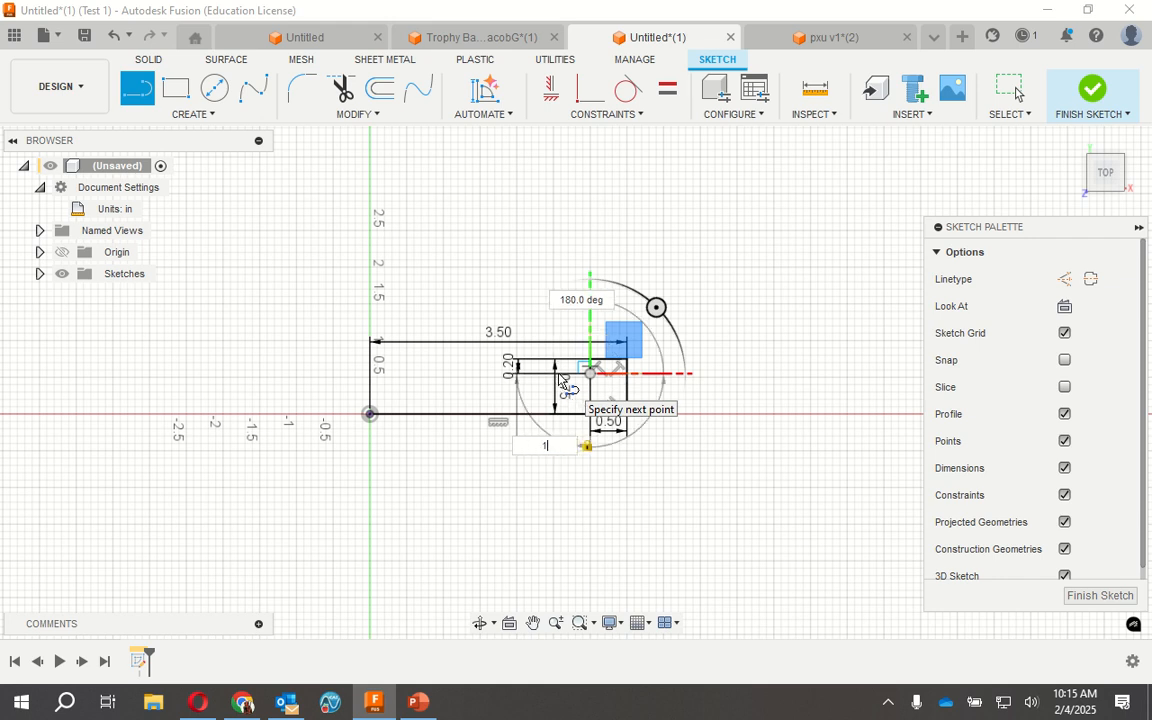
pyautogui.press('Return')
pyautogui.press('Escape')
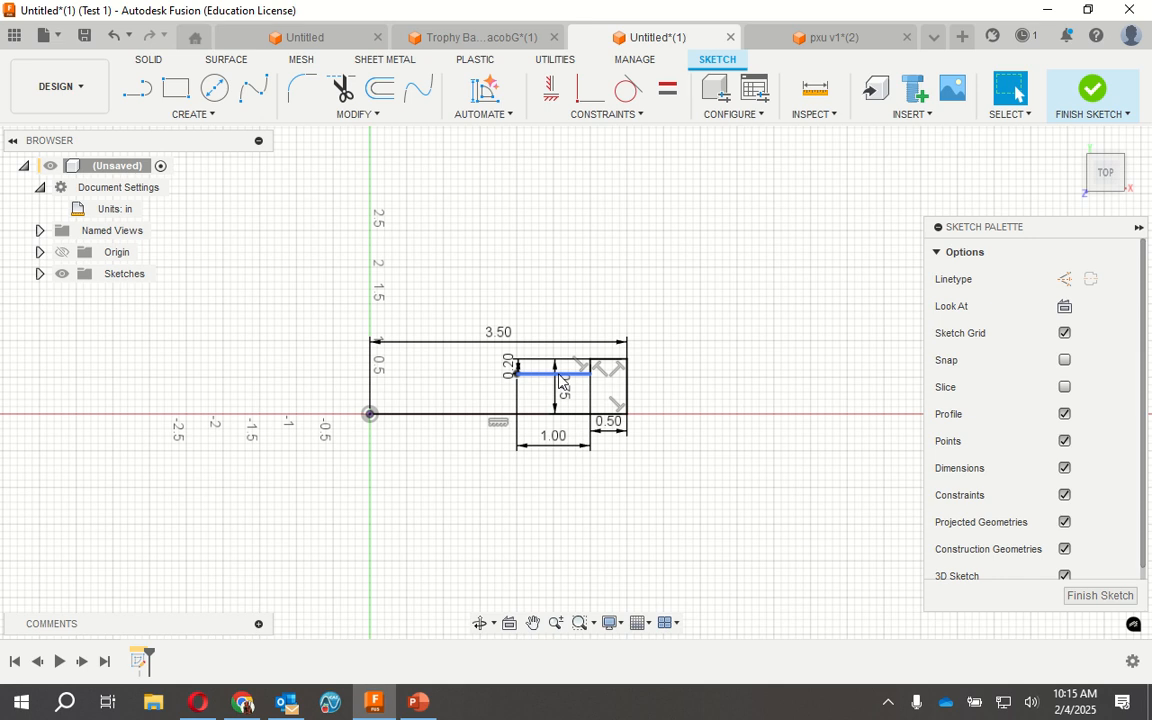
# Try to draw a 0.2 in vertical line upward from the left end of the 1 in line
pyautogui.click(137, 88)
pyautogui.click(370, 413)
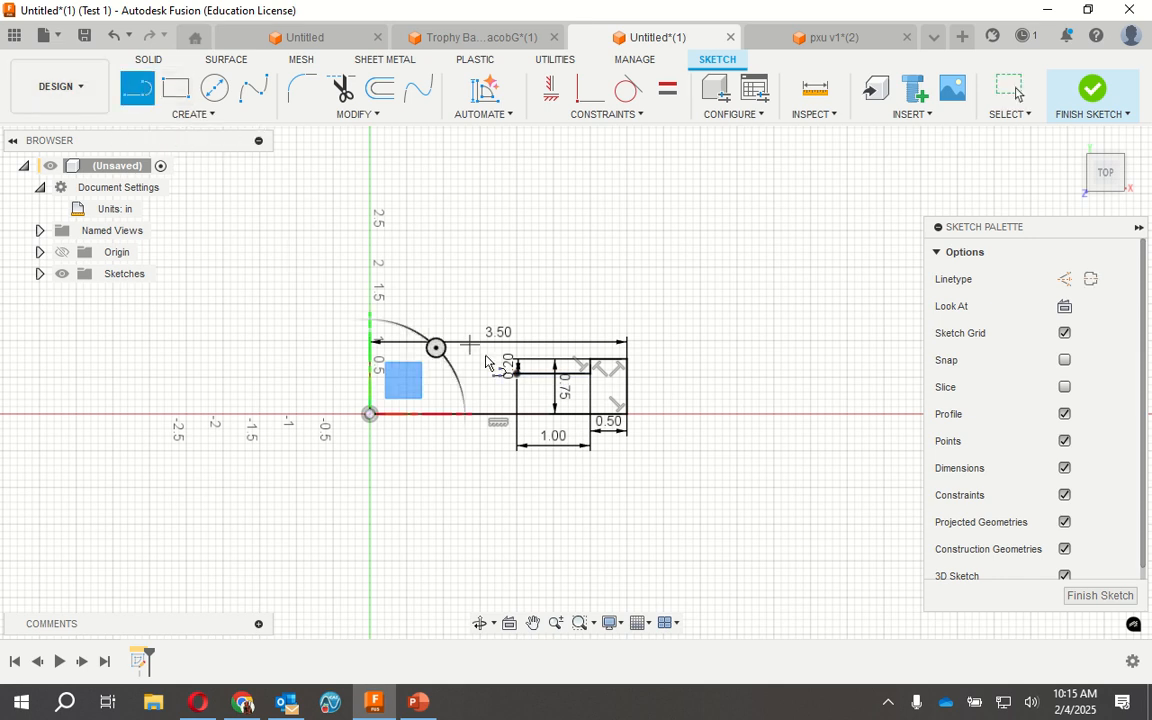
pyautogui.click(516, 368)
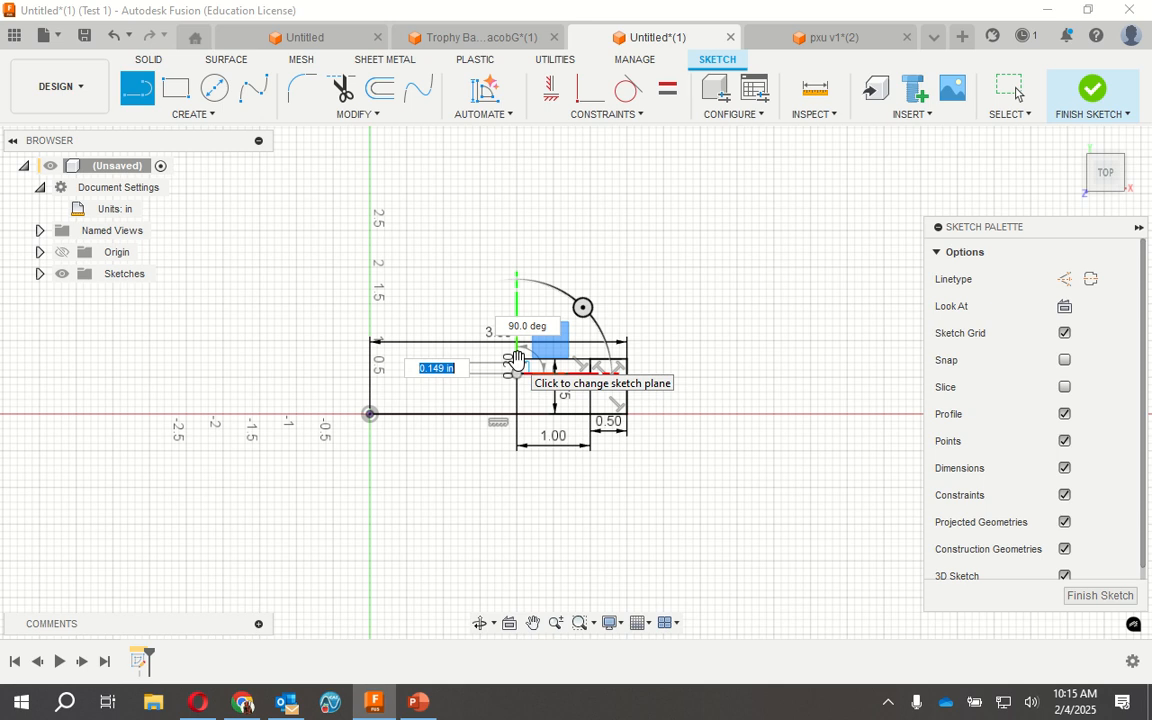
pyautogui.press('BackSpace')
pyautogui.press('Tab')
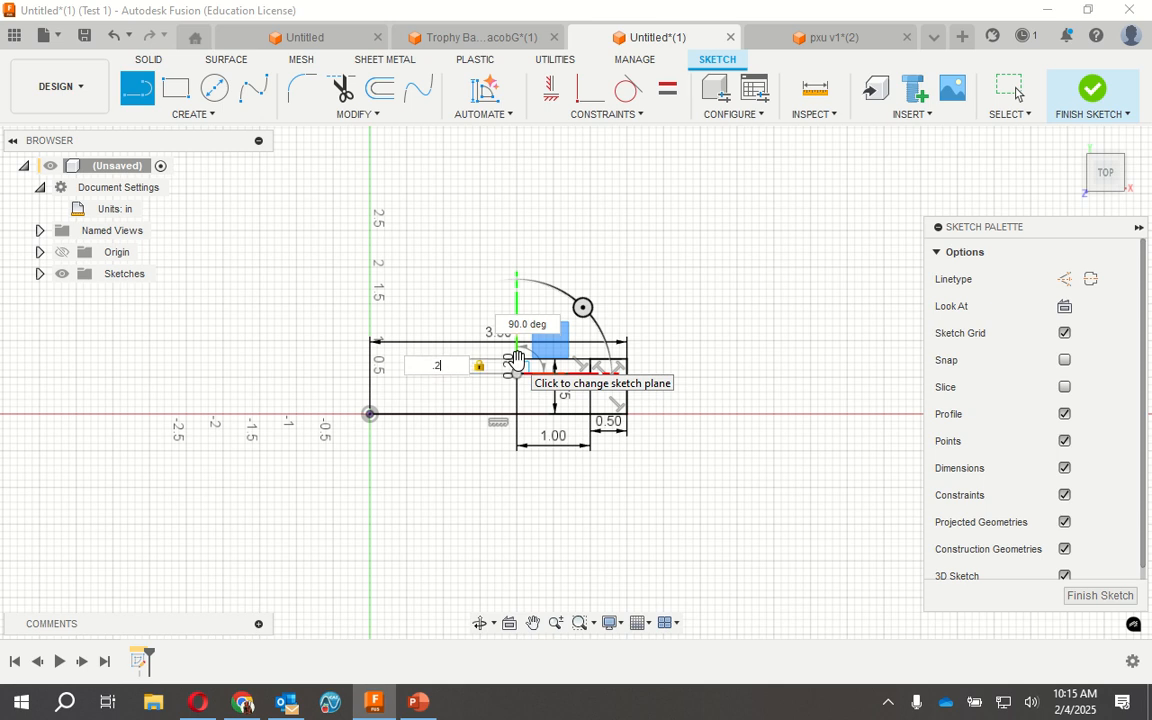
pyautogui.press('Return')
pyautogui.press('Escape')
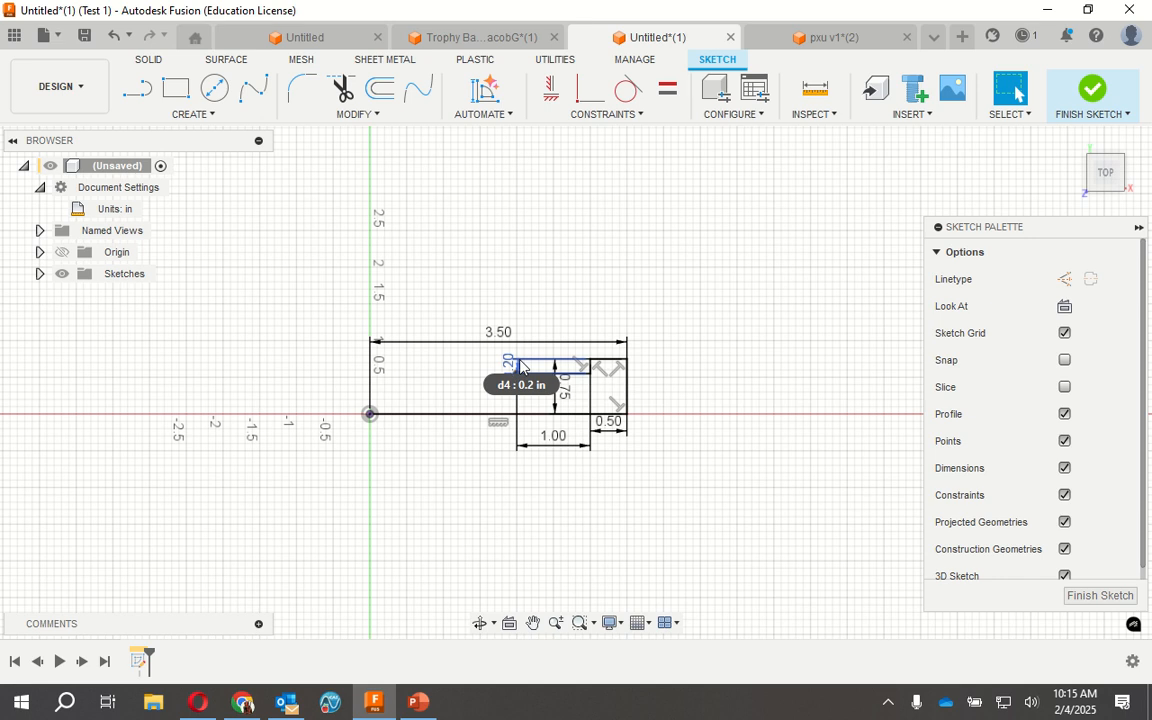
# Examine the 0.20 in dimension beside the open left end of the 1 in line
pyautogui.click(137, 90)
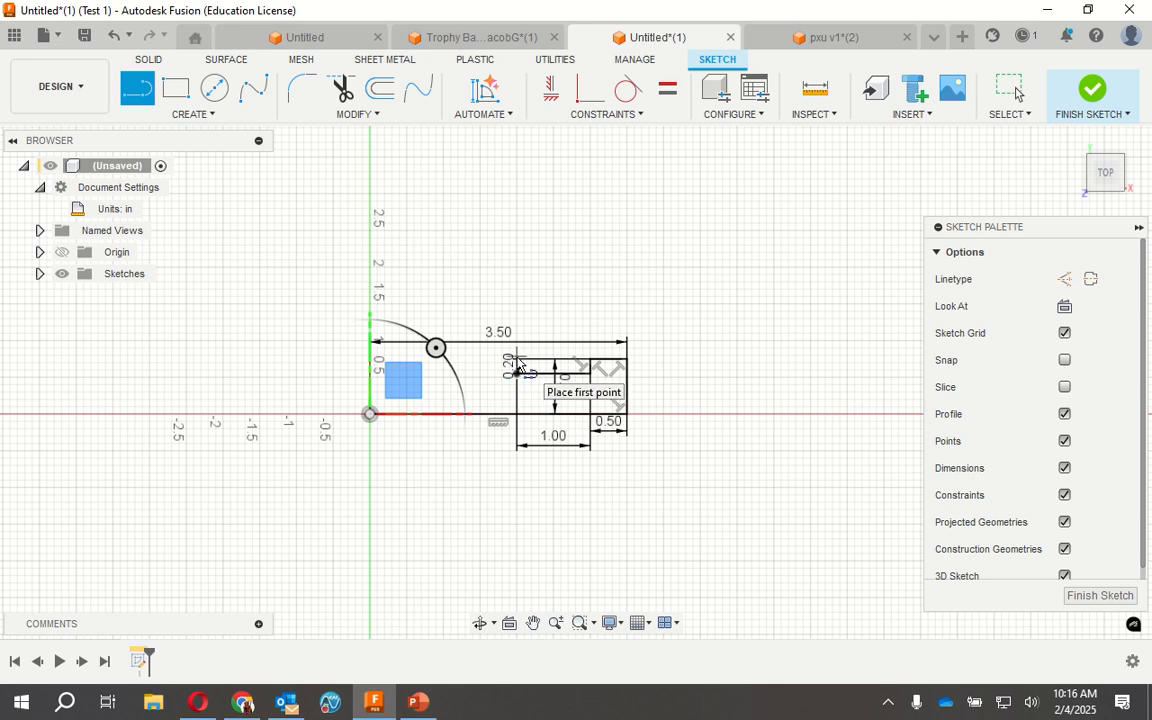
pyautogui.scroll(-1, 518, 368)
pyautogui.scroll(3, 518, 368)
pyautogui.scroll(2, 518, 368)
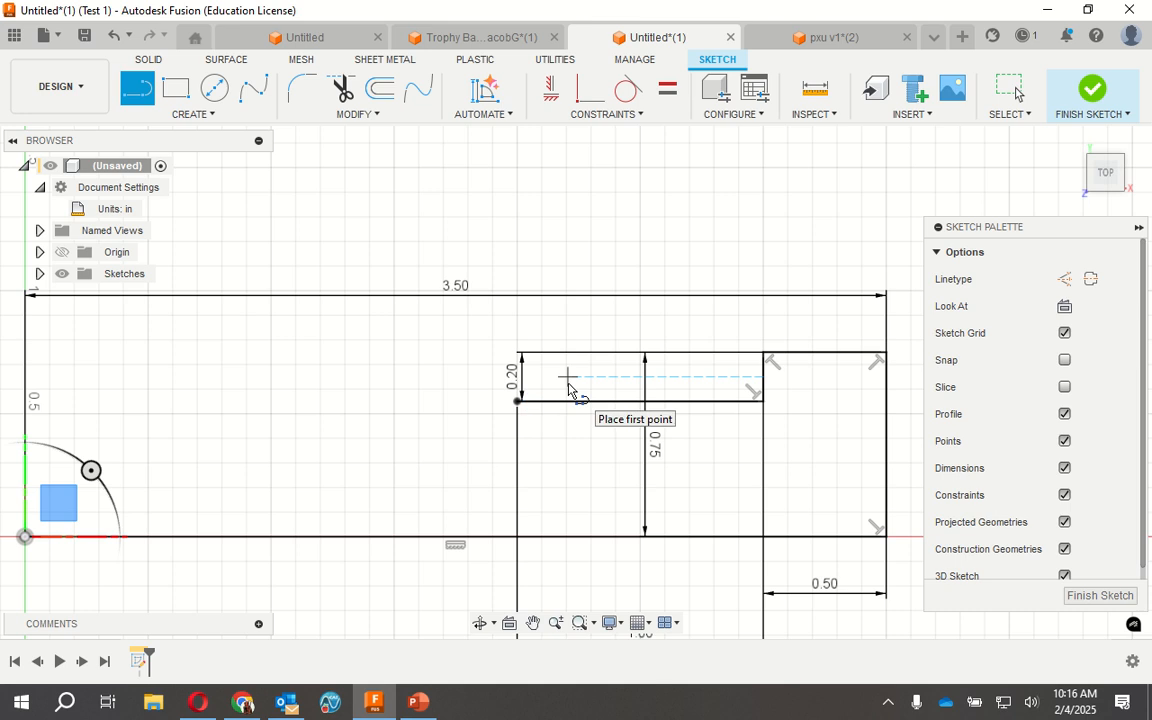
pyautogui.click(817, 94)
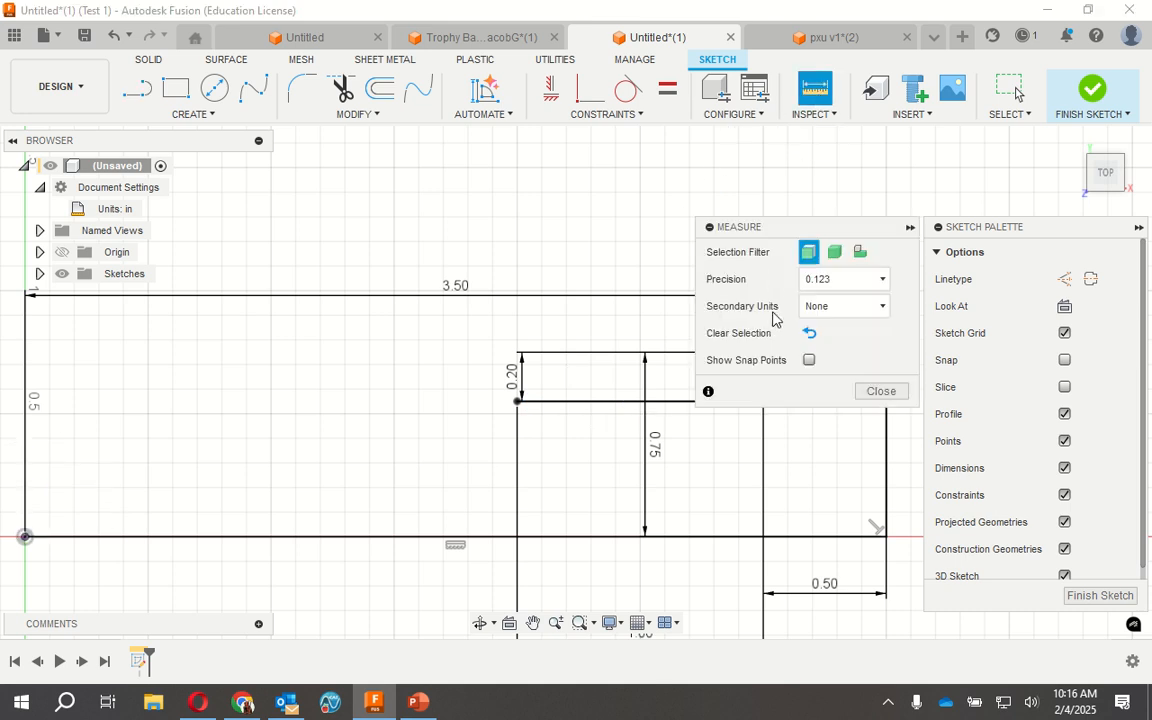
pyautogui.click(868, 396)
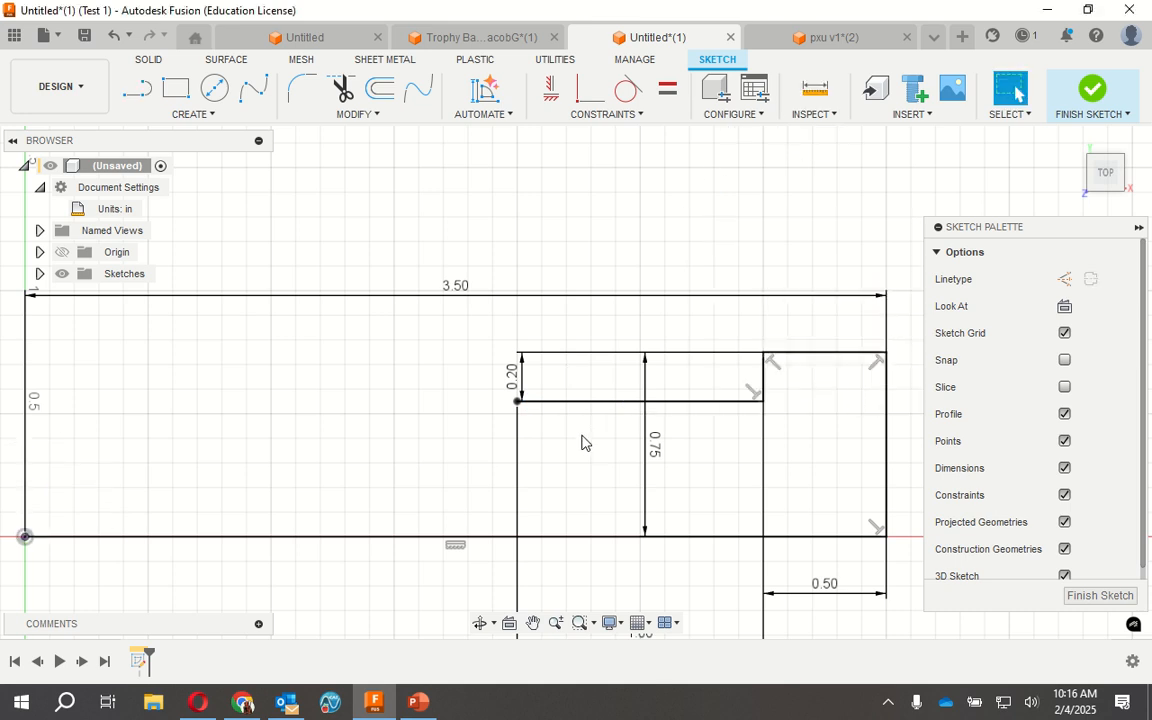
pyautogui.click(627, 358)
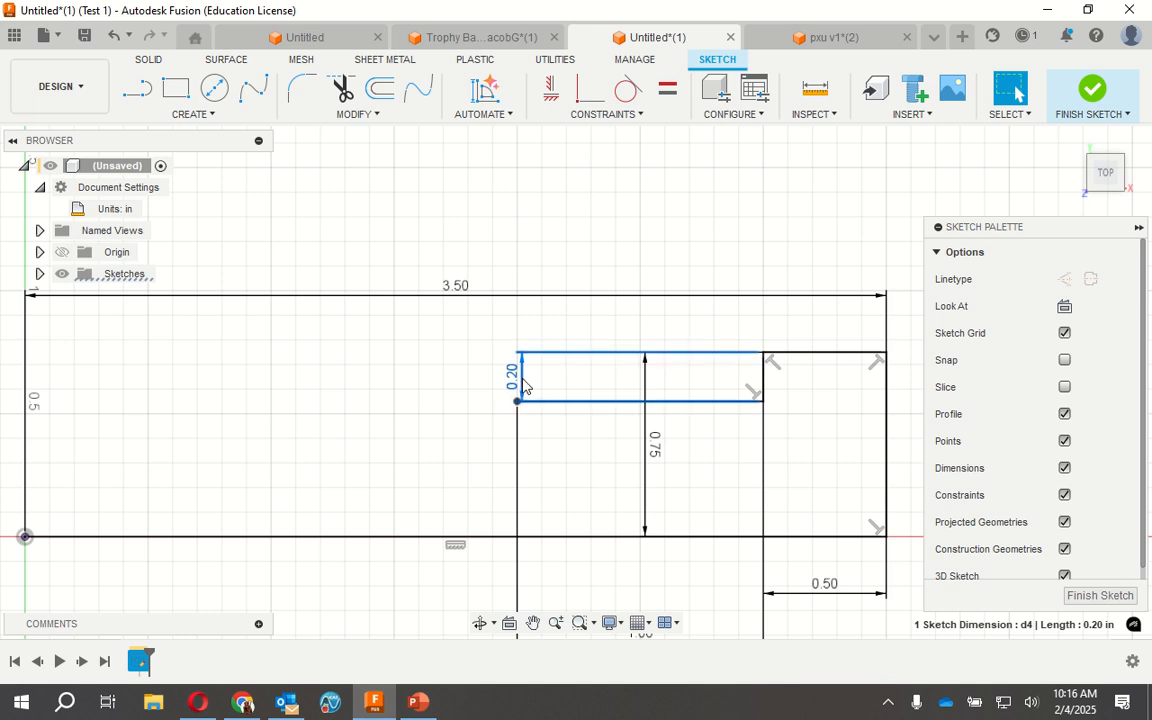
pyautogui.rightClick(524, 385)
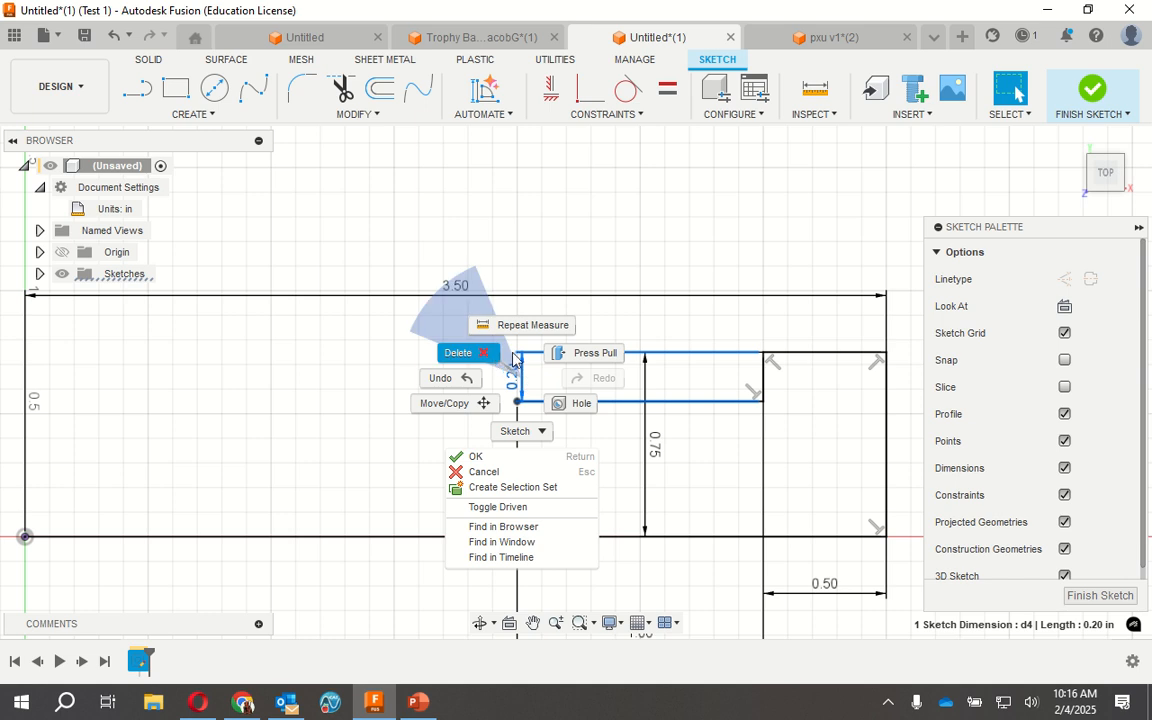
pyautogui.press('Escape')
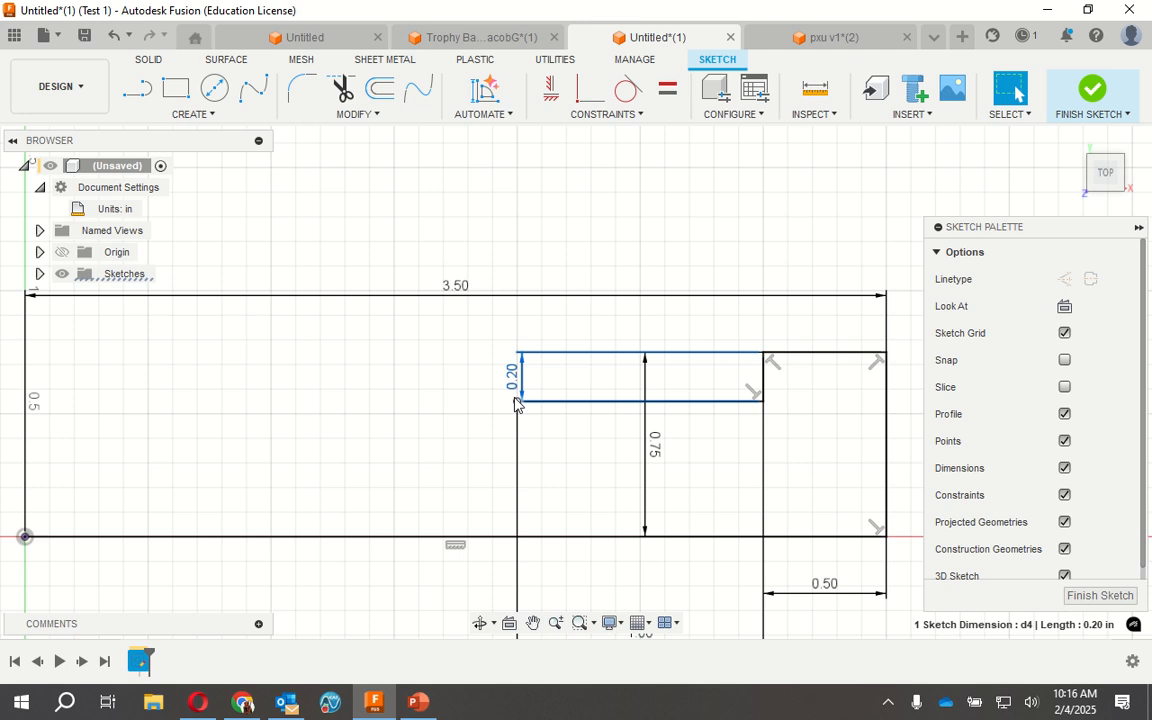
# Draw a 0.2 in vertical line upward from the open left end of the lower 1 in line
pyautogui.click(134, 90)
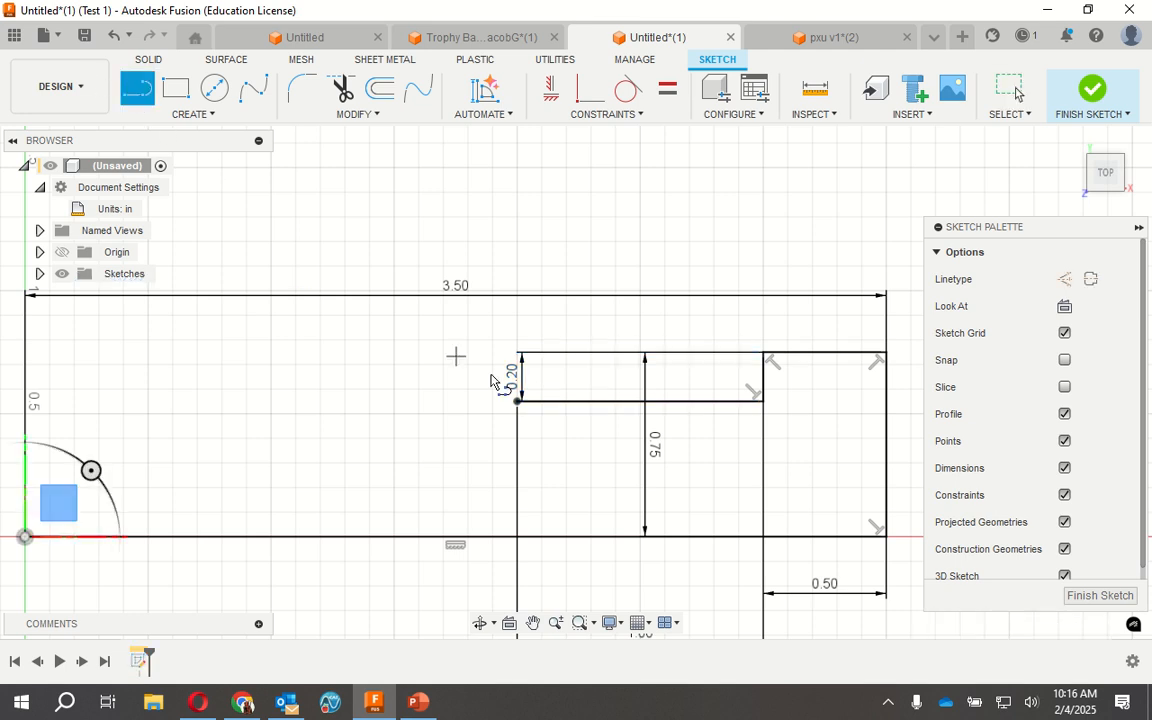
pyautogui.click(517, 401)
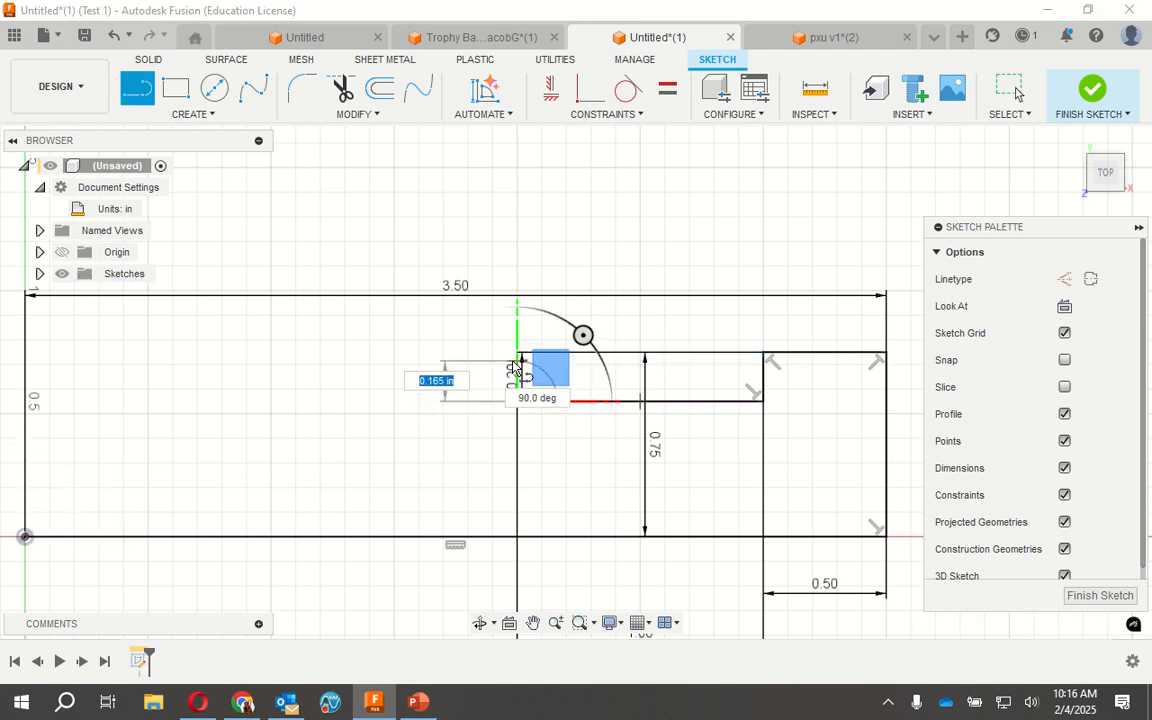
pyautogui.write('0.2')
pyautogui.press('Tab')
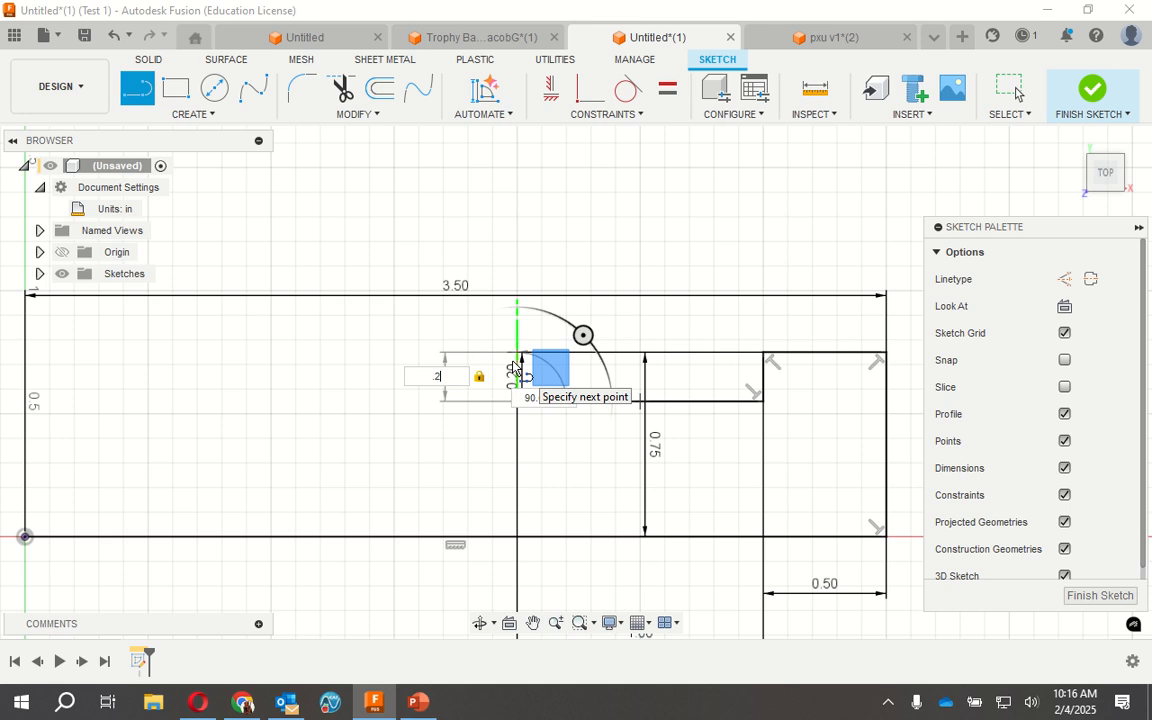
pyautogui.press('Return')
pyautogui.press('Escape')
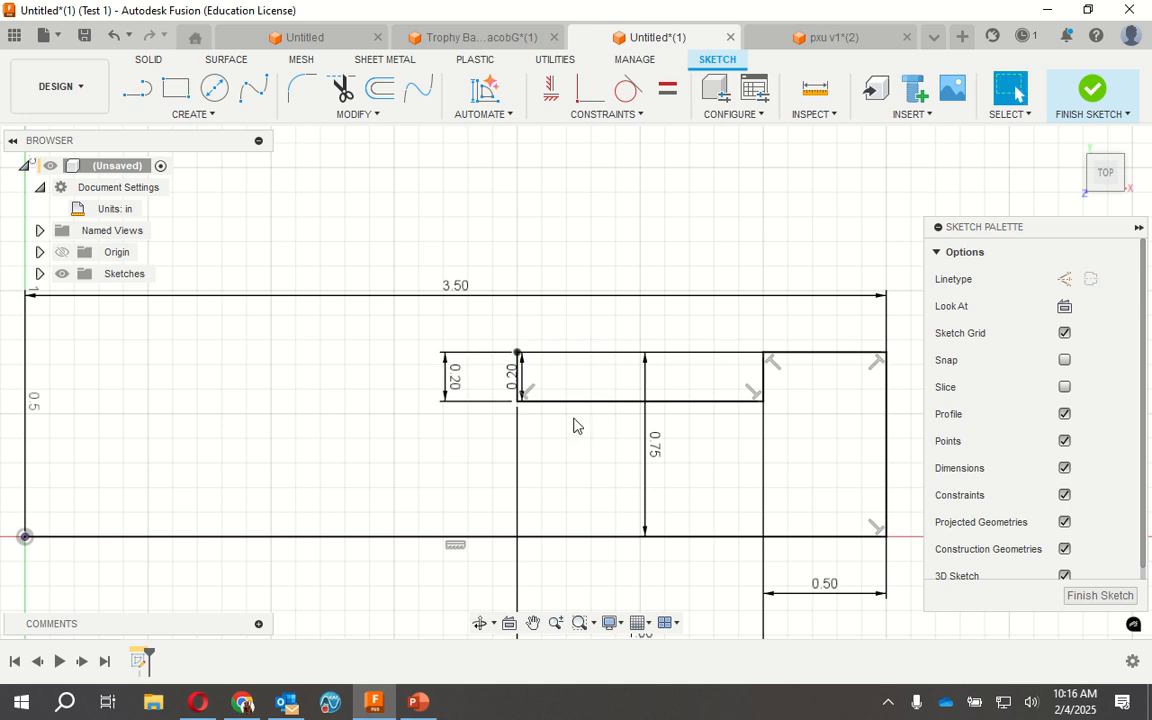
# Draw a 1 in horizontal line leftward from the upper end of the new 0.2 in vertical line
pyautogui.click(137, 88)
pyautogui.click(517, 352)
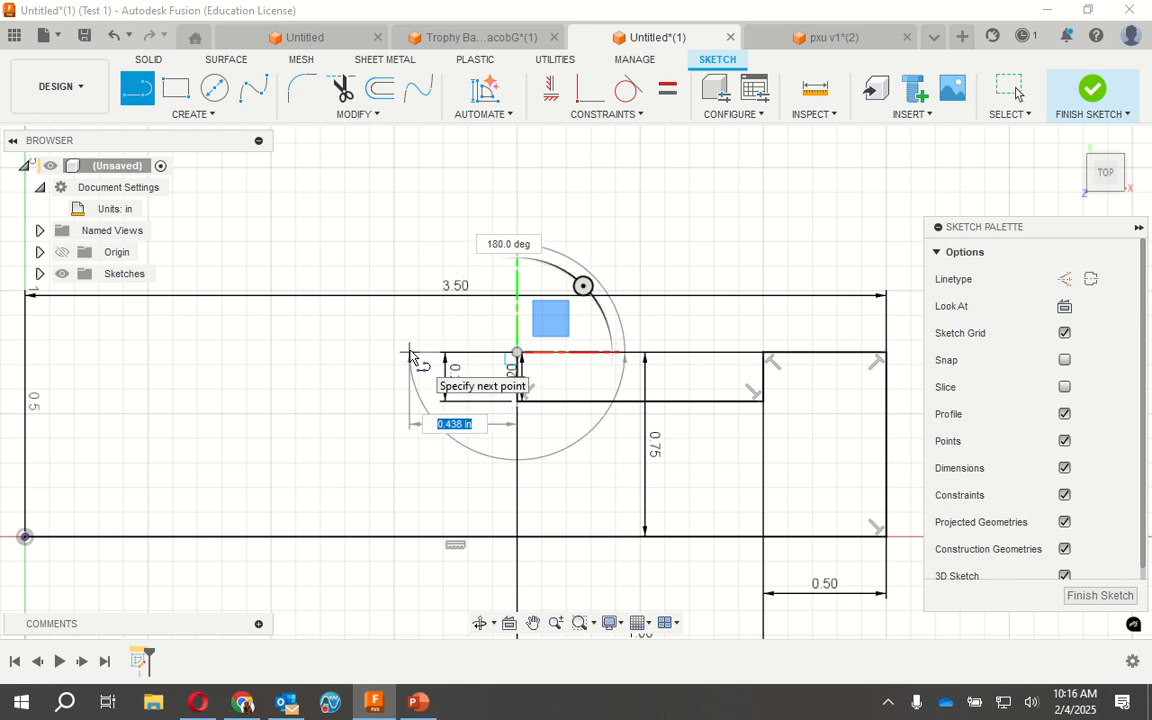
pyautogui.write('1')
pyautogui.press('Tab')
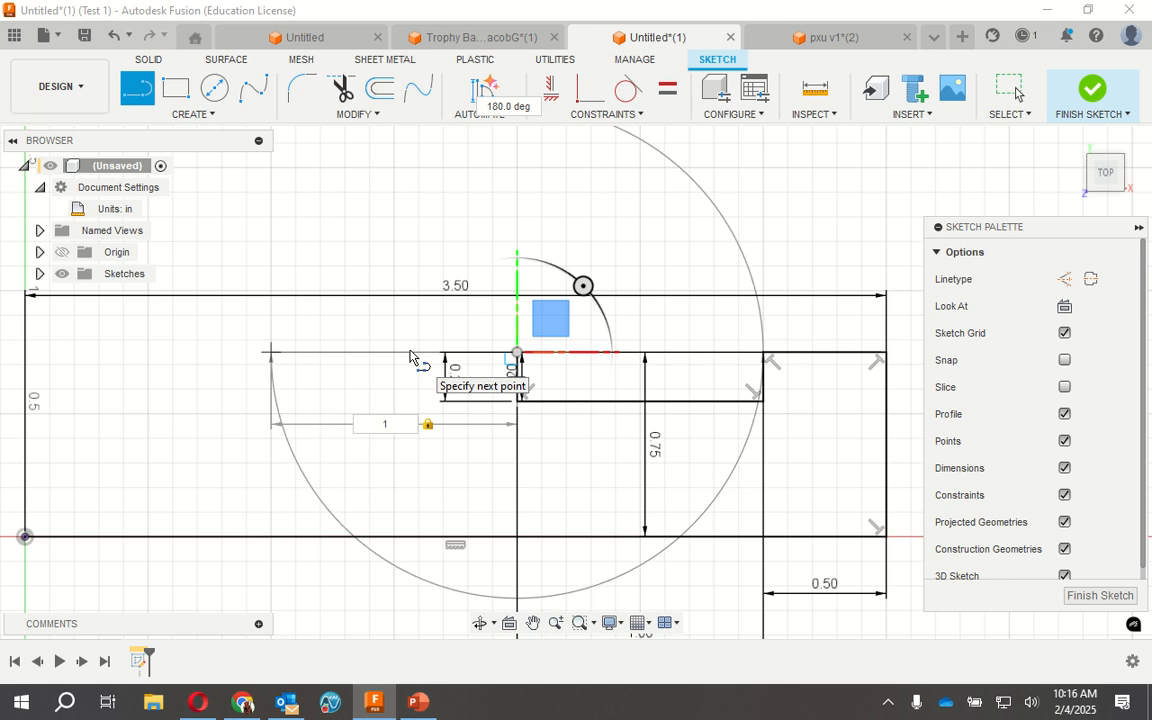
pyautogui.press('Return')
pyautogui.press('Escape')
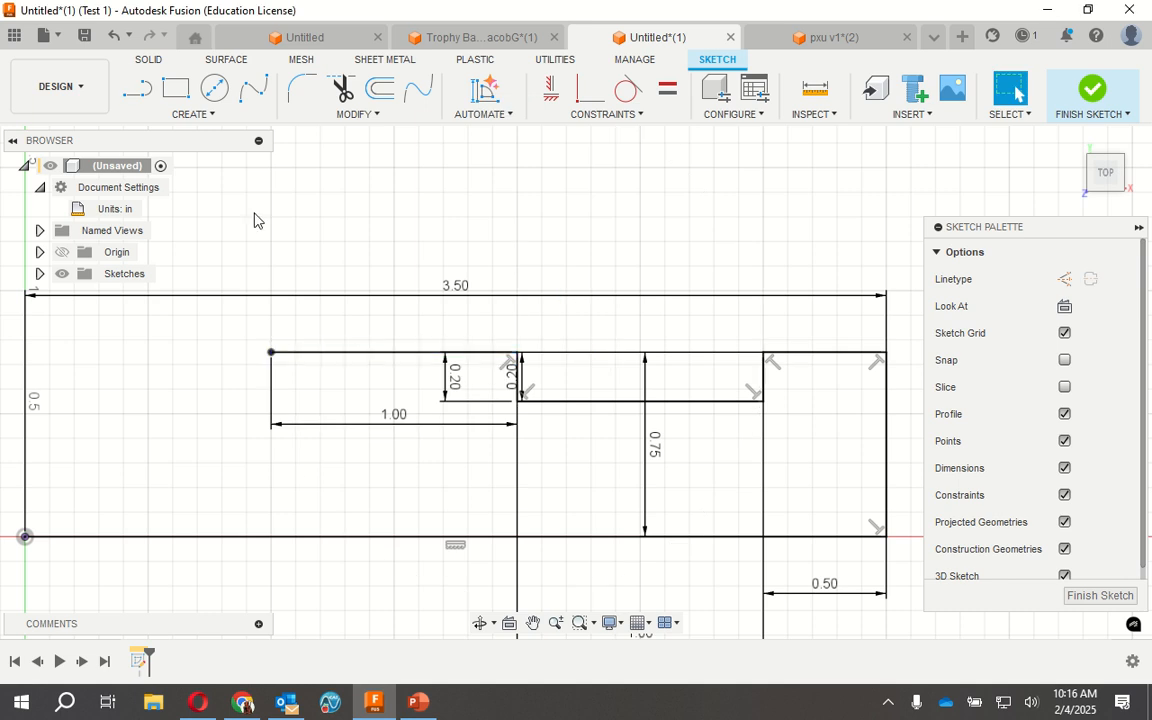
# Close the profile with a slanted line from the left end of the upper 1 in line to the origin
pyautogui.click(137, 88)
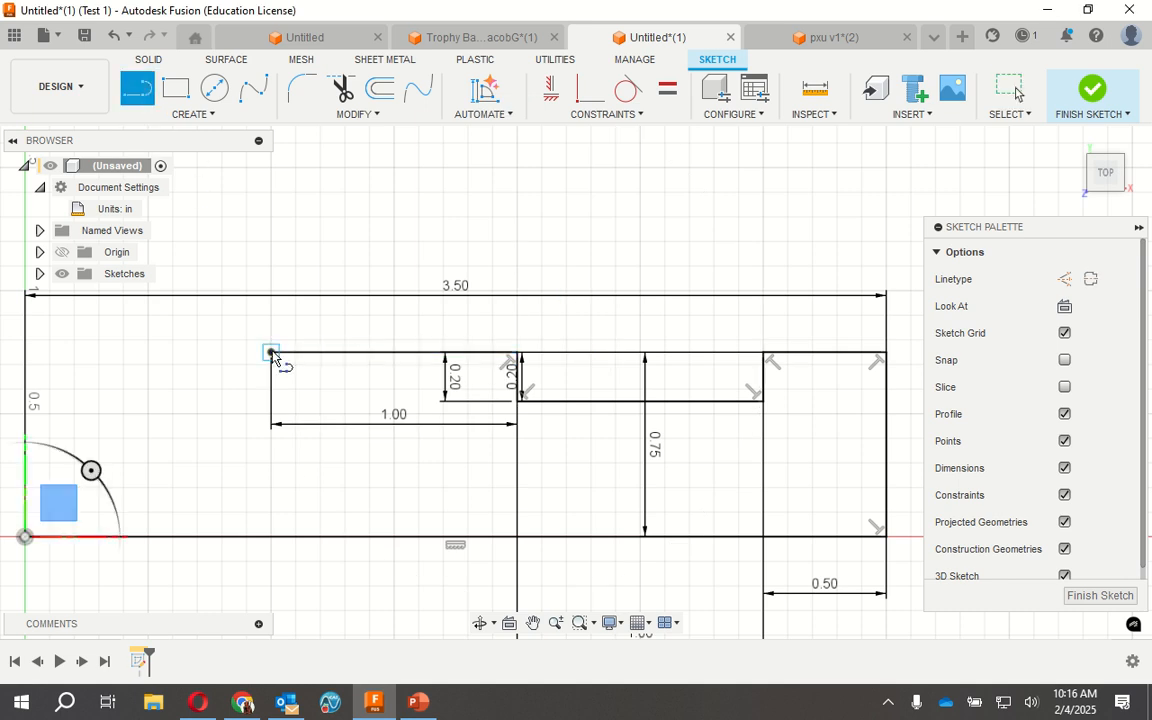
pyautogui.click(271, 352)
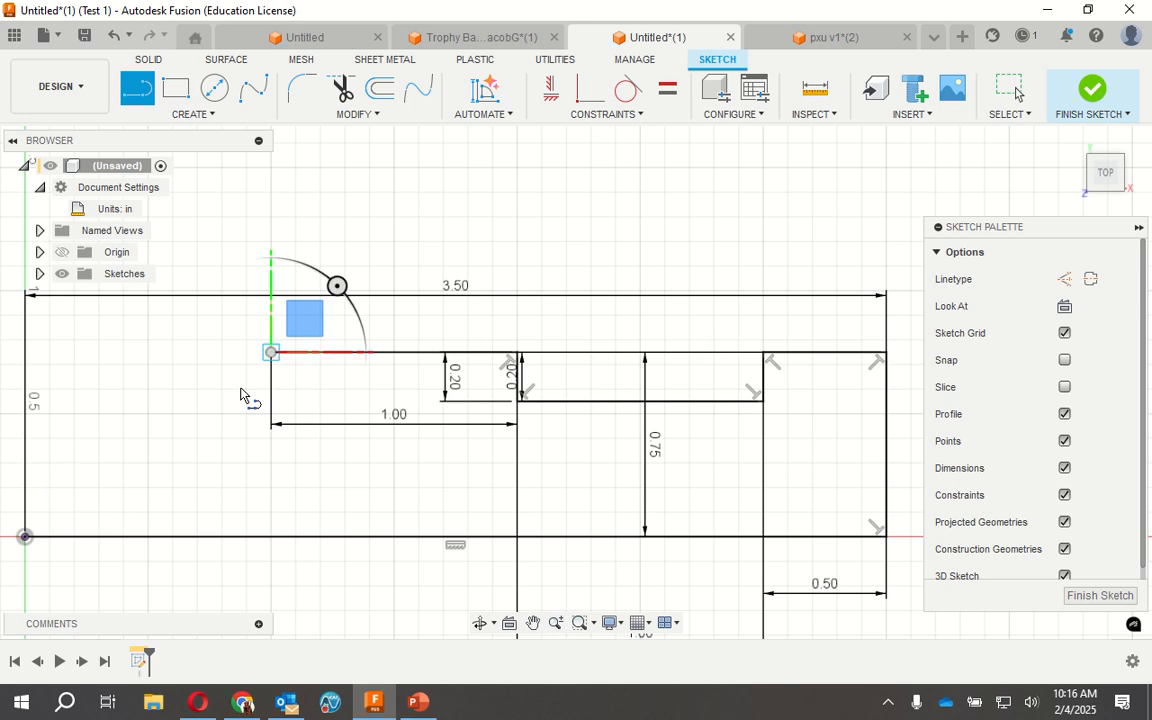
pyautogui.click(25, 537)
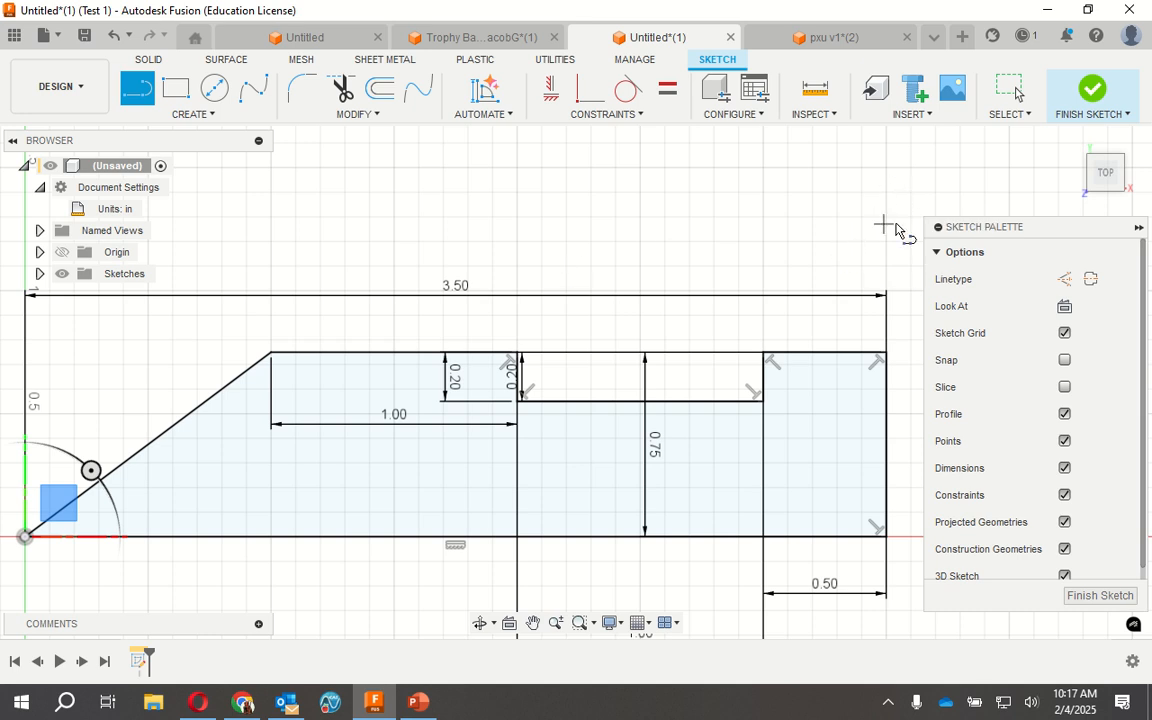
pyautogui.click(1139, 228)
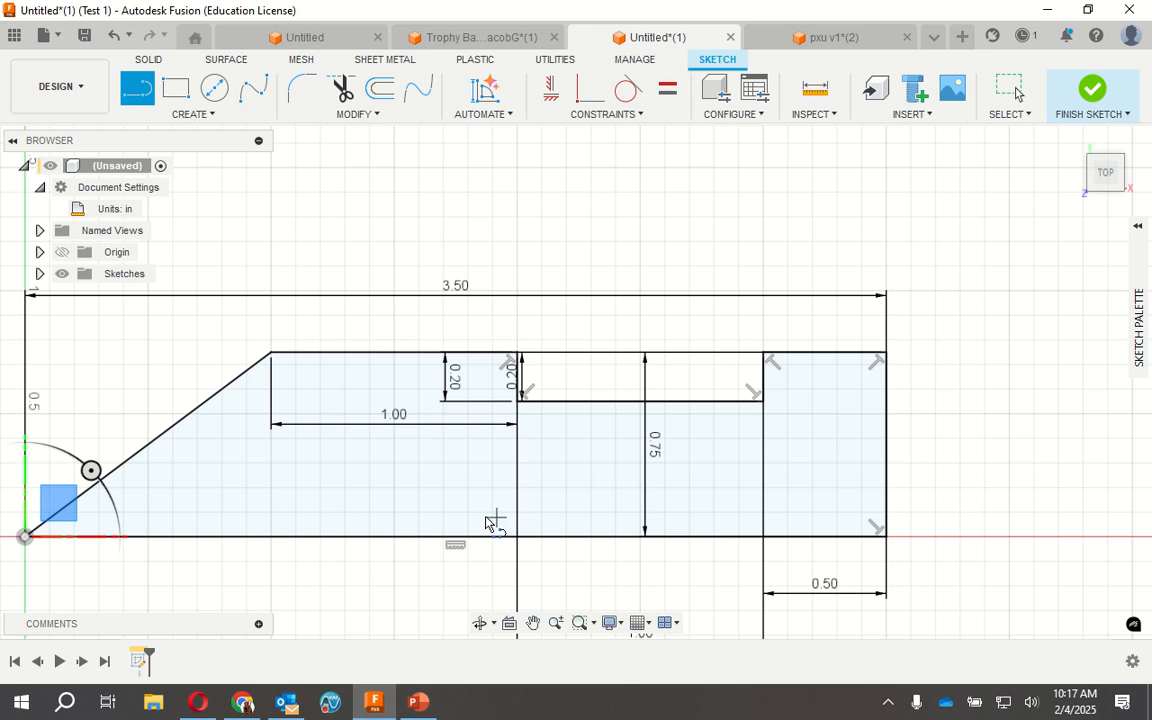
# Extrude the closed stepped profile 8 in to one side as a new body using Press Pull
pyautogui.rightClick(805, 436)
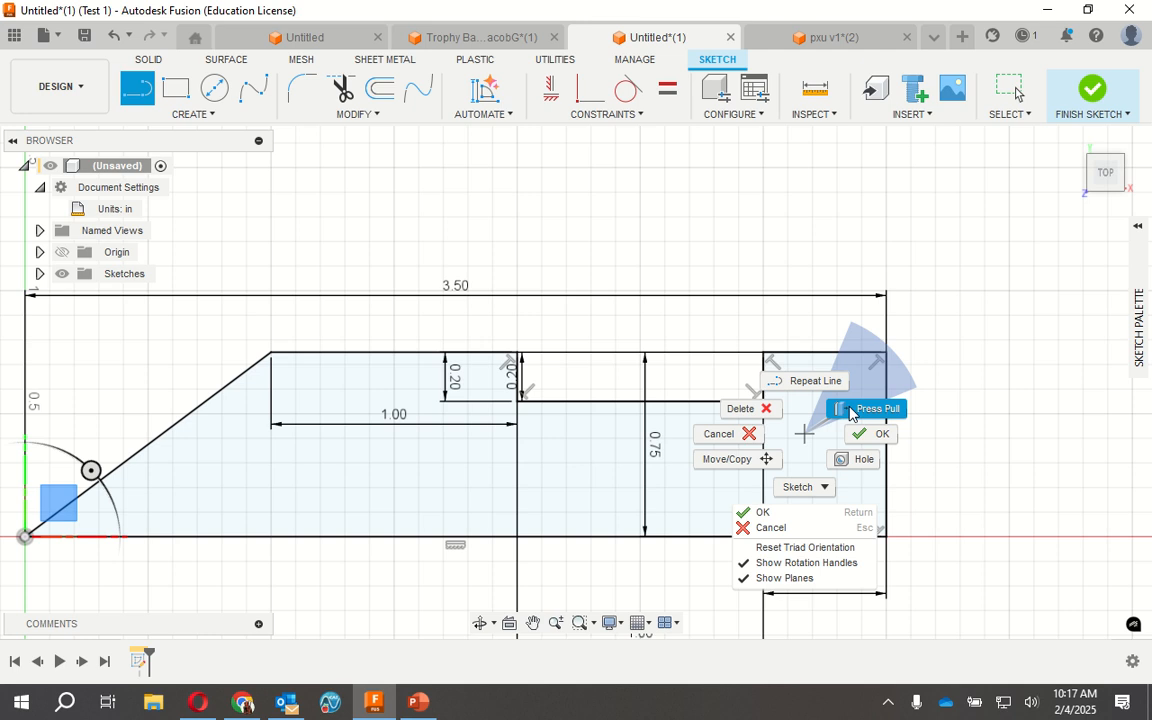
pyautogui.click(850, 409)
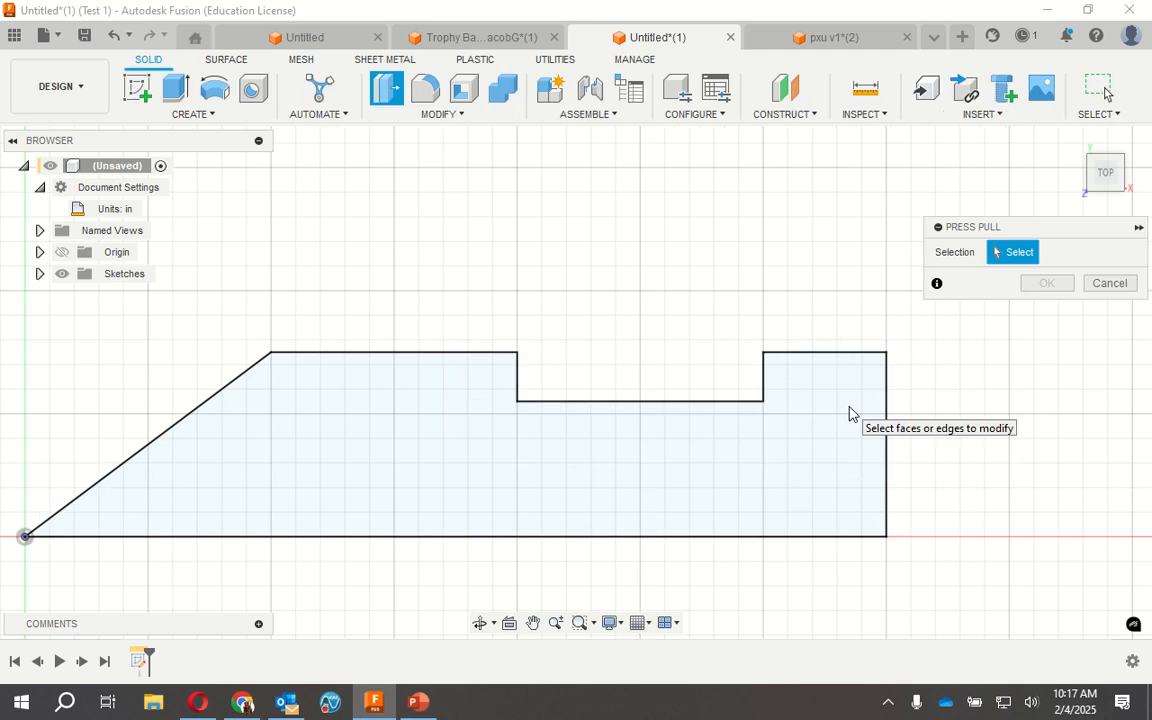
pyautogui.click(743, 478)
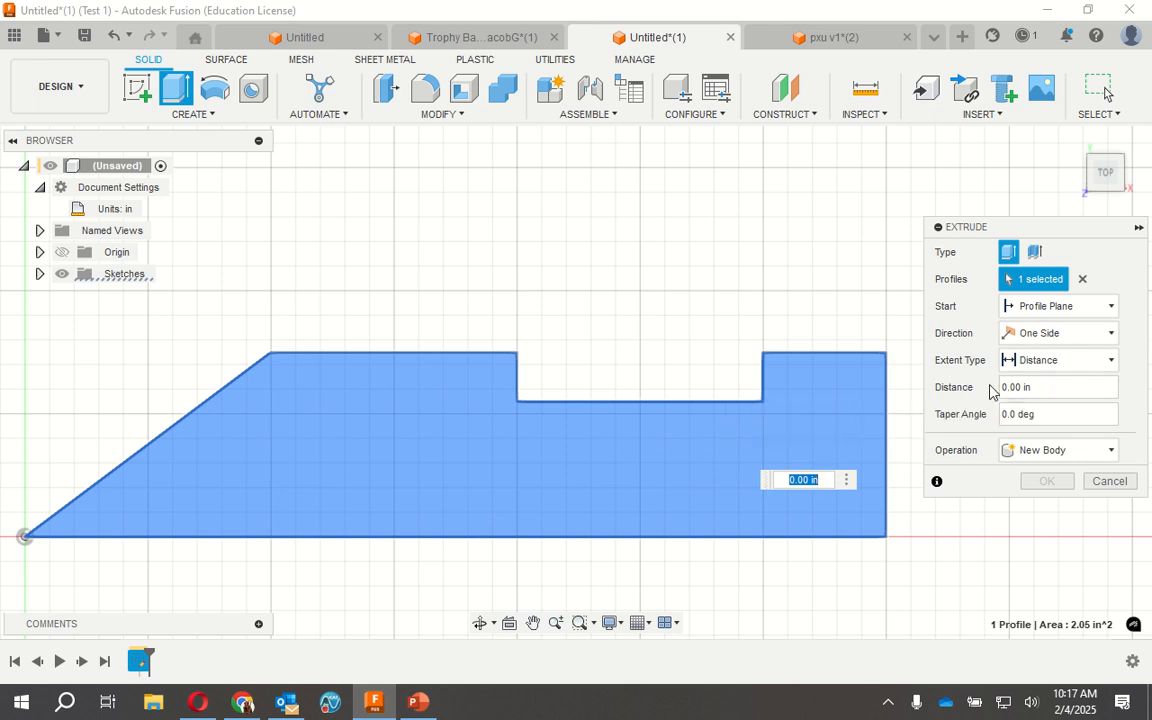
pyautogui.write('8')
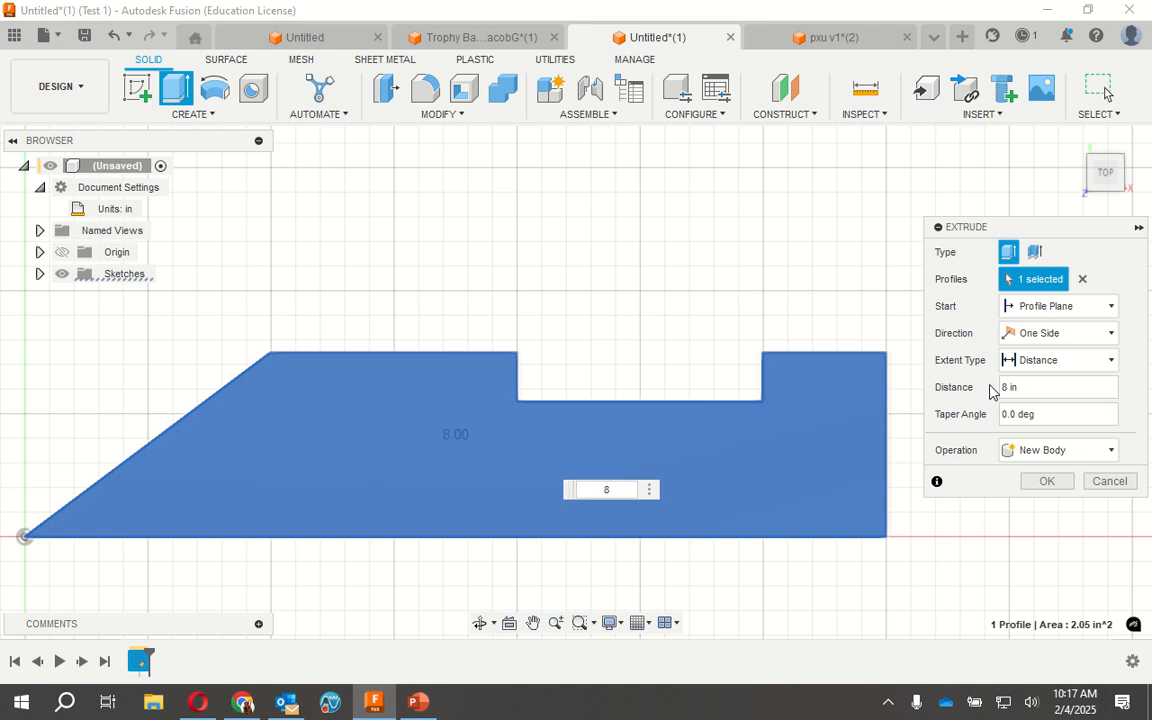
pyautogui.press('Return')
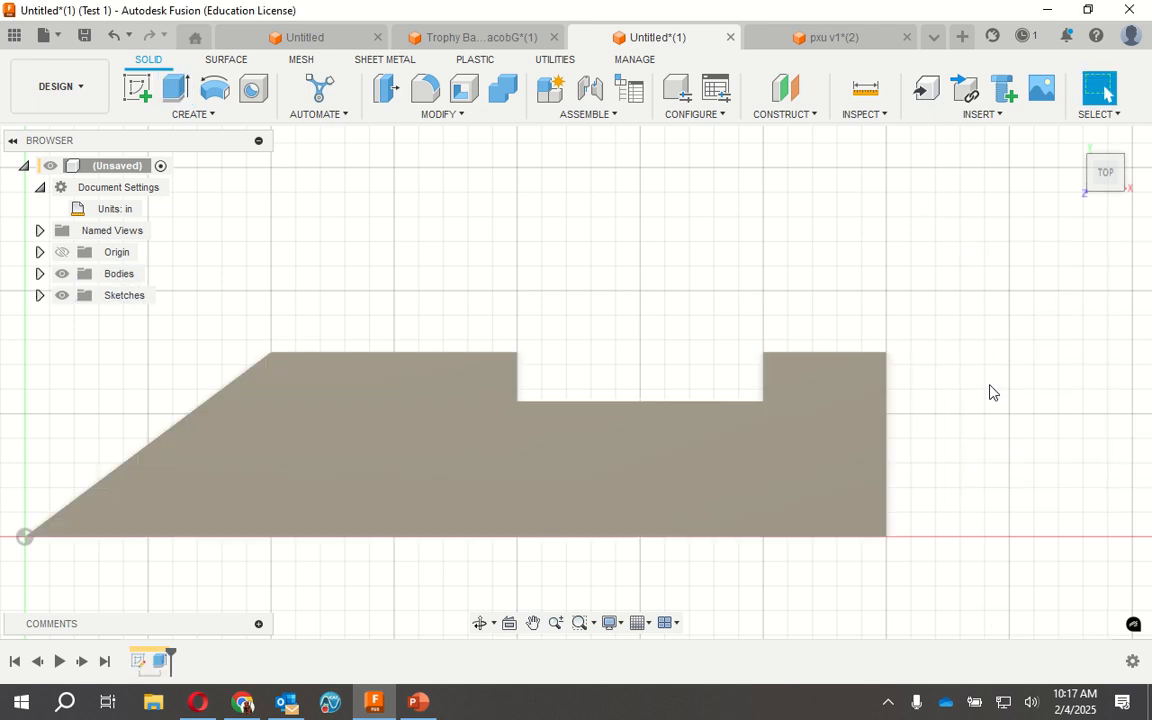
pyautogui.click(1074, 140)
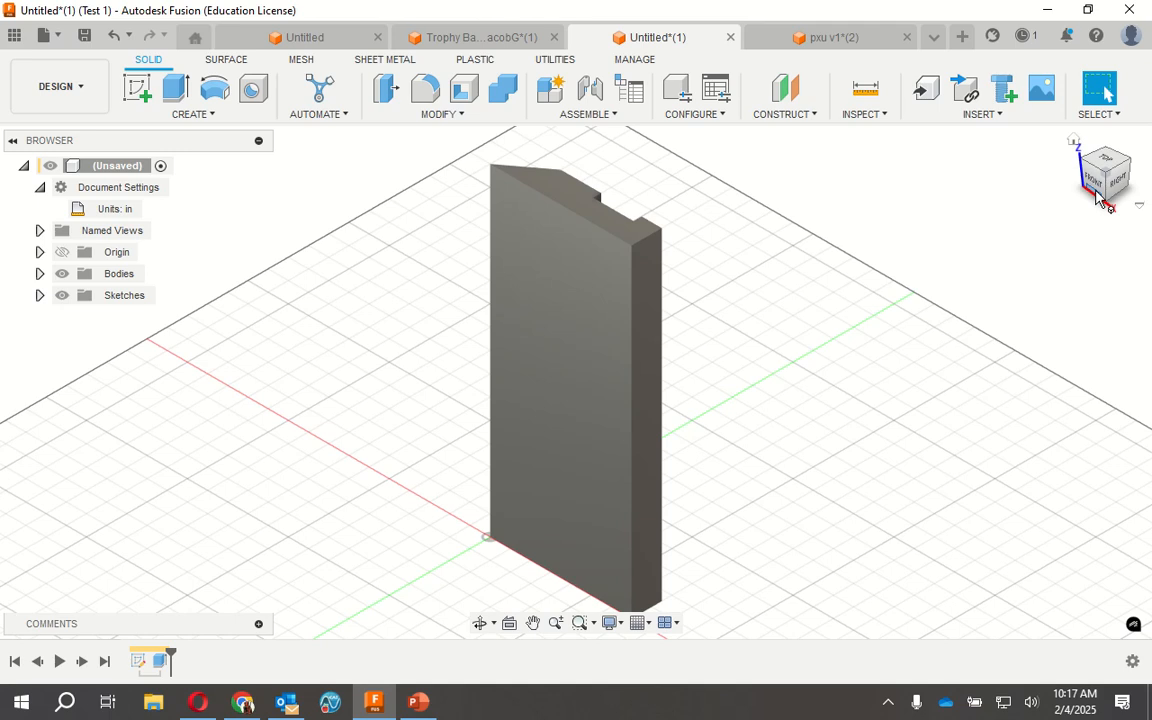
pyautogui.click(1106, 202)
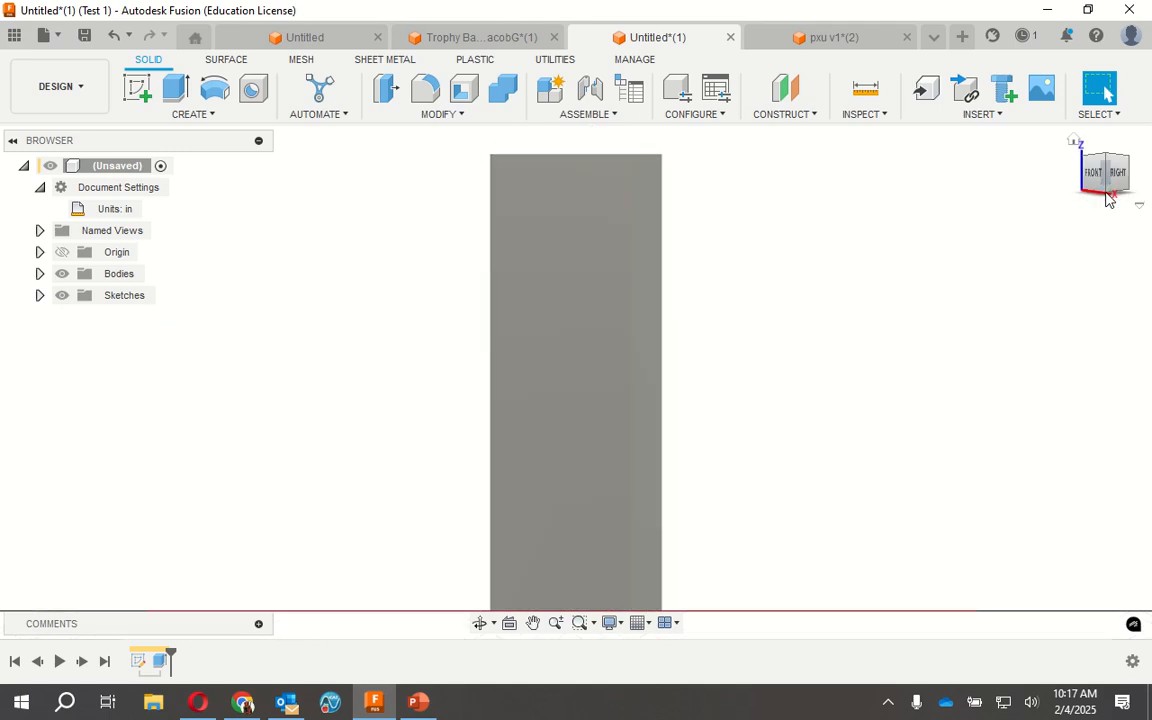
pyautogui.click(1073, 142)
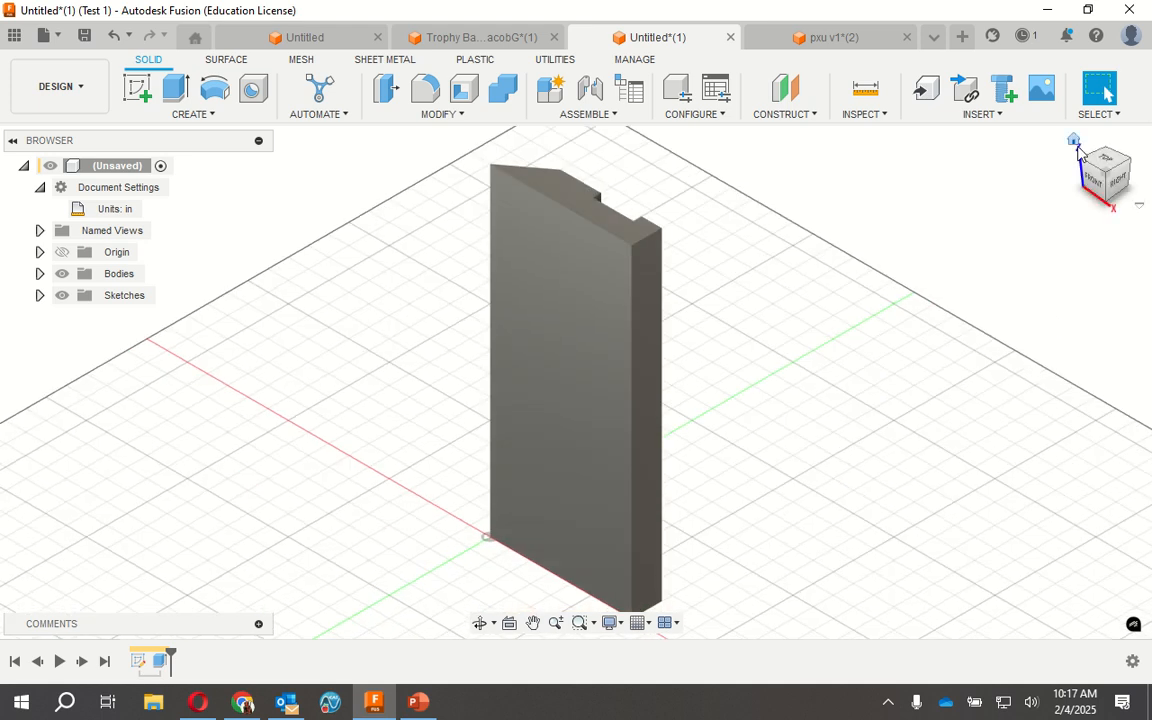
pyautogui.click(1142, 207)
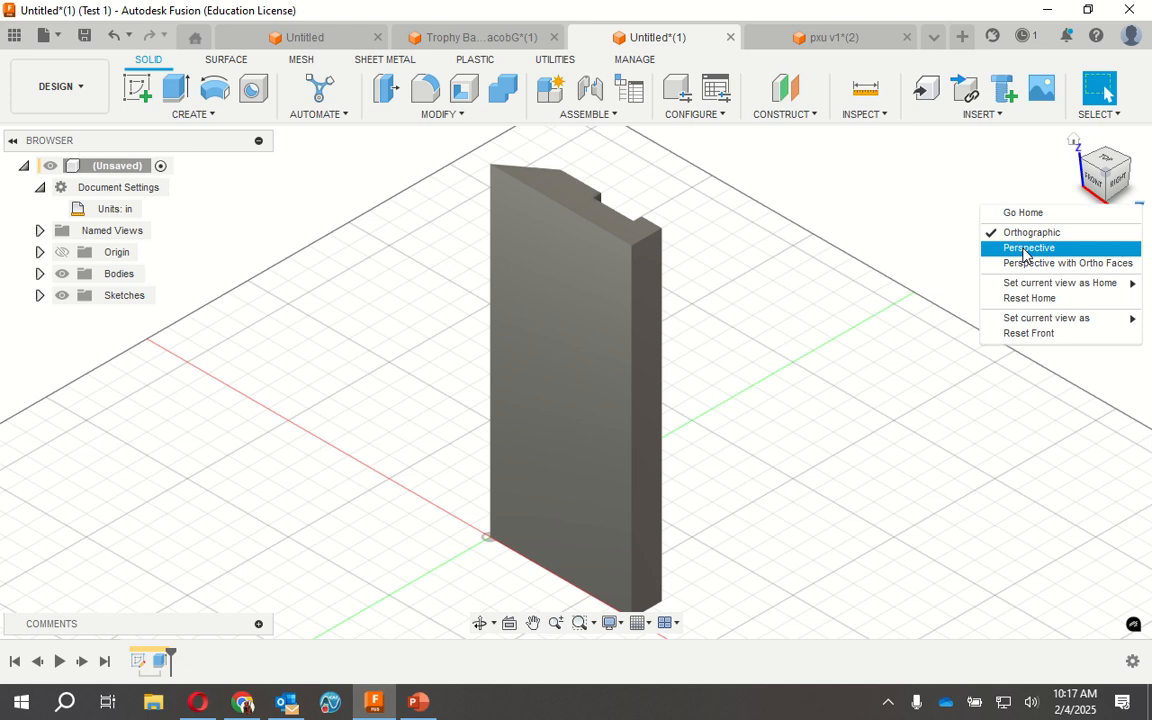
pyautogui.click(911, 179)
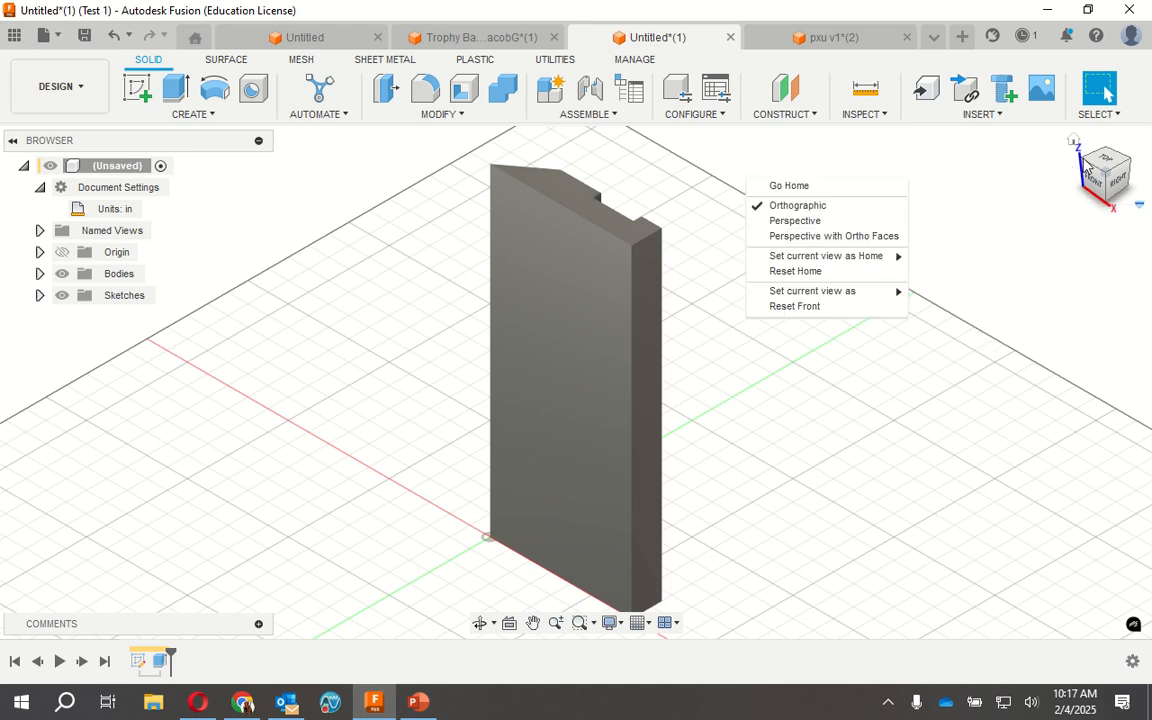
pyautogui.rightClick(1084, 171)
pyautogui.rightClick(1086, 170)
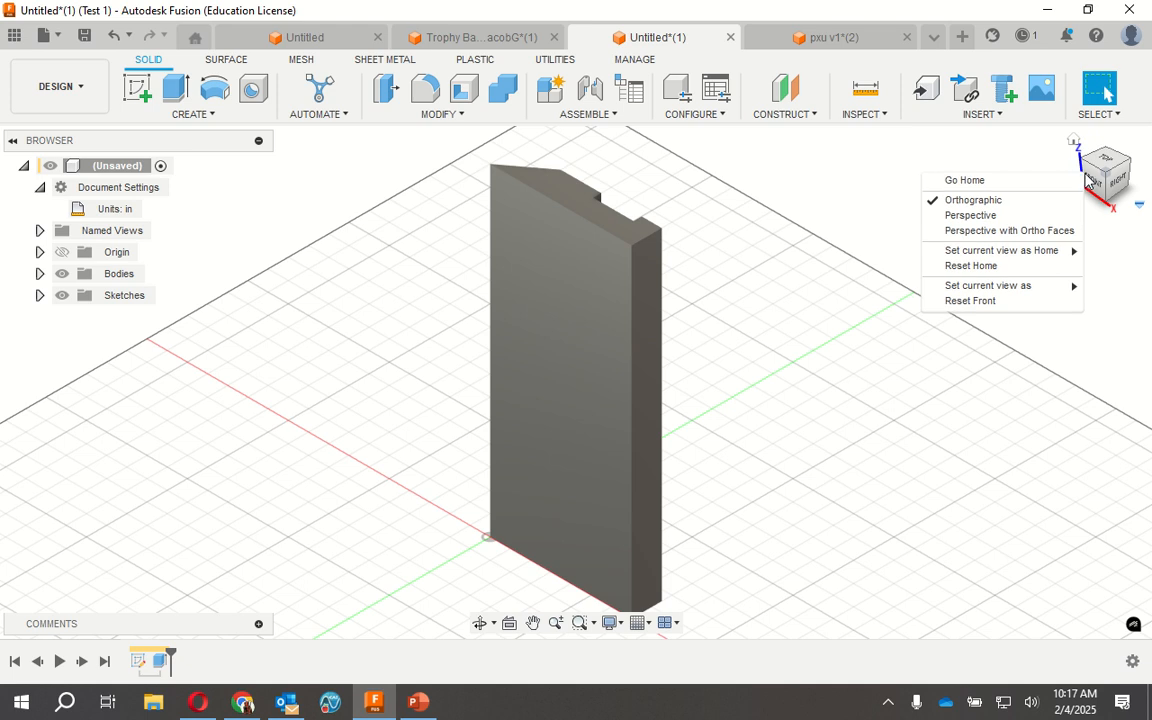
pyautogui.rightClick(990, 154)
pyautogui.rightClick(1027, 246)
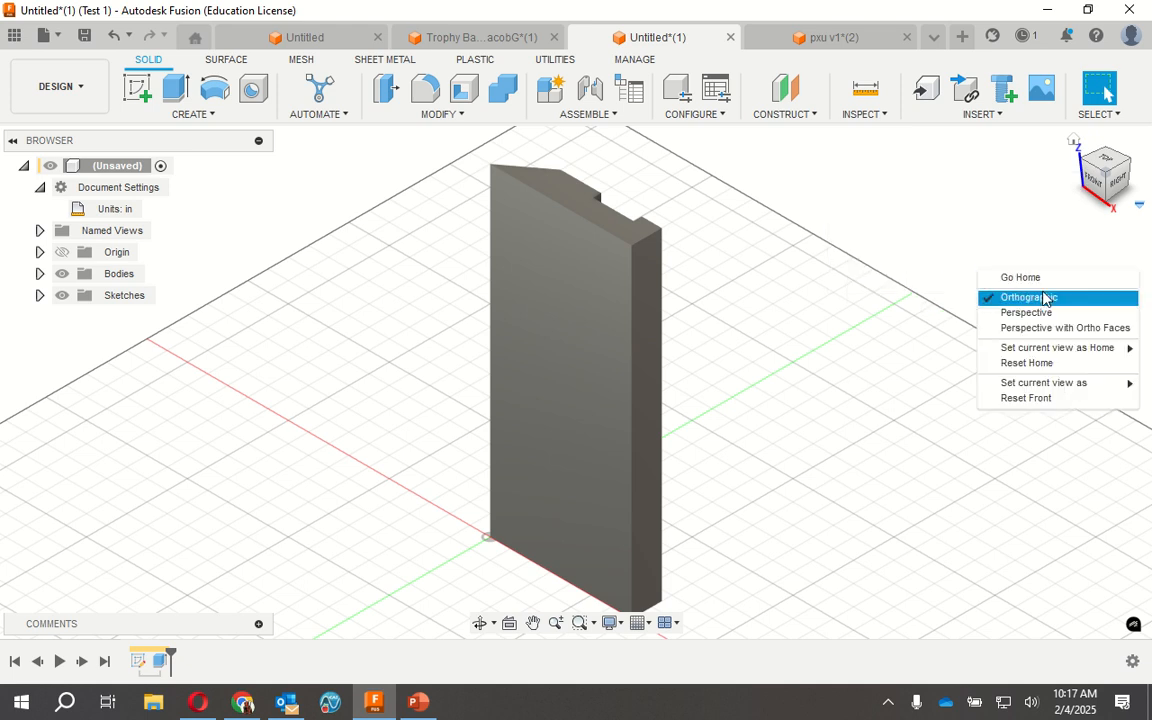
pyautogui.rightClick(1035, 218)
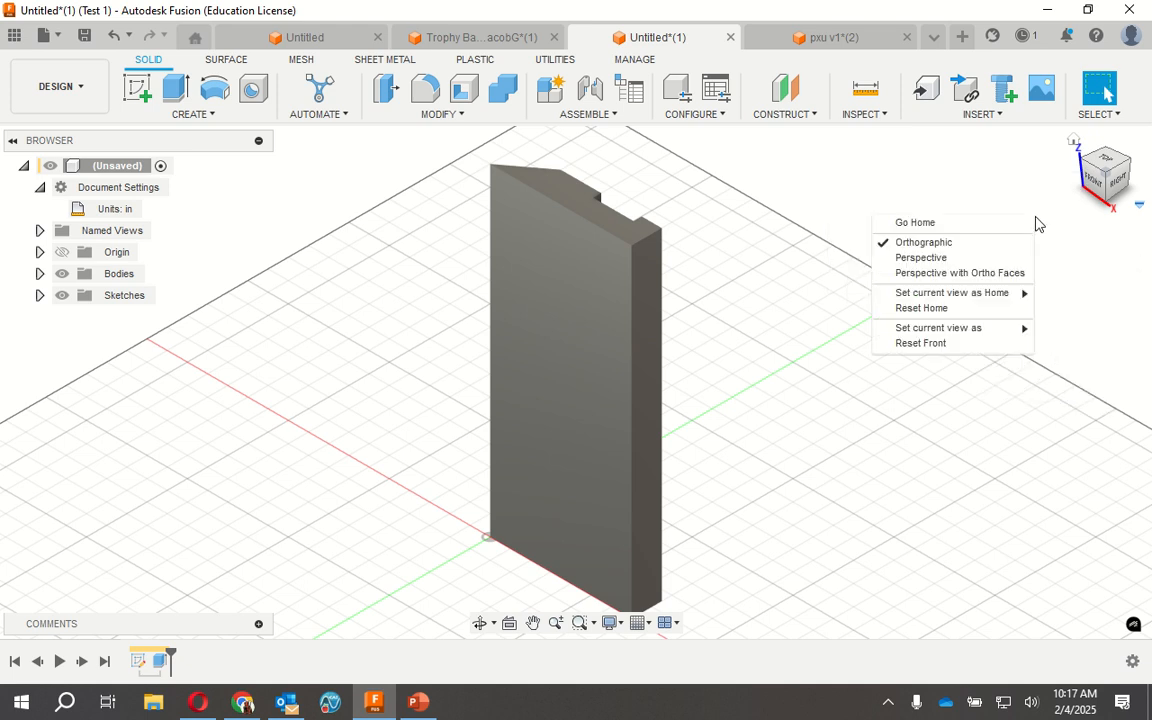
pyautogui.rightClick(790, 357)
pyautogui.rightClick(995, 232)
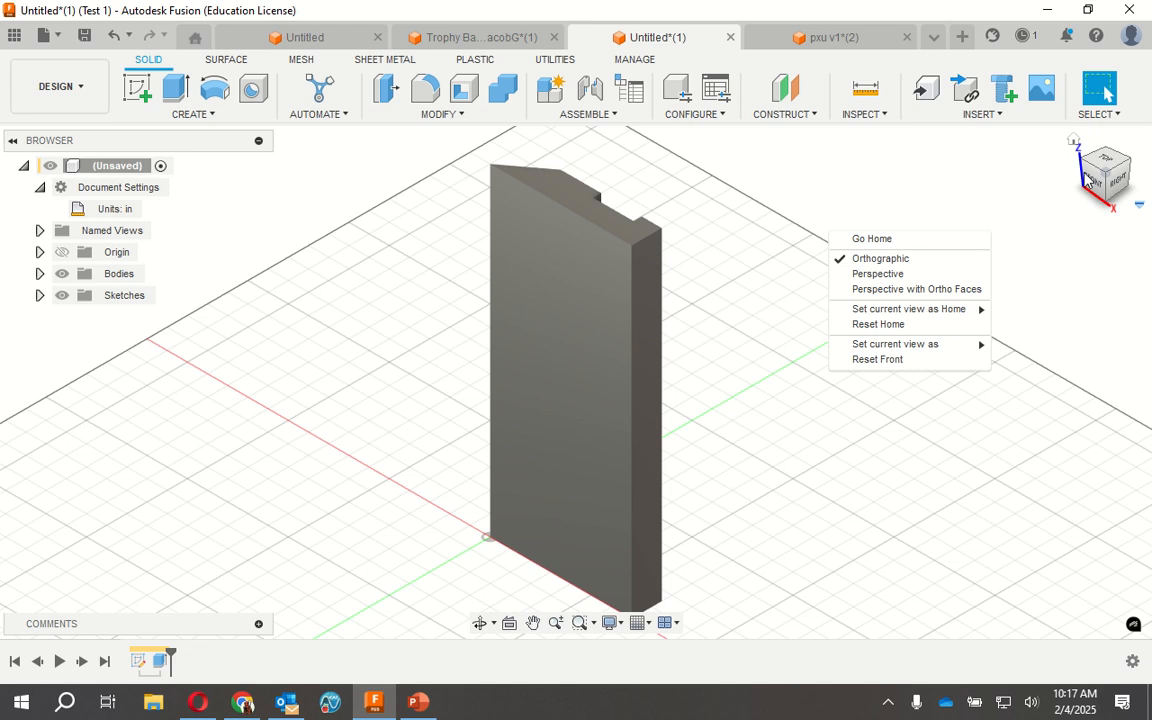
pyautogui.rightClick(1082, 172)
pyautogui.rightClick(1083, 183)
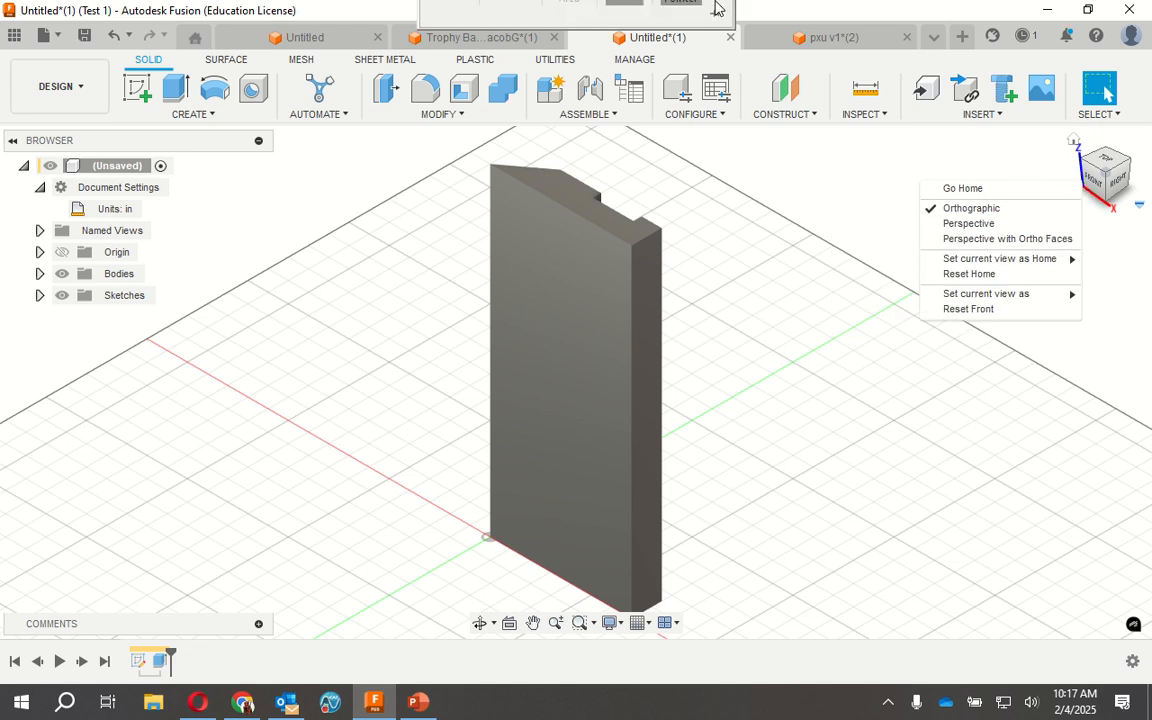
pyautogui.click(808, 8)
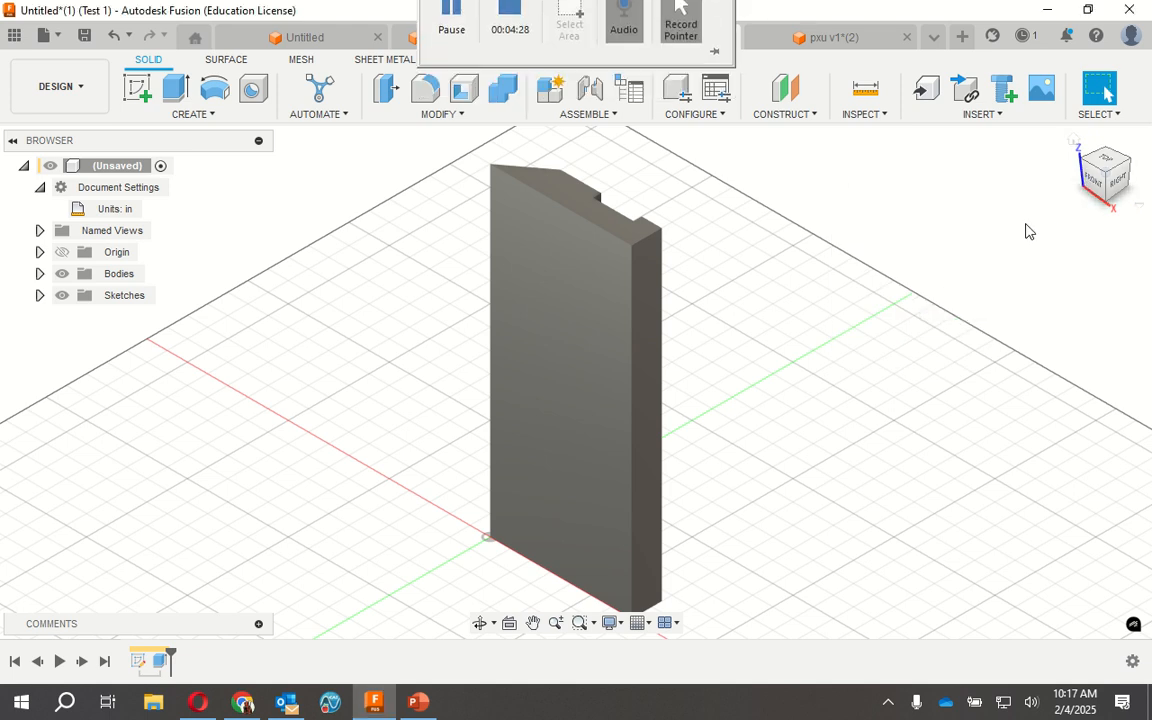
# Start a sketch on the recessed floor face of the groove, with the body viewed from the back
pyautogui.click(1090, 172)
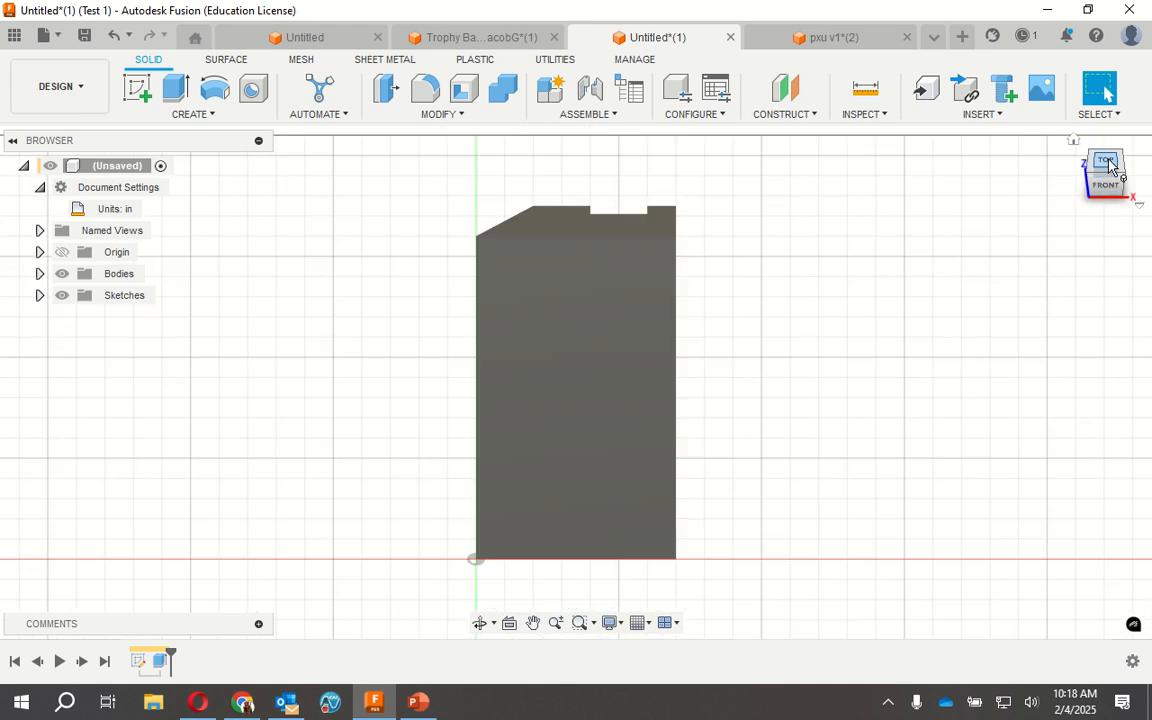
pyautogui.click(1109, 166)
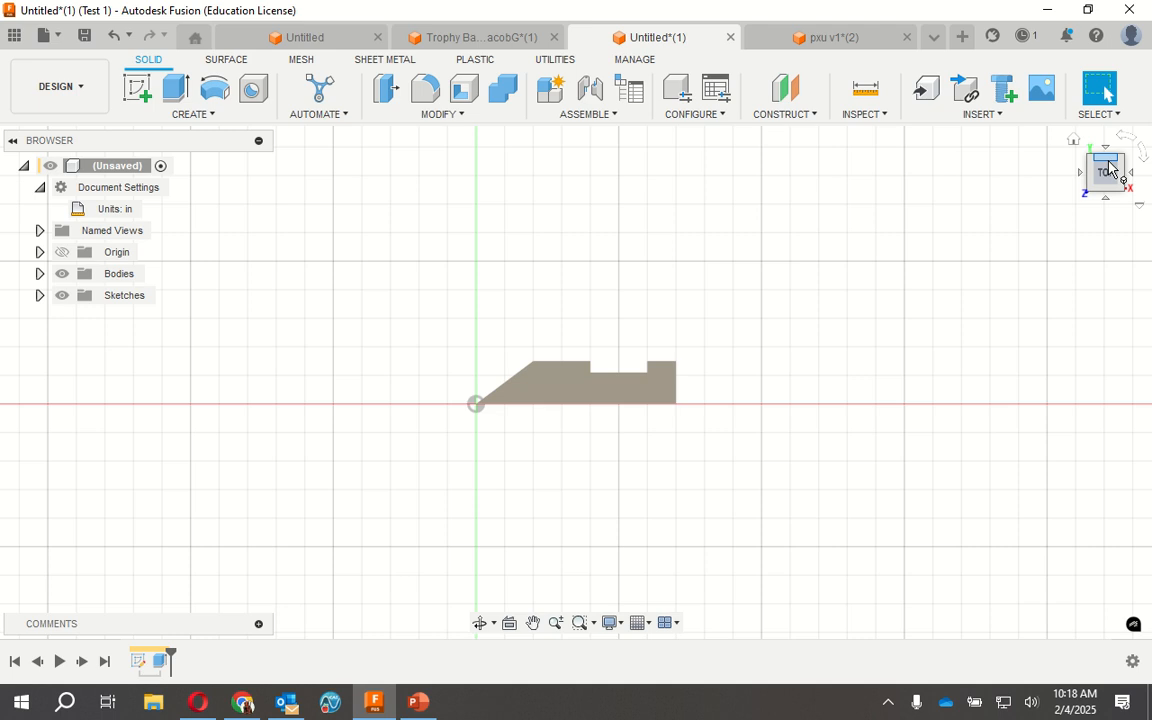
pyautogui.click(1090, 166)
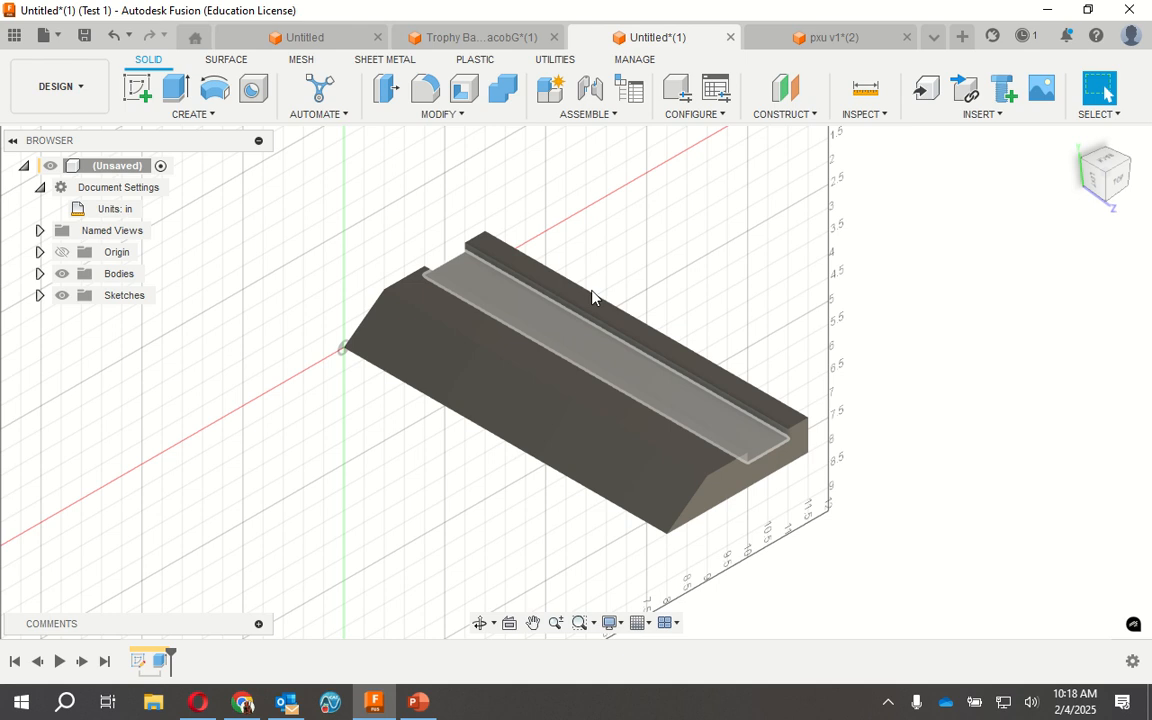
pyautogui.click(1110, 165)
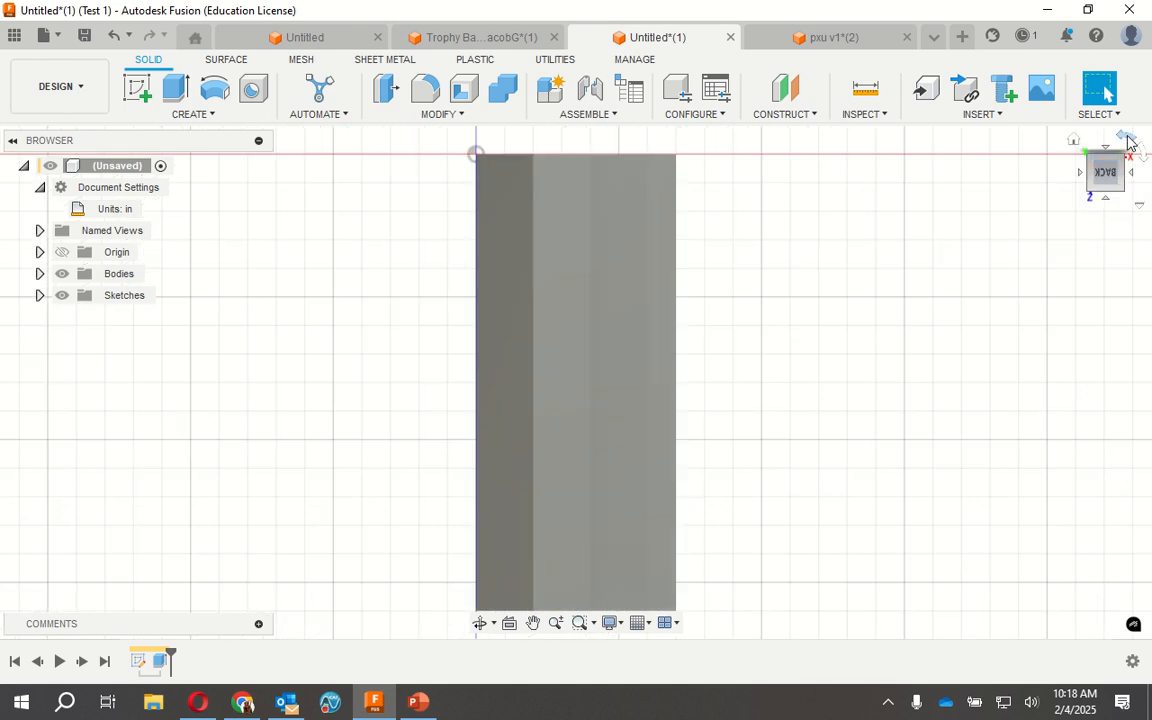
pyautogui.click(1121, 142)
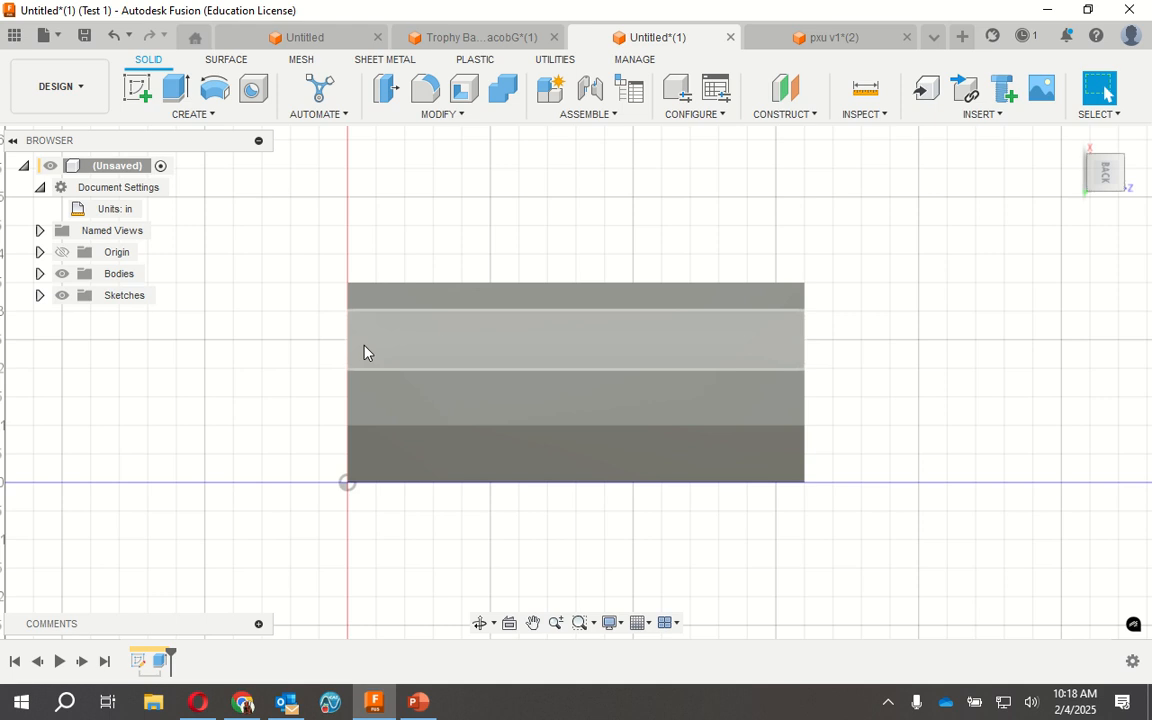
pyautogui.scroll(3, 364, 352)
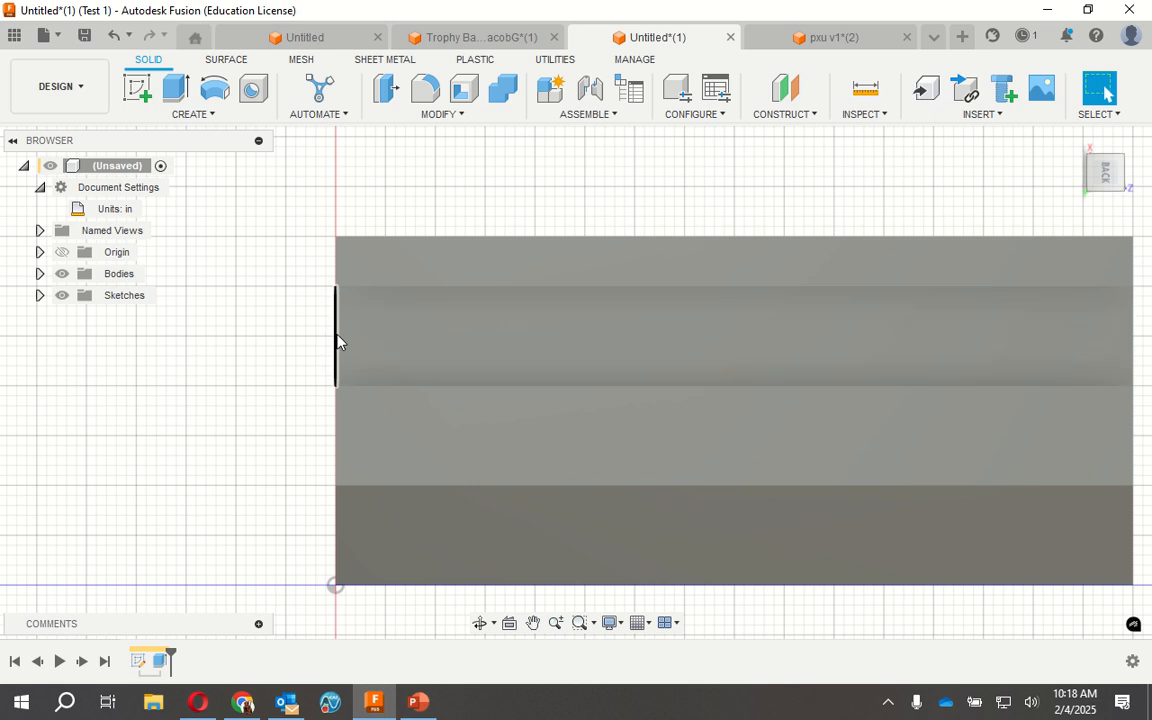
pyautogui.click(140, 91)
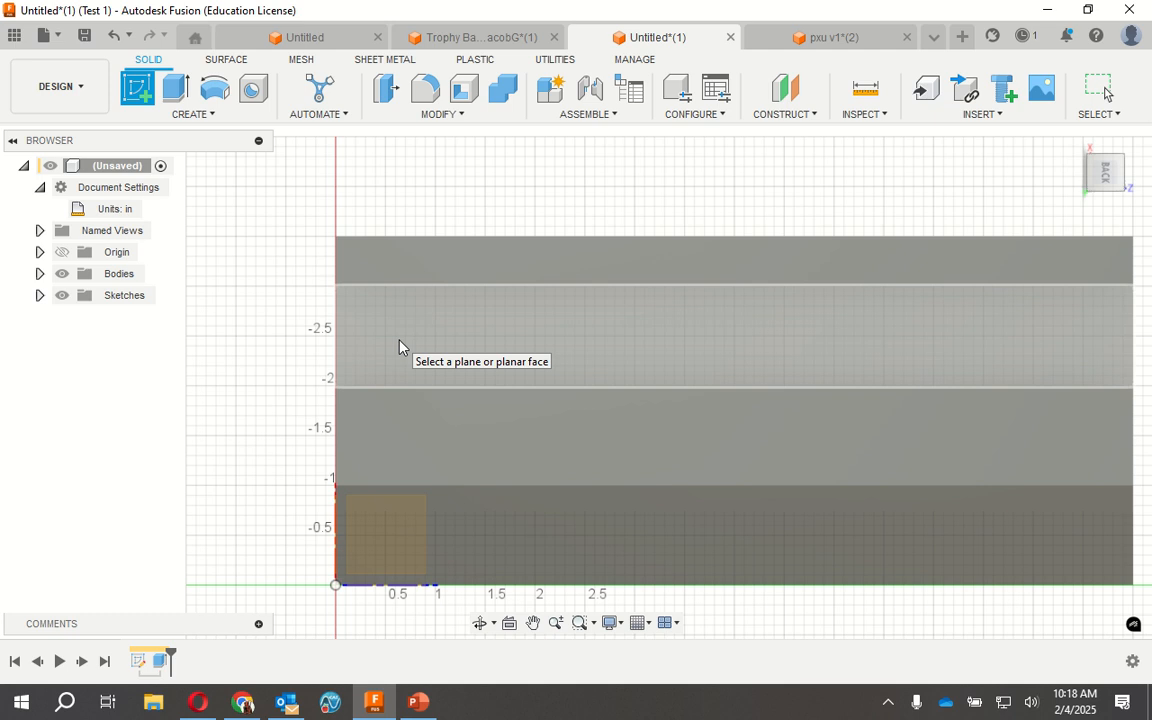
pyautogui.click(399, 346)
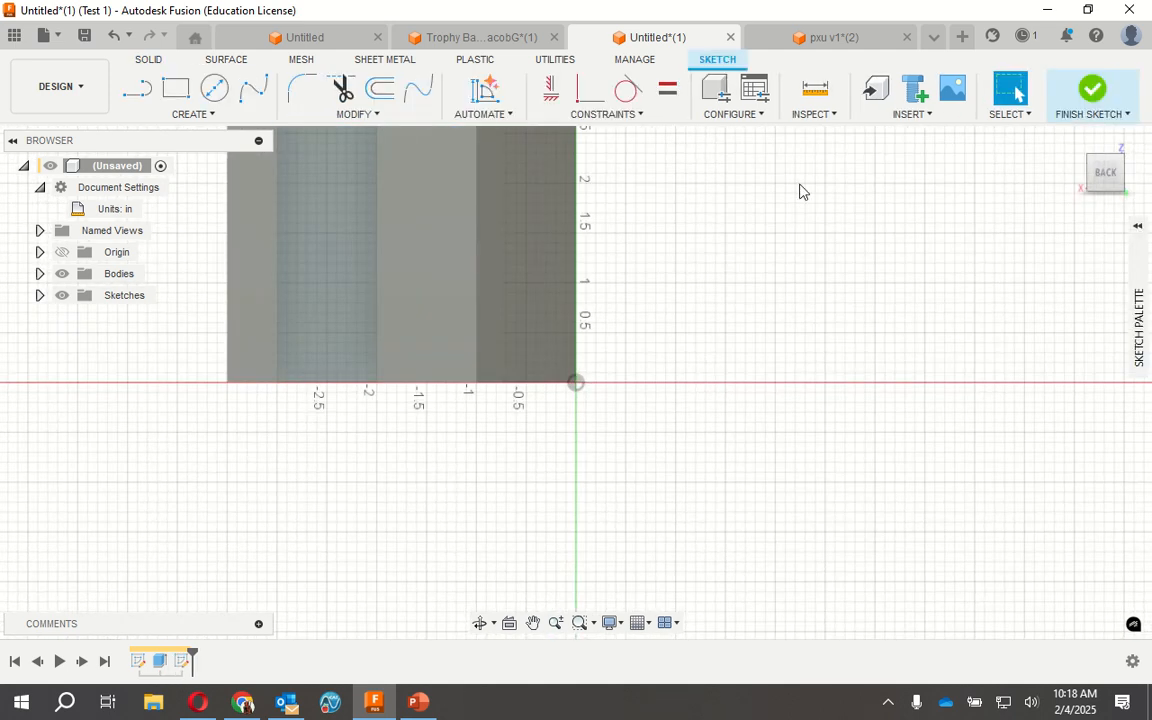
# Draw a 1 in line inward along the groove from the midpoint of the groove floor's short edge nearest the origin
pyautogui.moveTo(1124, 141)
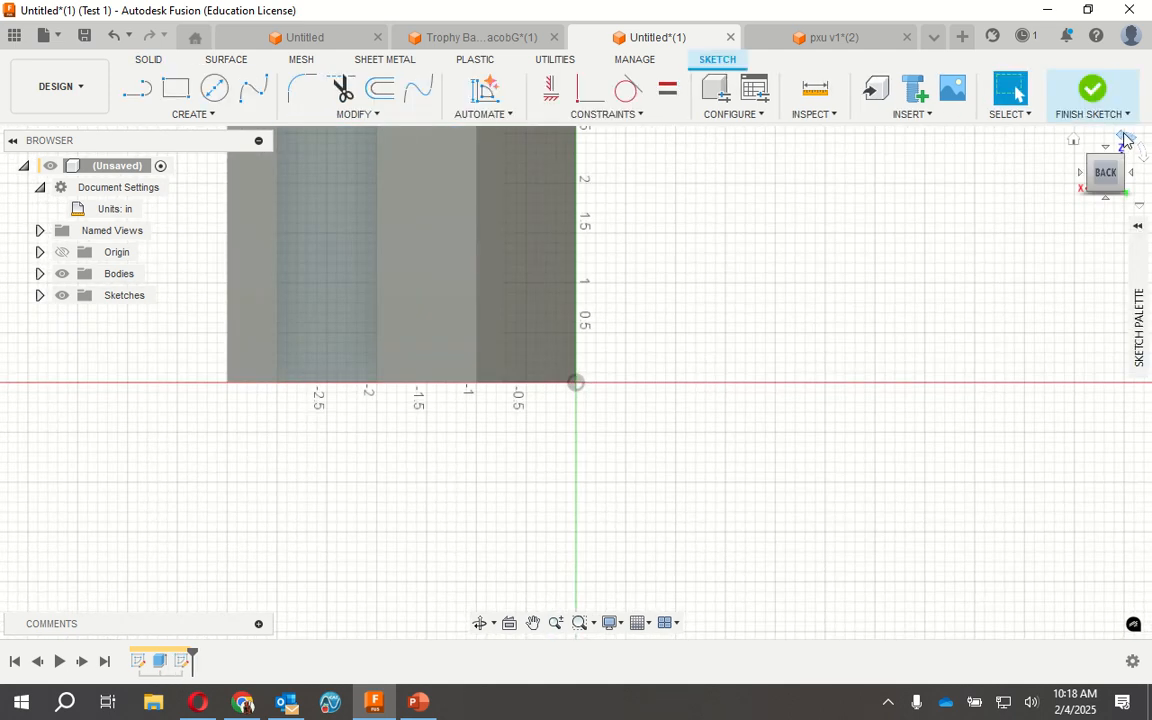
pyautogui.click(1124, 141)
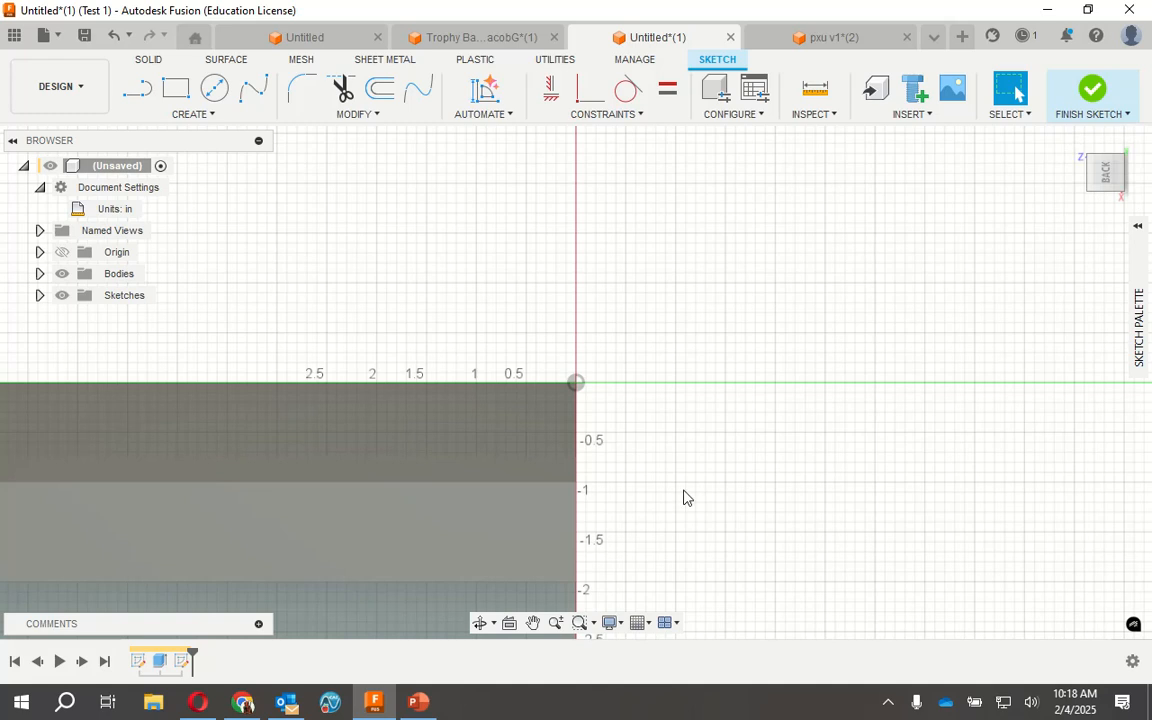
pyautogui.click(533, 623)
pyautogui.moveTo(661, 465)
pyautogui.mouseDown()
pyautogui.moveTo(979, 197)
pyautogui.moveTo(1023, 213)
pyautogui.mouseUp()
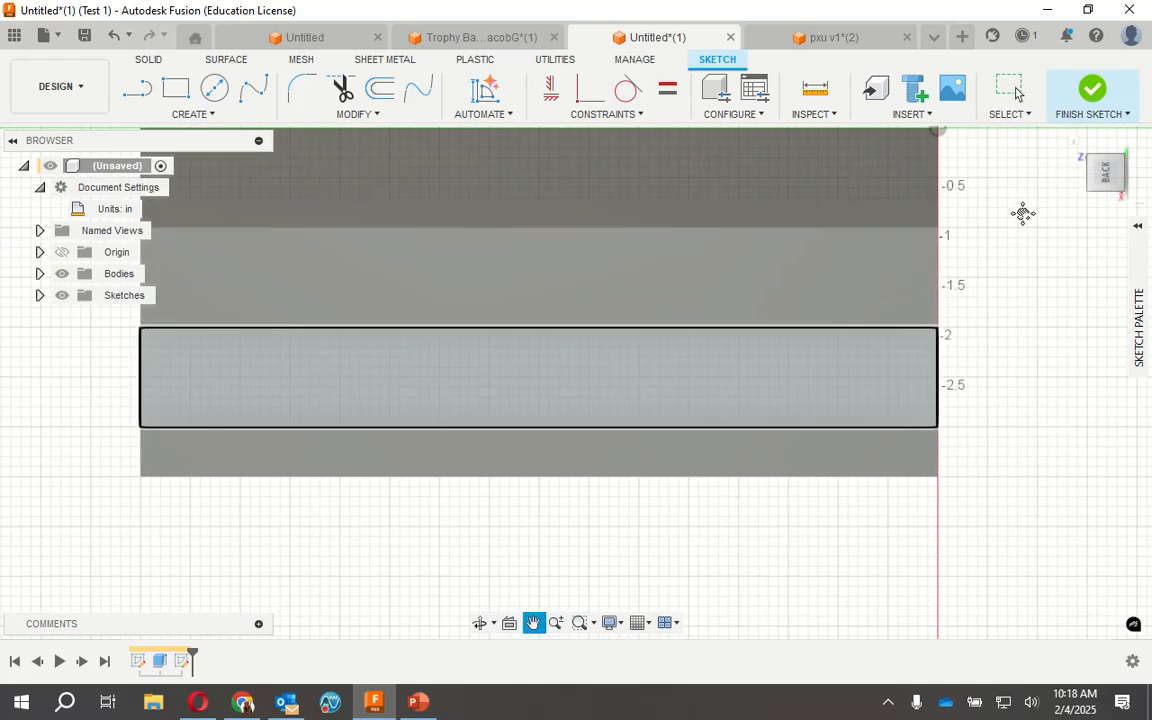
pyautogui.click(144, 92)
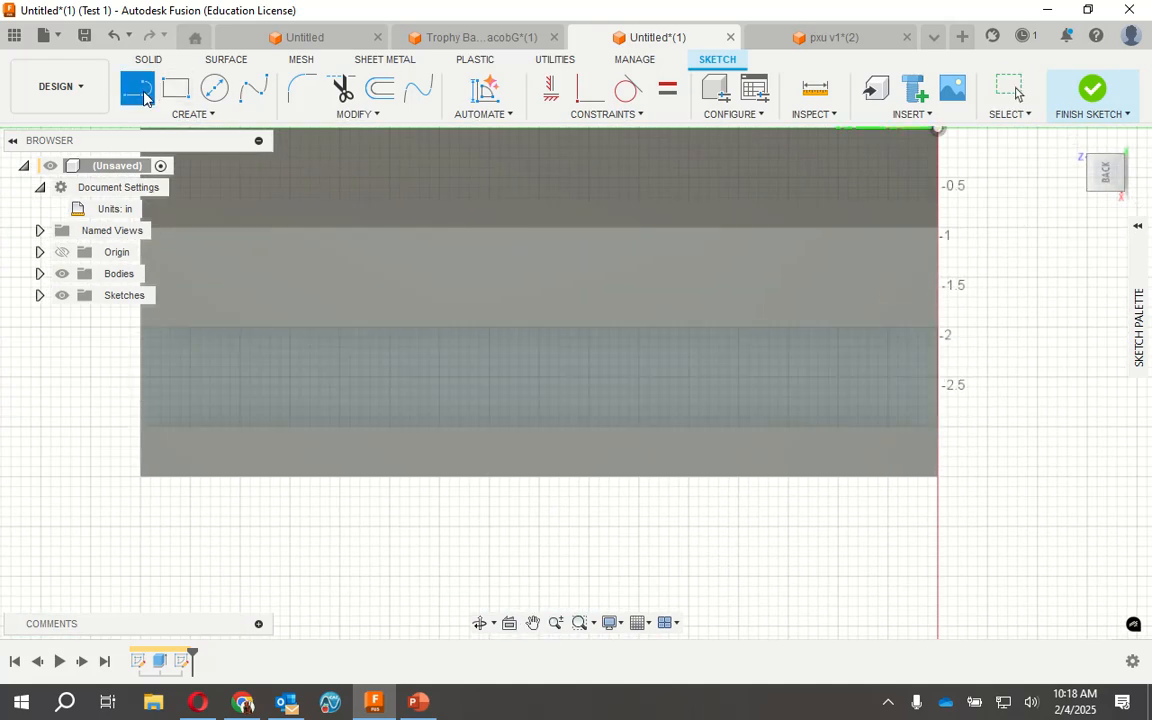
pyautogui.click(939, 379)
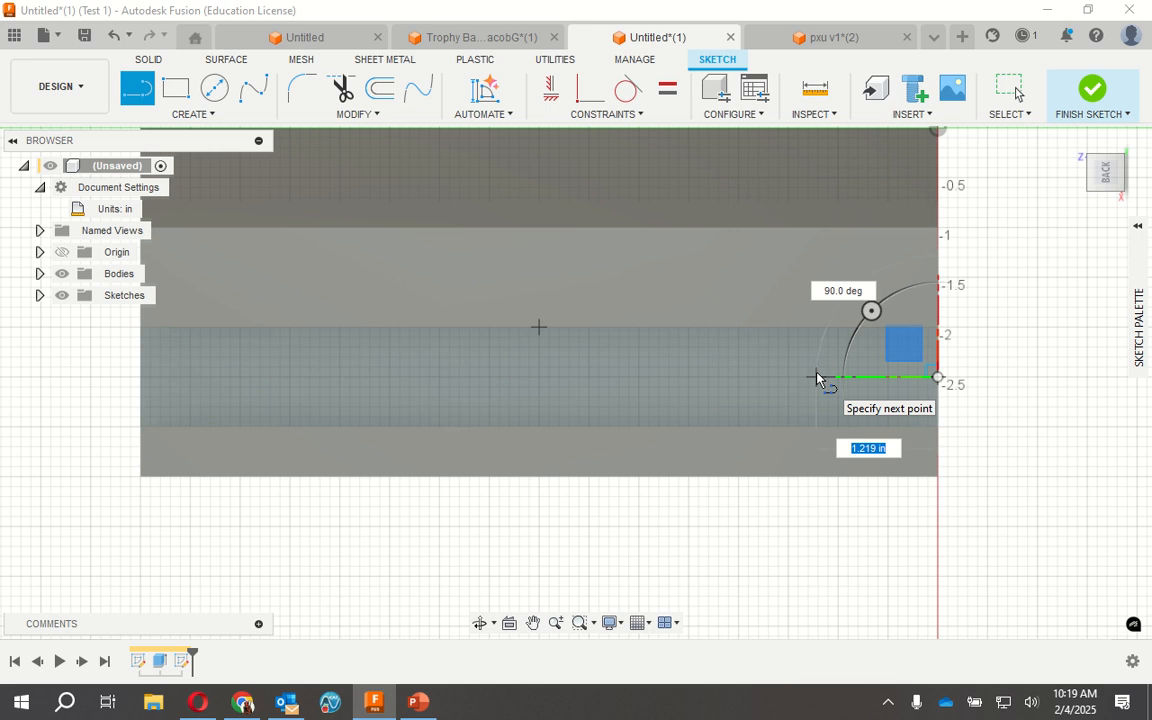
pyautogui.write('1')
pyautogui.press('Return')
pyautogui.press('Escape')
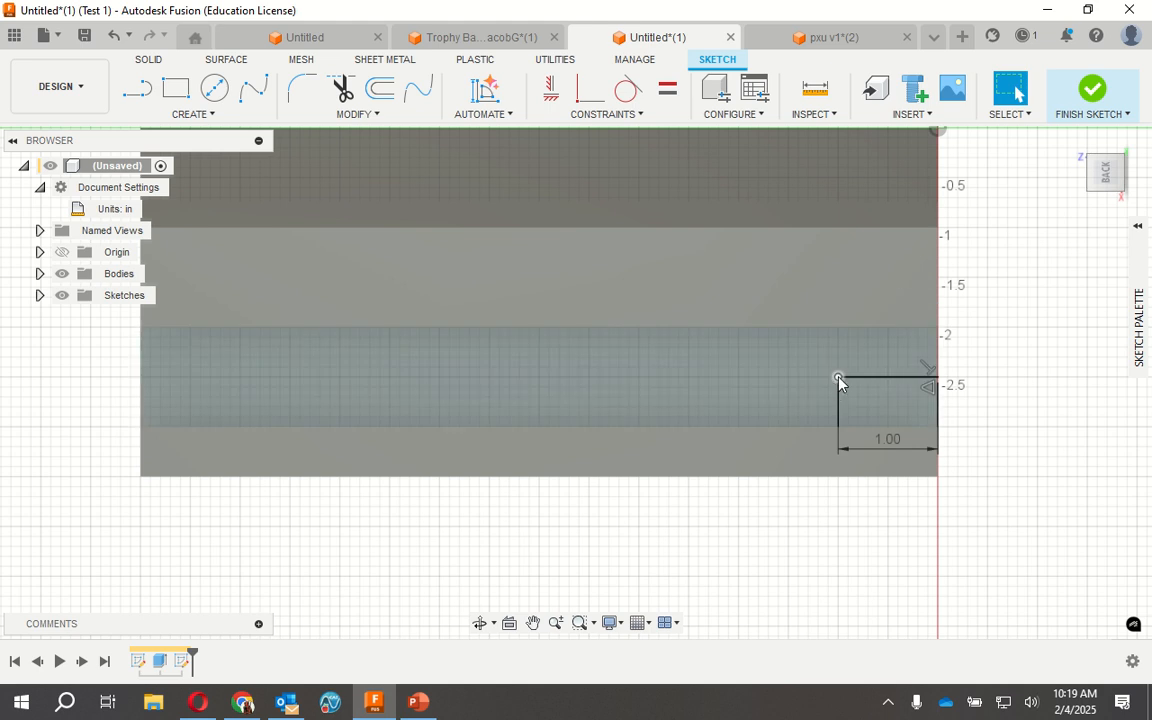
# Begin a simple hole at the inner end of the 1 in line and set its depth to 0.75 in
pyautogui.rightClick(838, 380)
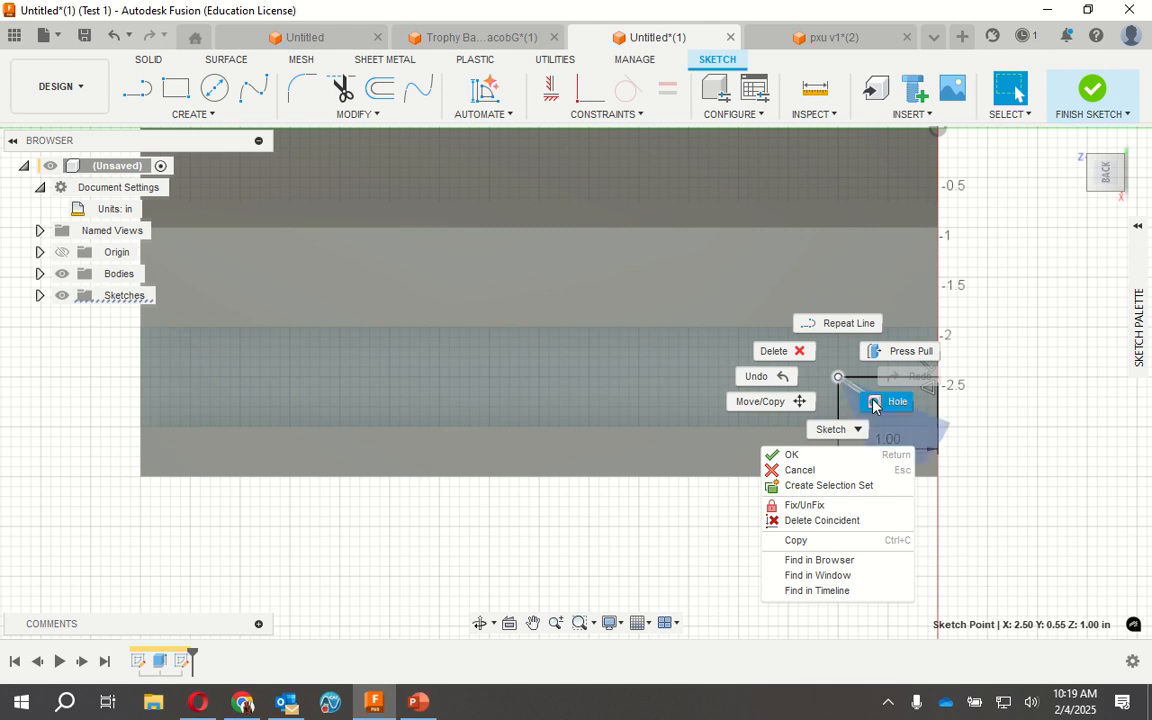
pyautogui.click(873, 403)
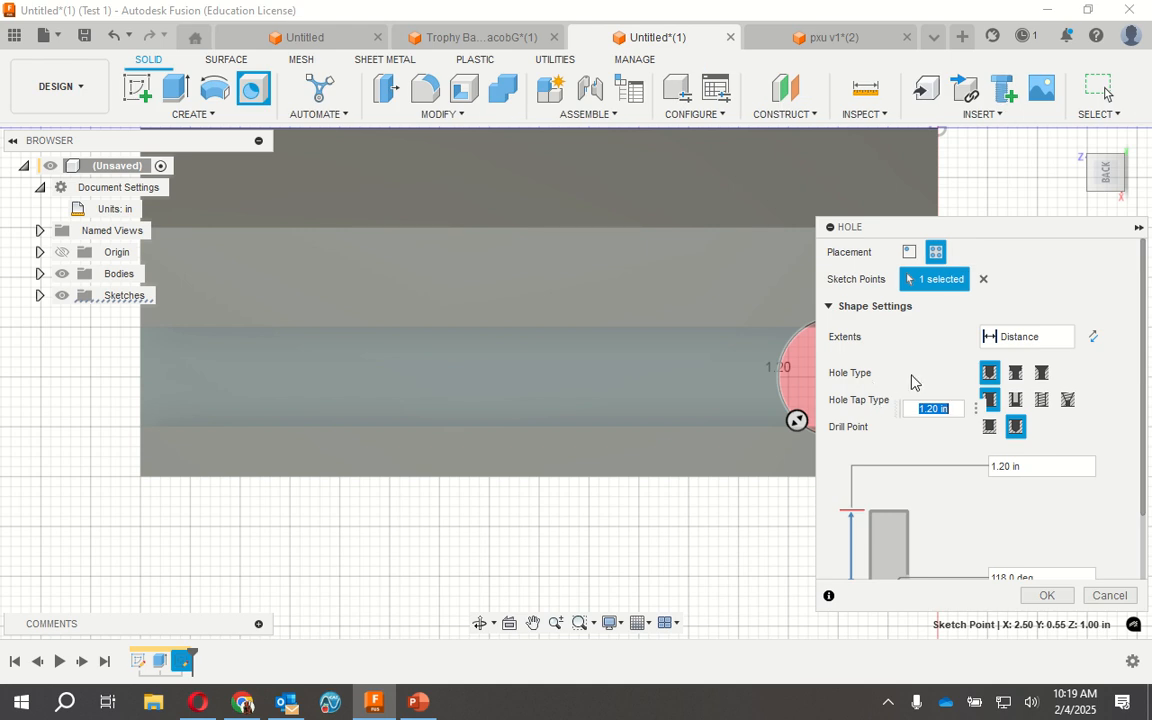
pyautogui.click(995, 402)
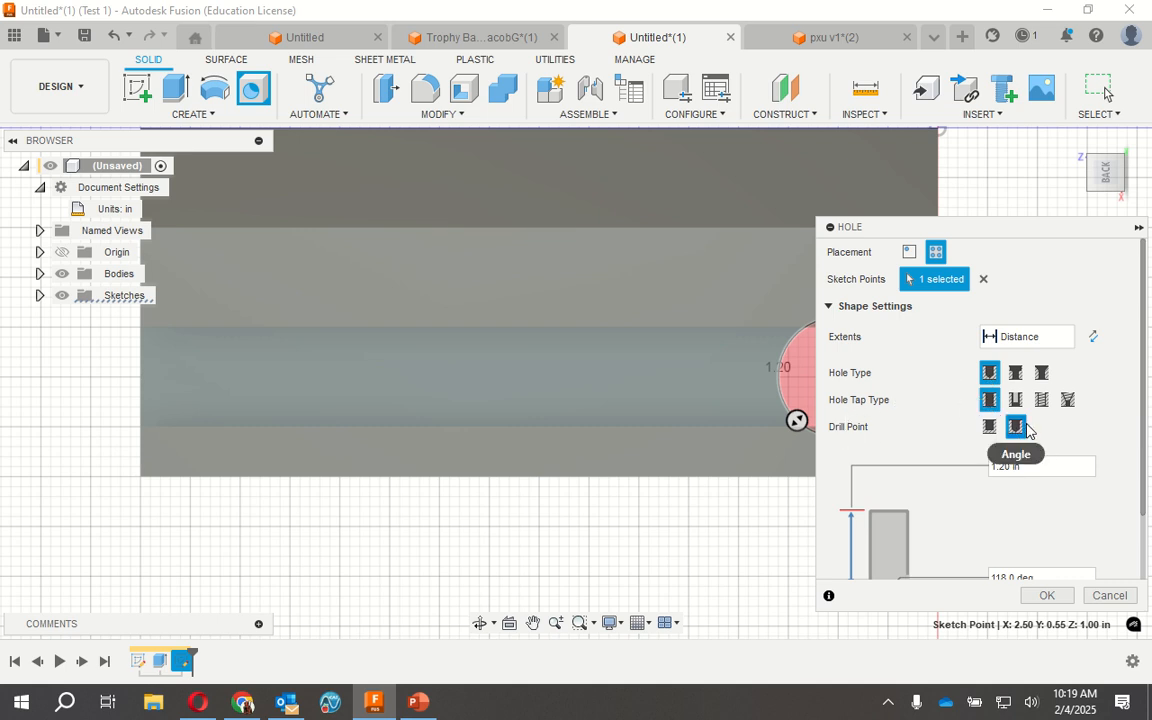
pyautogui.scroll(-2, 930, 428)
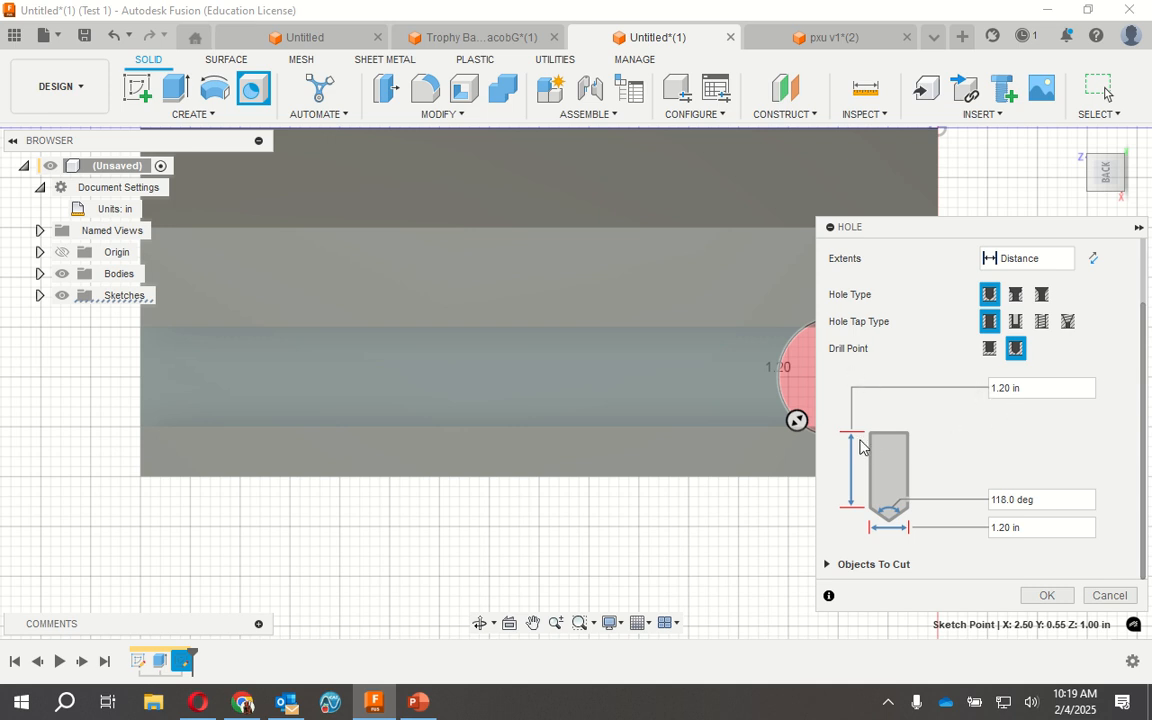
pyautogui.click(1030, 389)
pyautogui.press('BackSpace')
pyautogui.press('Return')
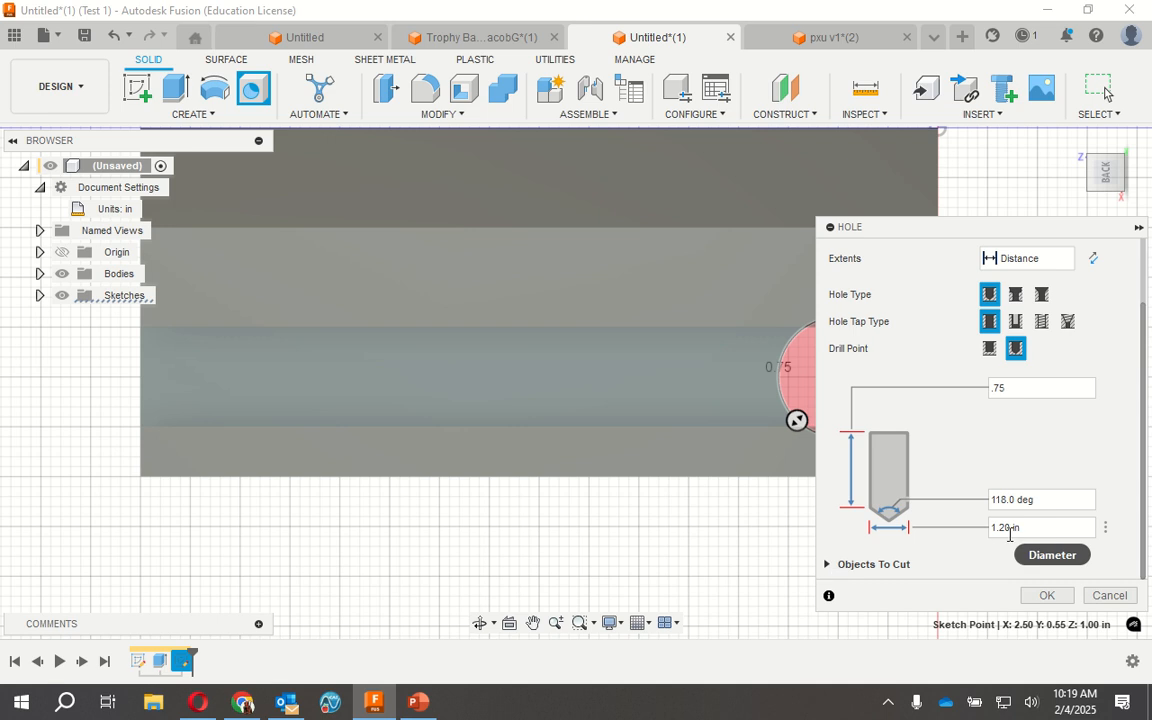
# Set the hole's diameter to 0.4 in and create the hole
pyautogui.moveTo(1030, 528); pyautogui.dragTo(988, 537)
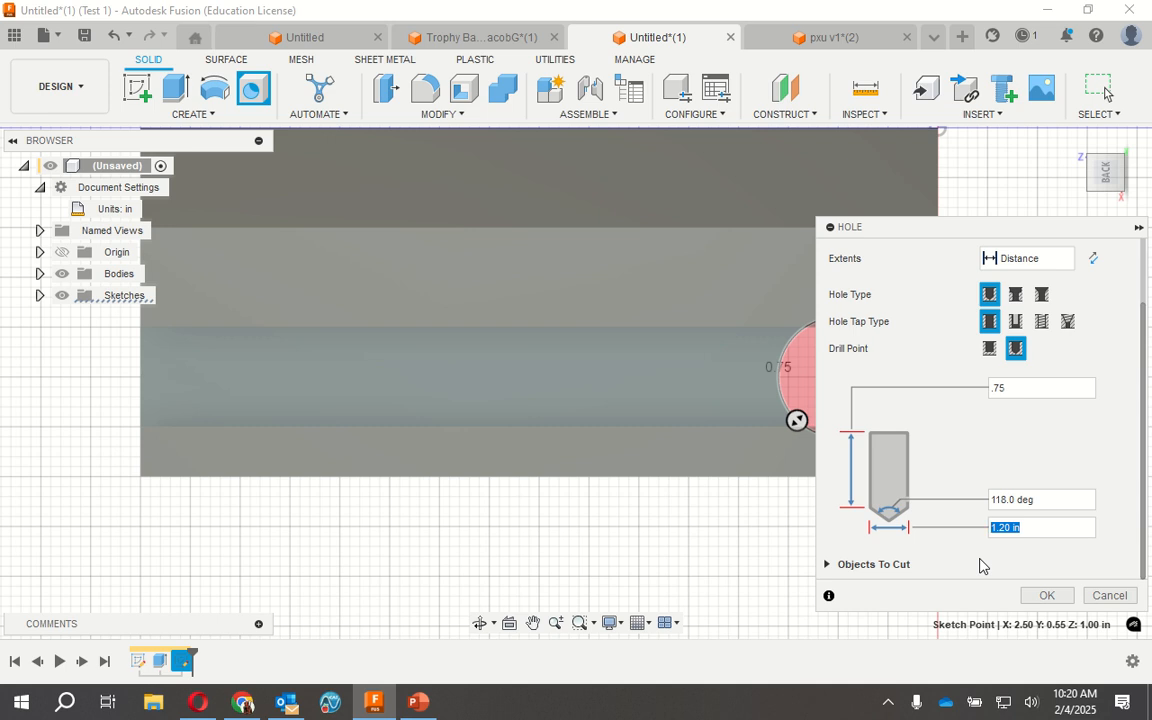
pyautogui.press('BackSpace')
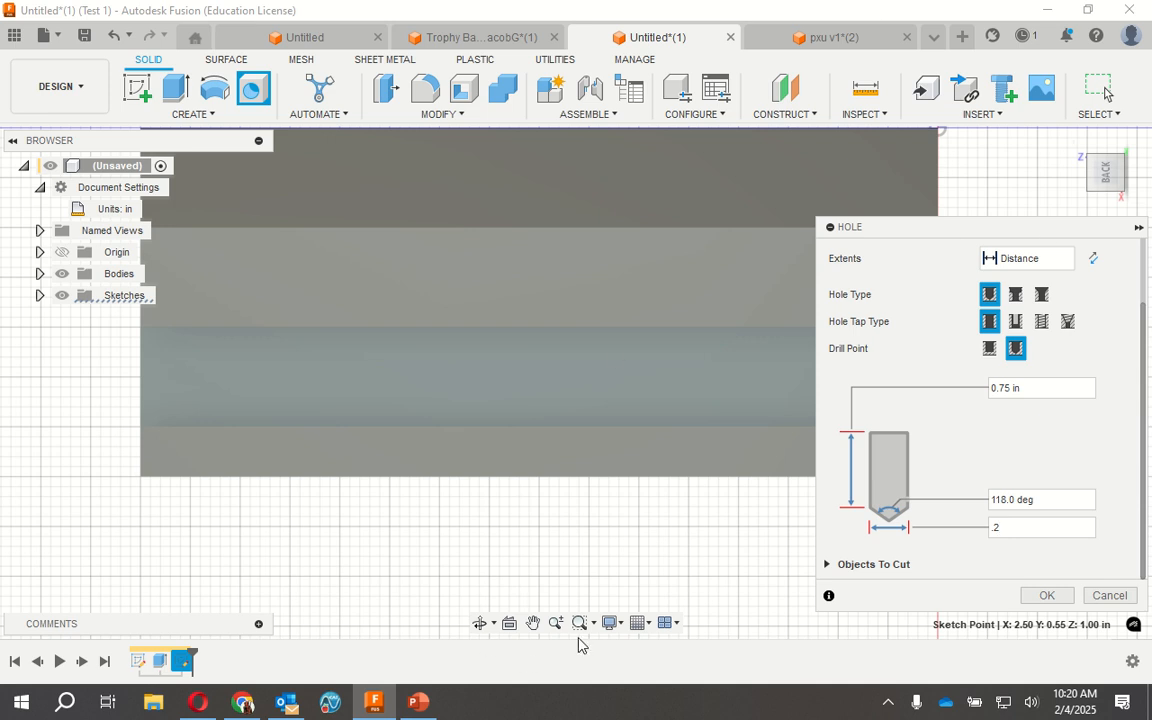
pyautogui.click(533, 623)
pyautogui.moveTo(654, 514); pyautogui.dragTo(398, 517)
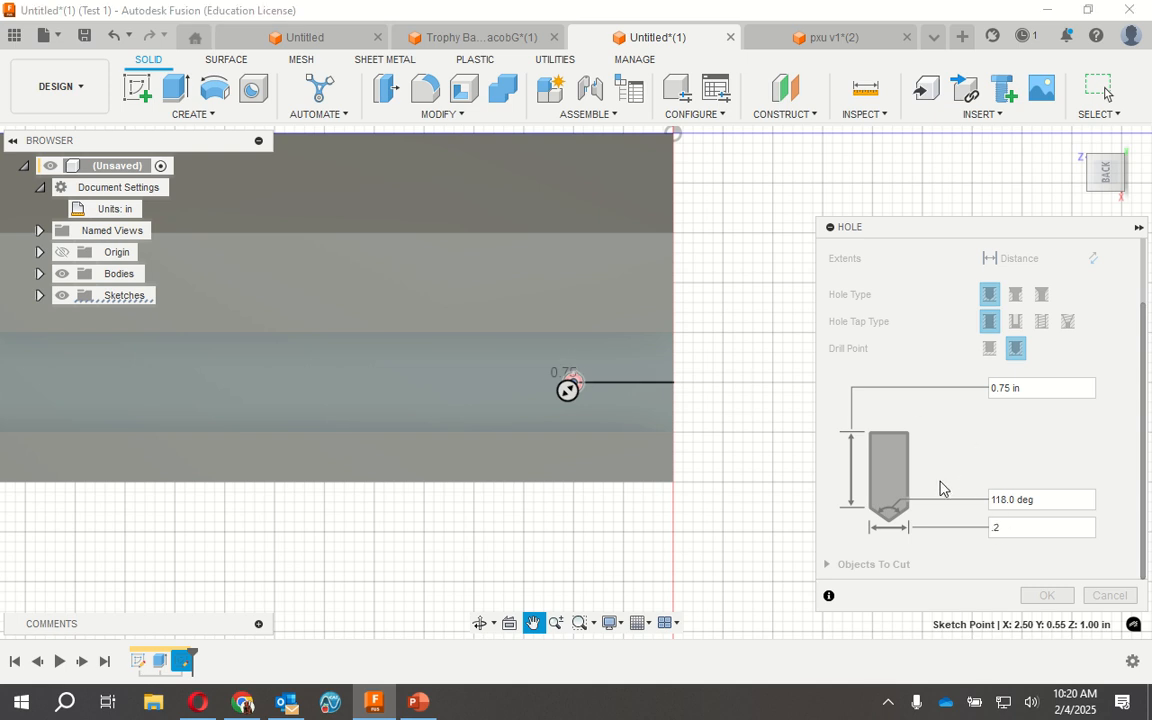
pyautogui.press('Escape')
pyautogui.click(1006, 530)
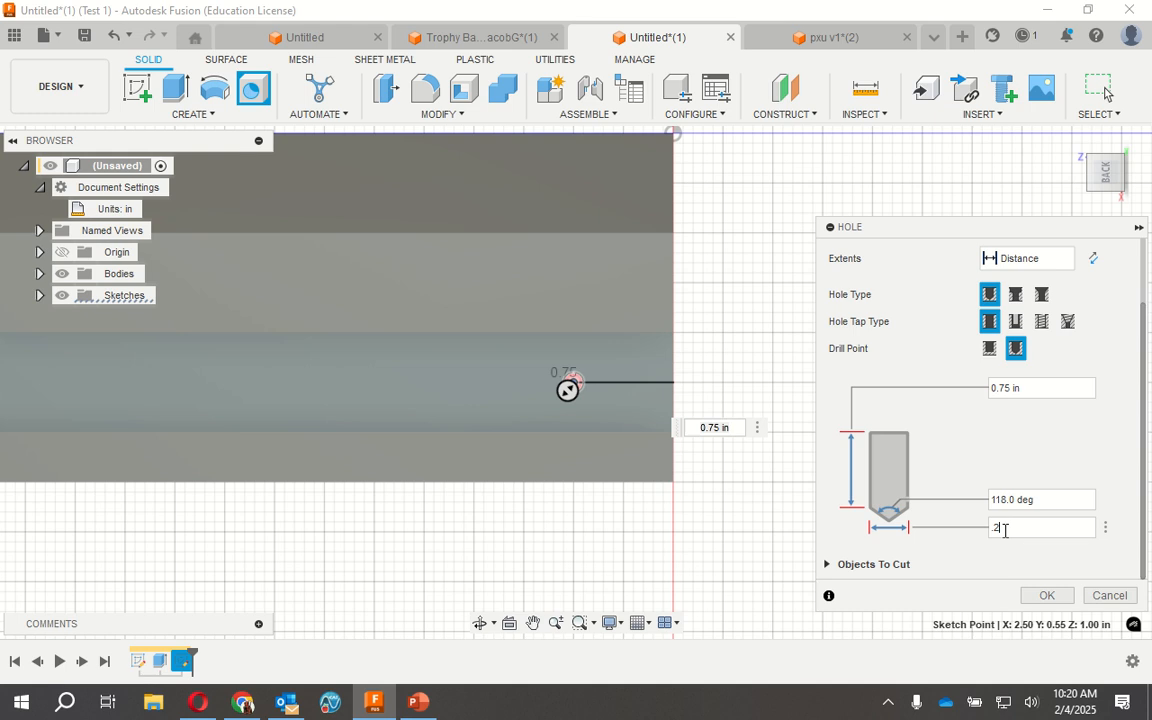
pyautogui.write('5')
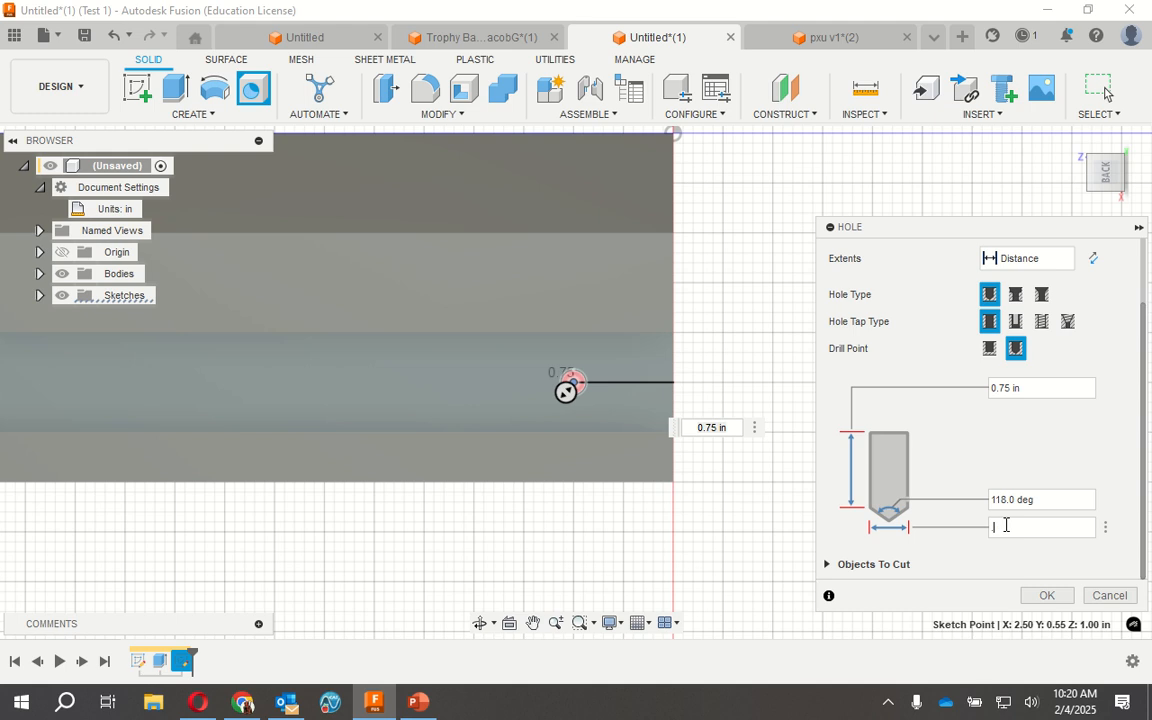
pyautogui.write('.4')
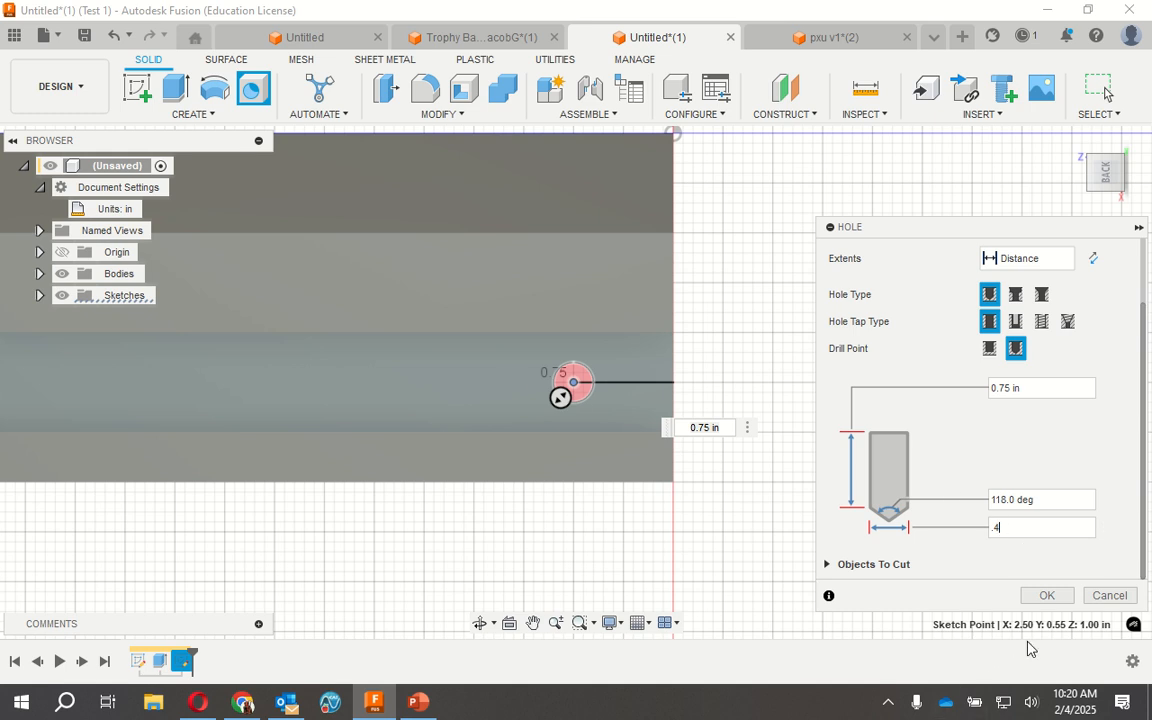
pyautogui.click(1062, 601)
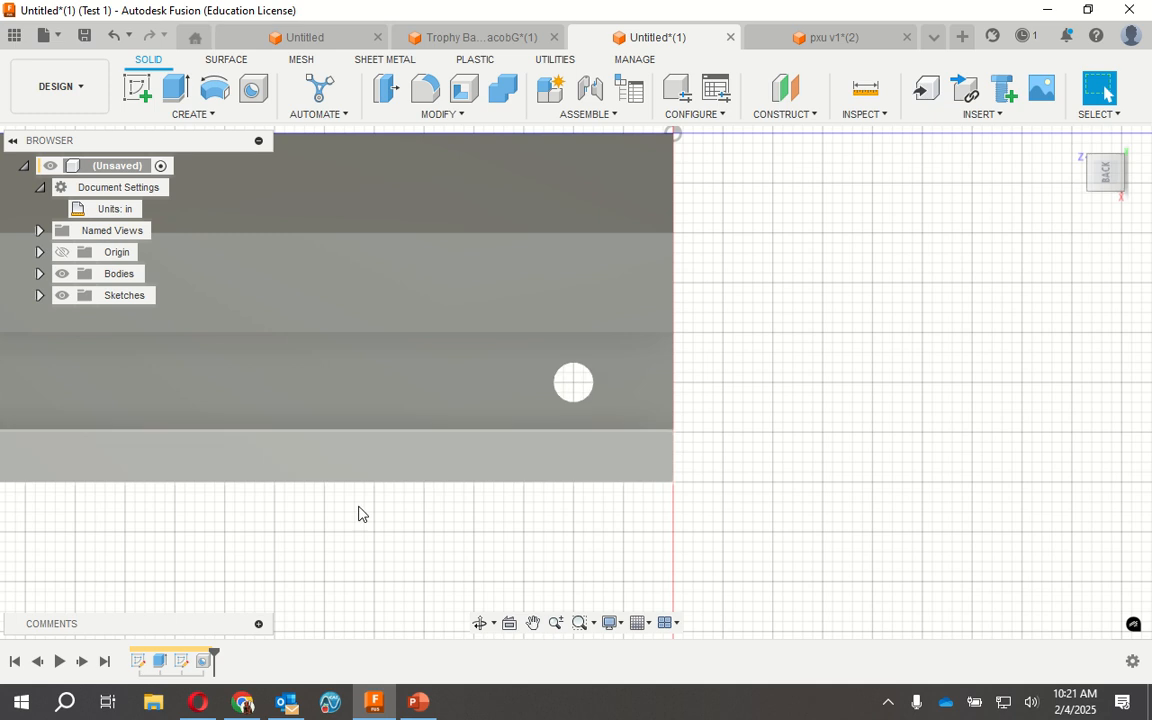
# Start another sketch on the groove floor face that contains the hole
pyautogui.click(533, 622)
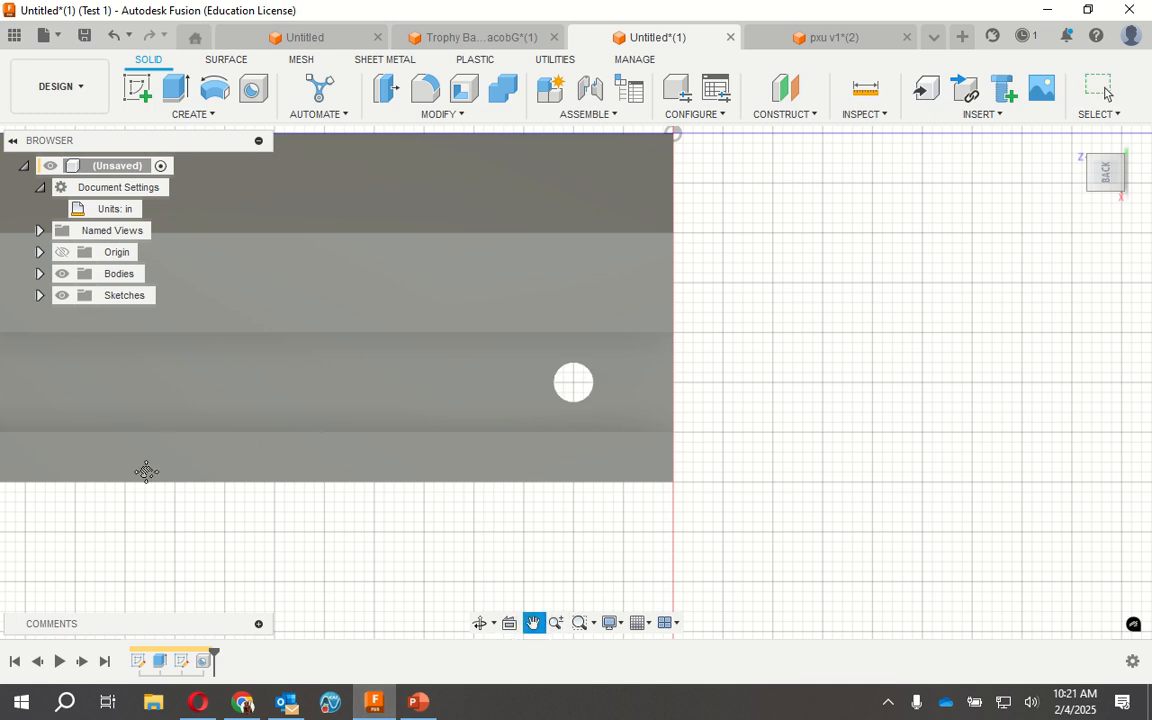
pyautogui.moveTo(141, 530); pyautogui.dragTo(565, 515)
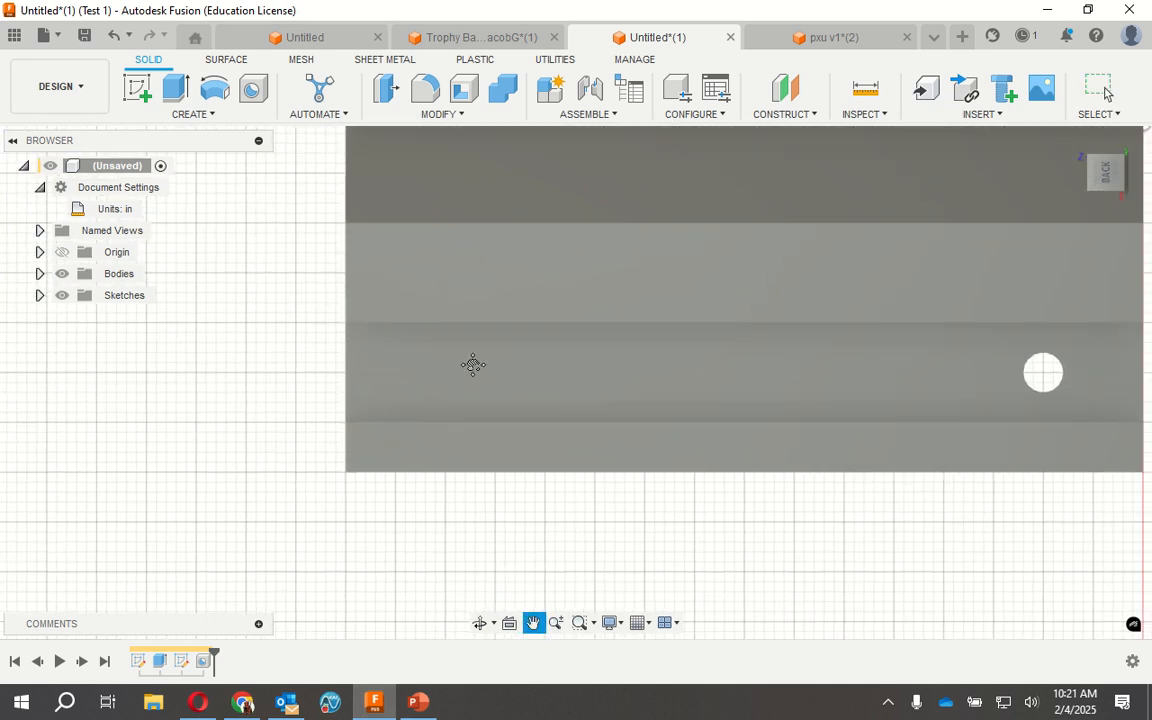
pyautogui.click(135, 90)
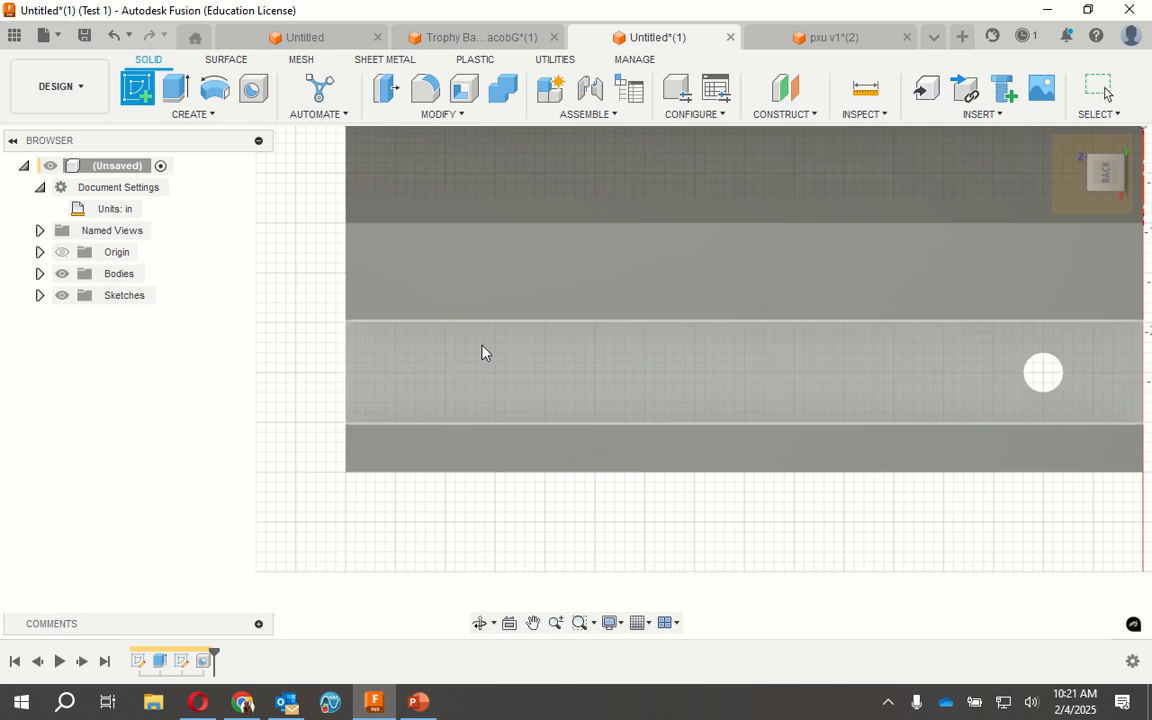
pyautogui.click(463, 365)
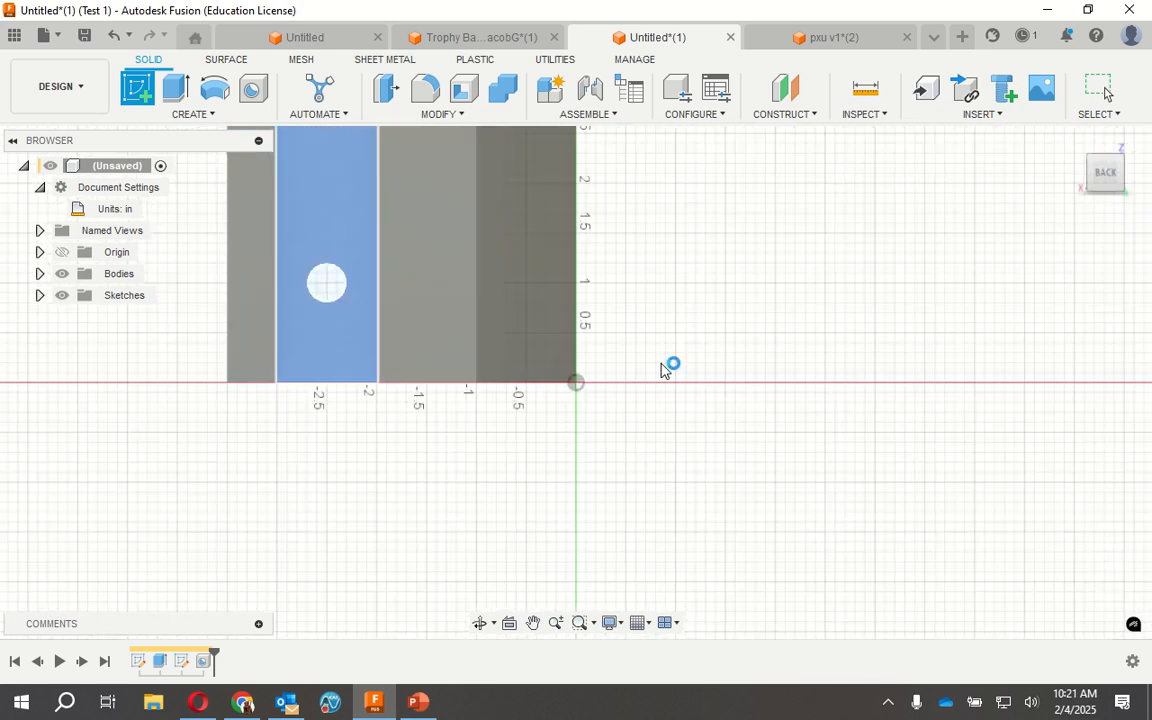
# Draw a 1 in line inward from the midpoint of the groove floor's short edge at the end opposite the hole
pyautogui.click(1122, 139)
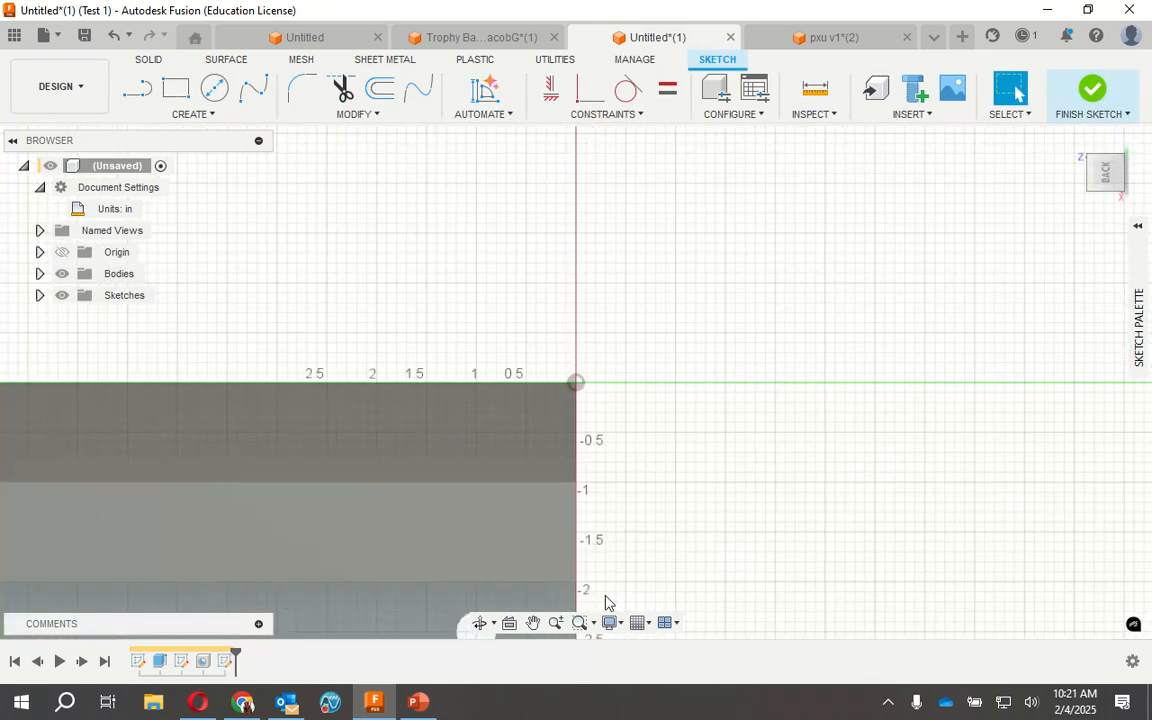
pyautogui.click(533, 622)
pyautogui.moveTo(244, 273); pyautogui.dragTo(707, 126)
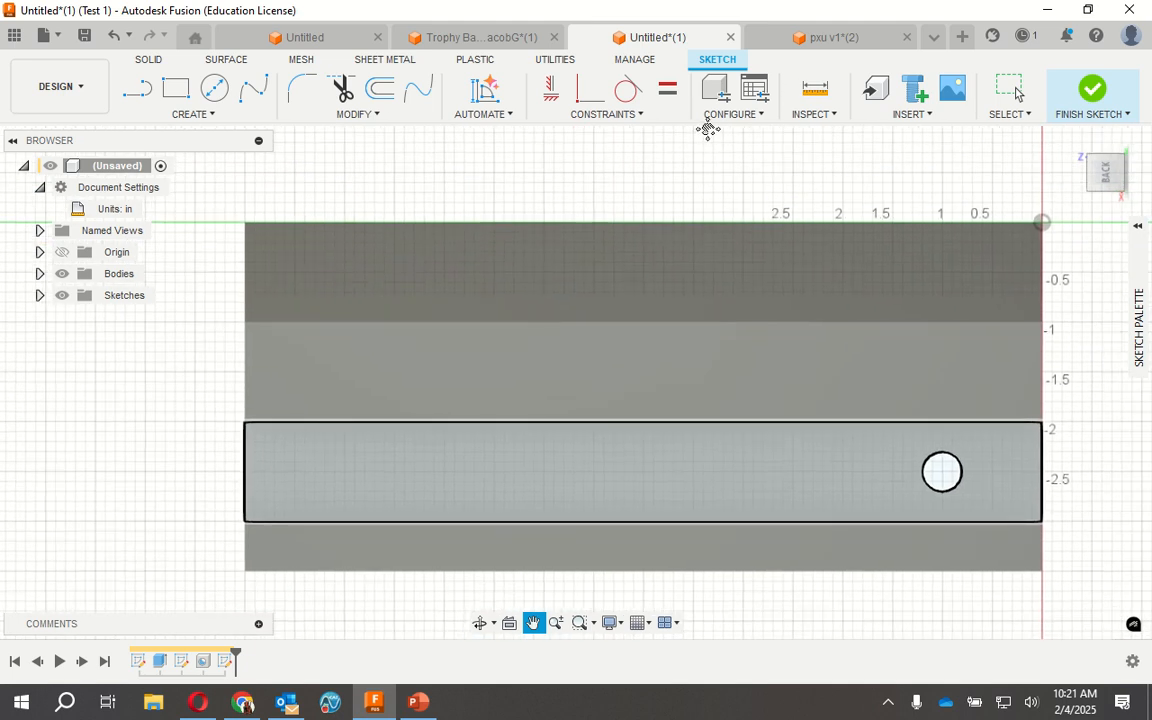
pyautogui.click(137, 88)
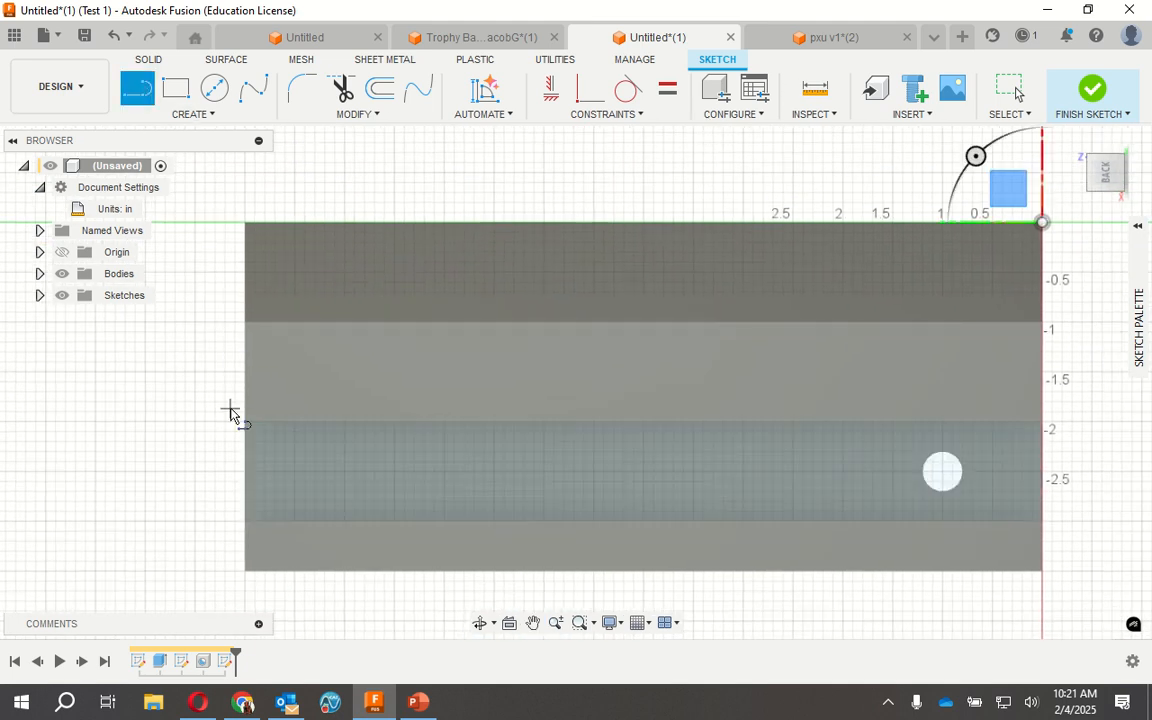
pyautogui.click(247, 481)
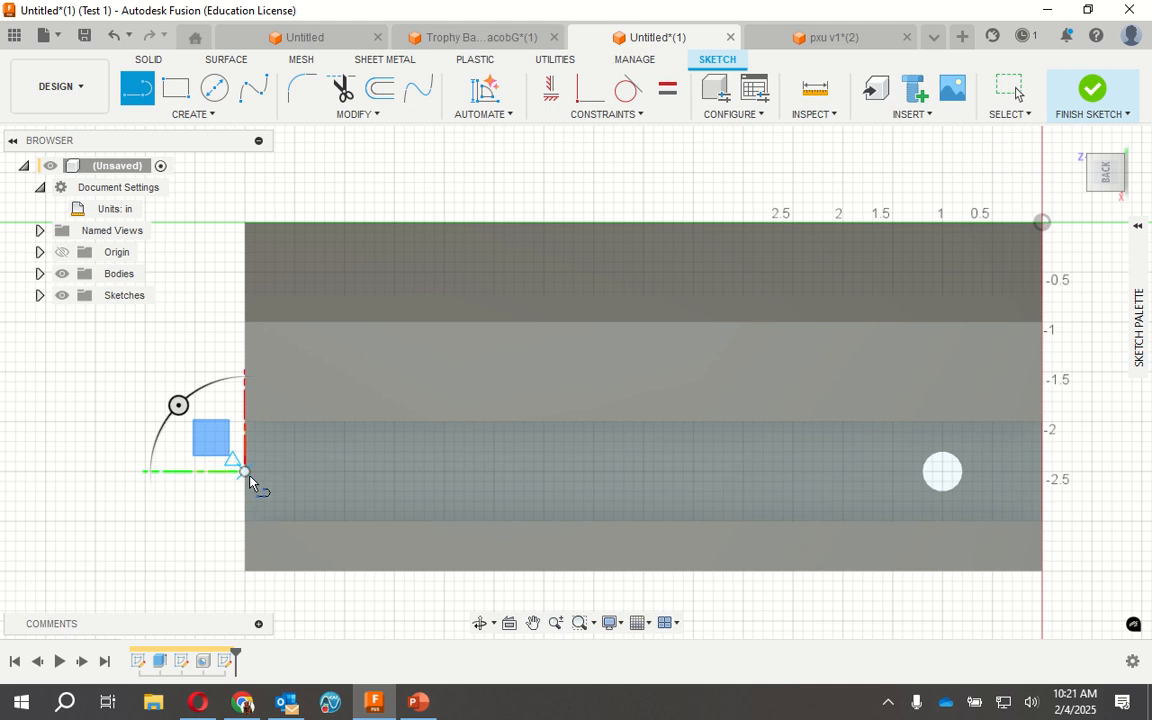
pyautogui.write('1')
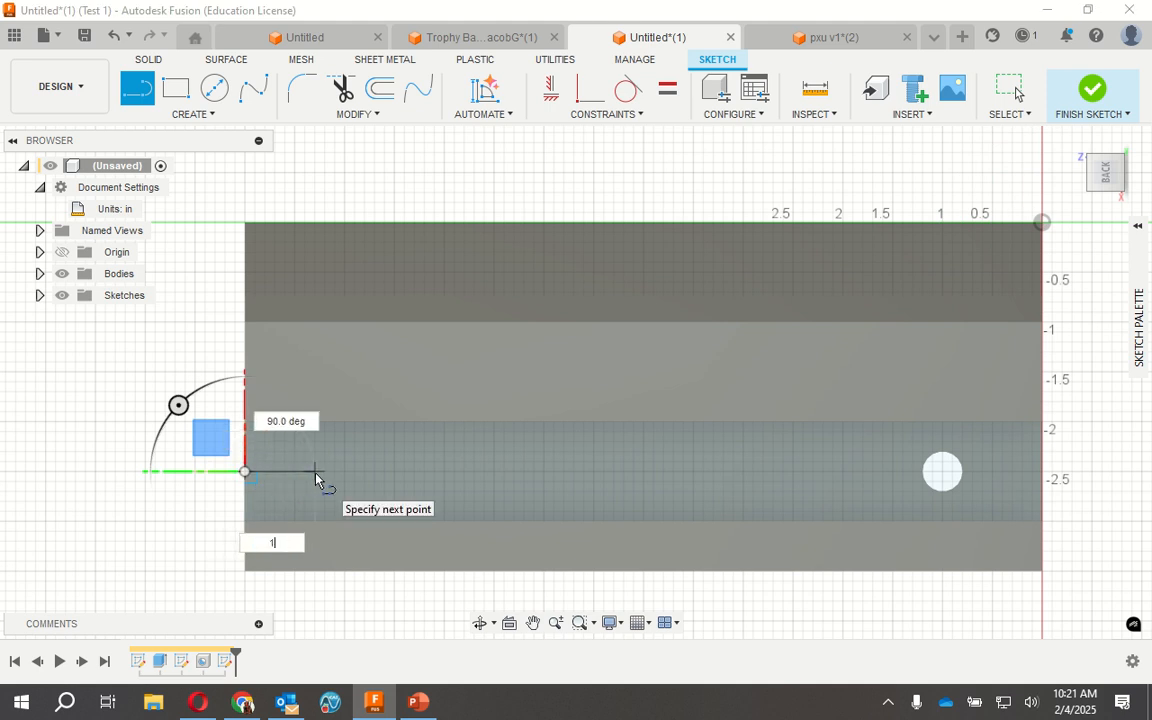
pyautogui.press('Return')
pyautogui.press('Escape')
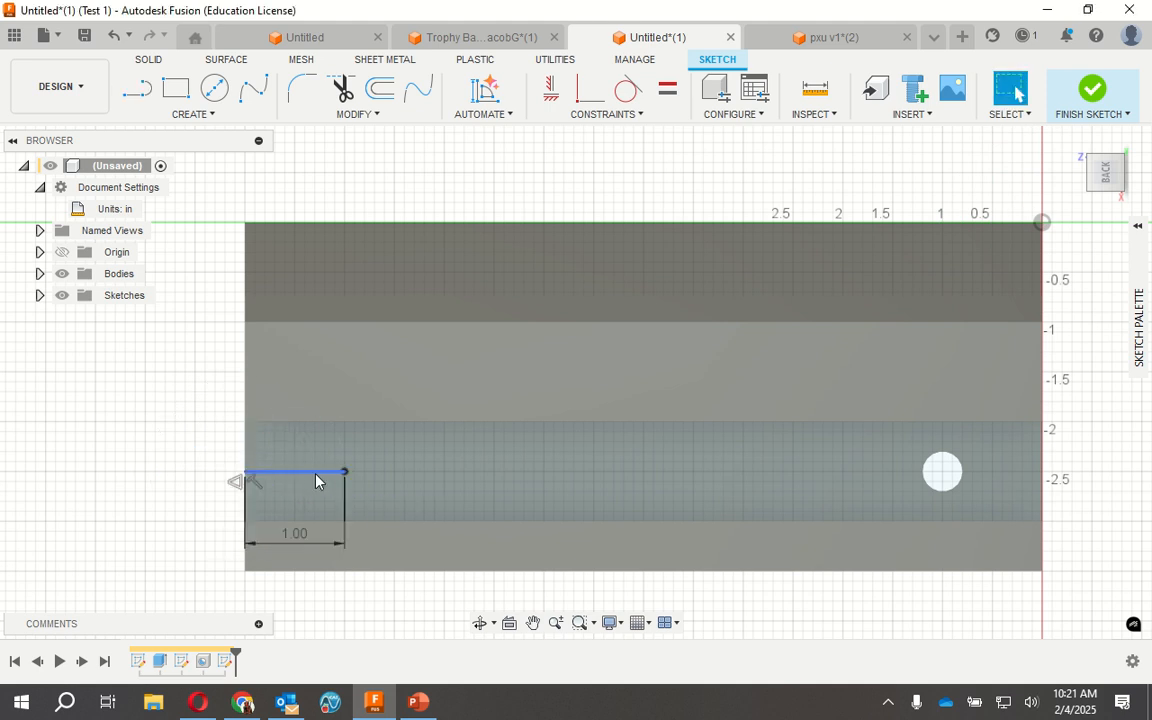
# Create a second hole, 0.75 in deep and 0.40 in in diameter, at the inner end of the new line
pyautogui.rightClick(346, 478)
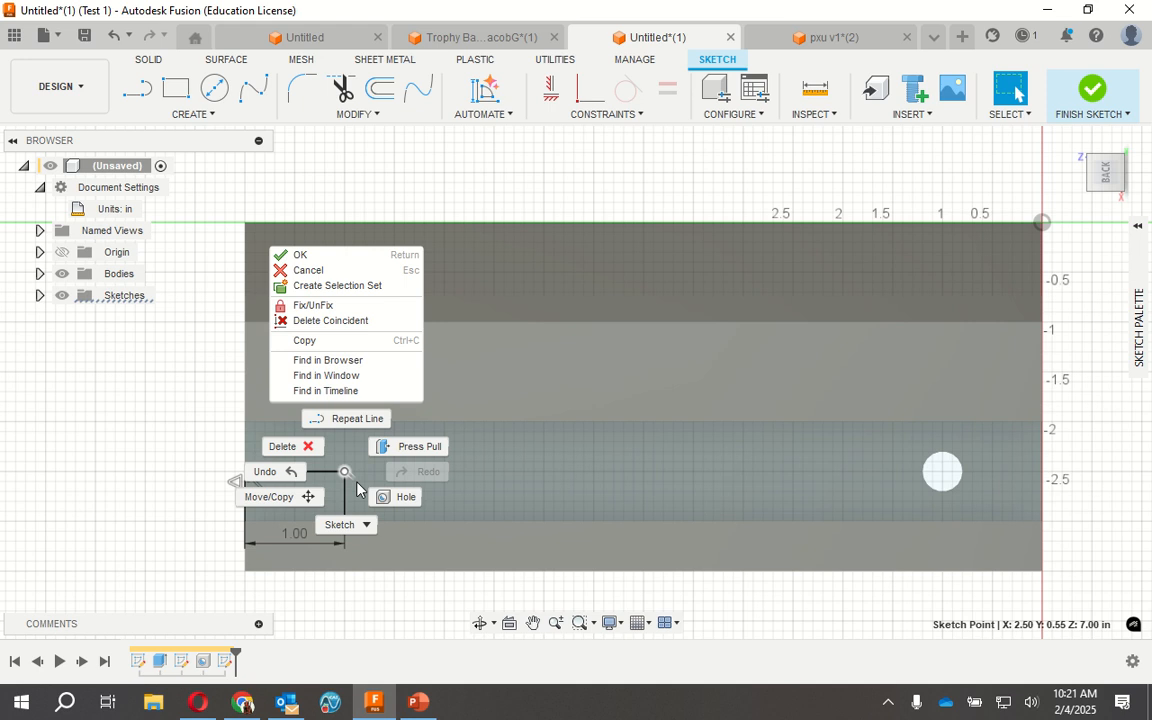
pyautogui.click(404, 499)
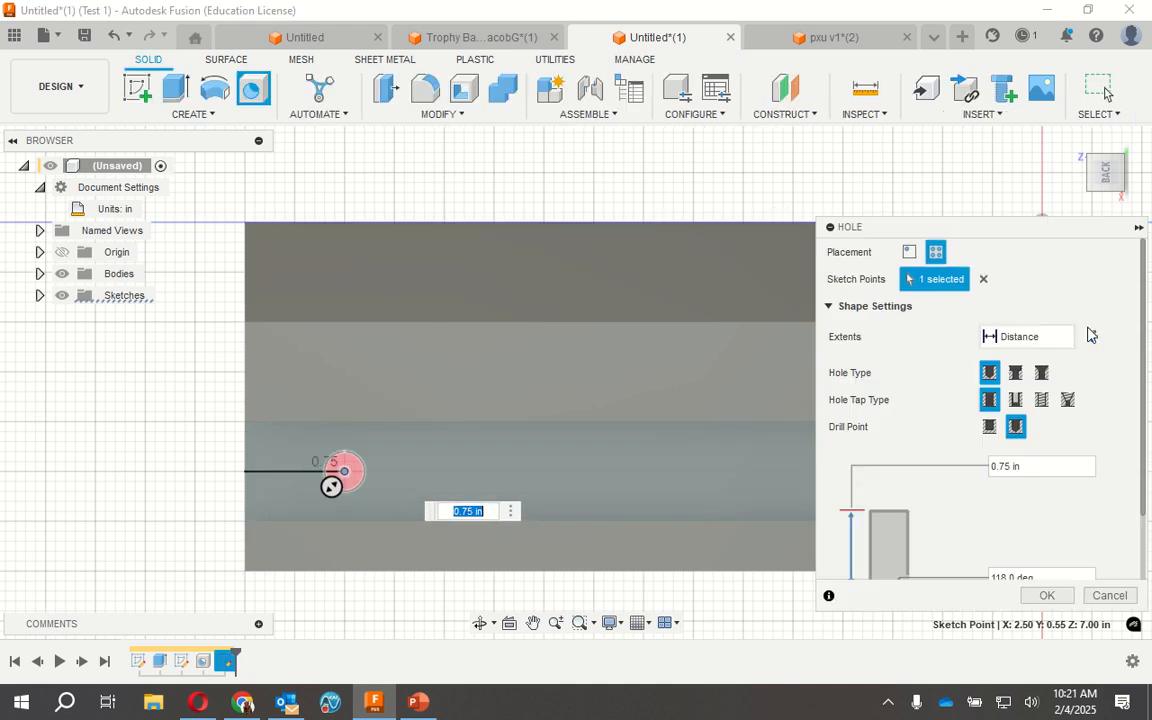
pyautogui.scroll(-3, 1050, 427)
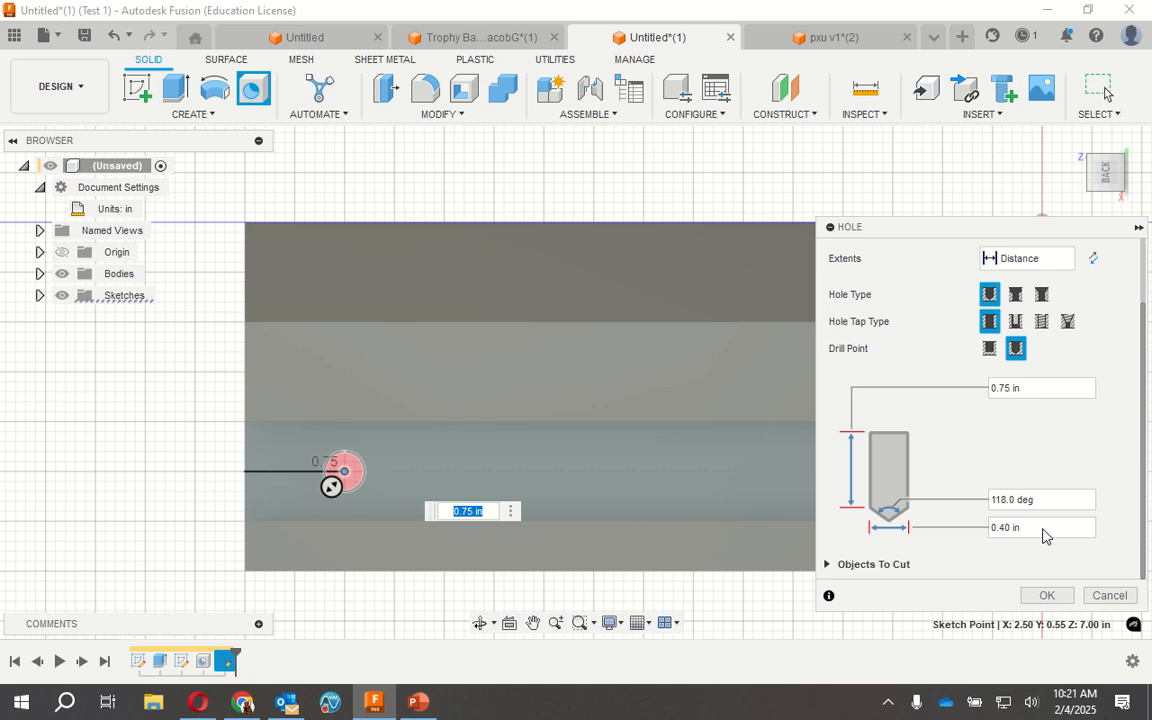
pyautogui.click(1046, 596)
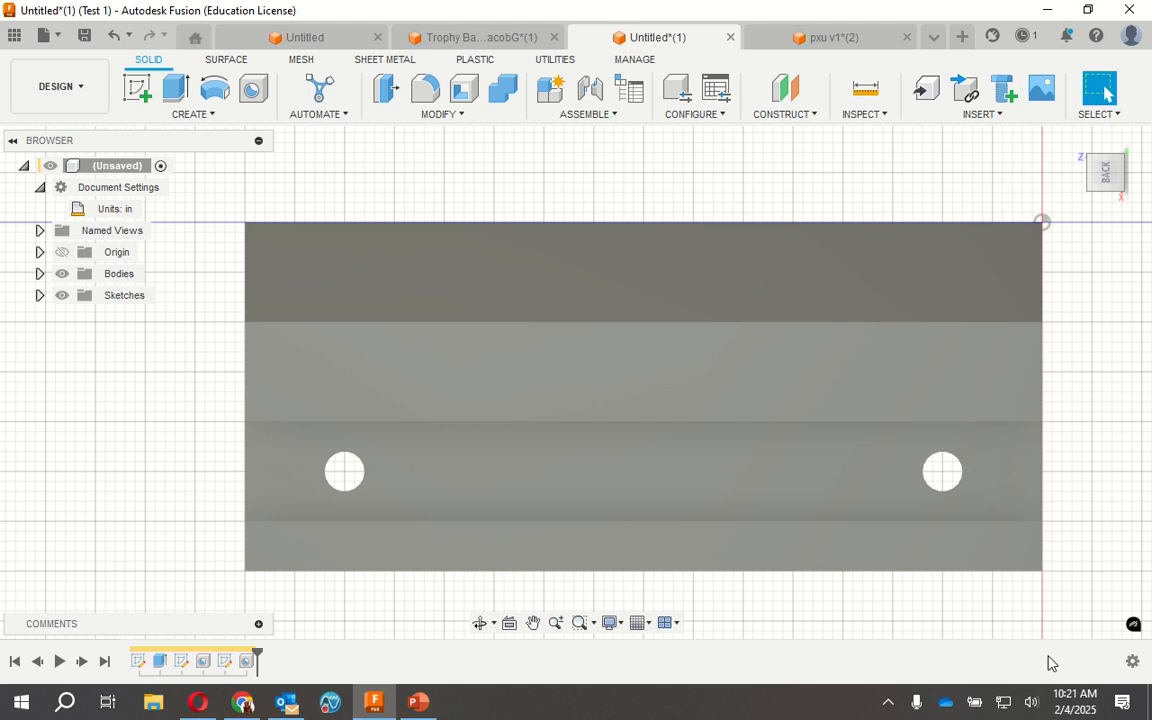
# Start a new sketch on the sloped face along the block's long side
pyautogui.moveTo(571, 5)
pyautogui.click(1125, 141)
pyautogui.click(1129, 146)
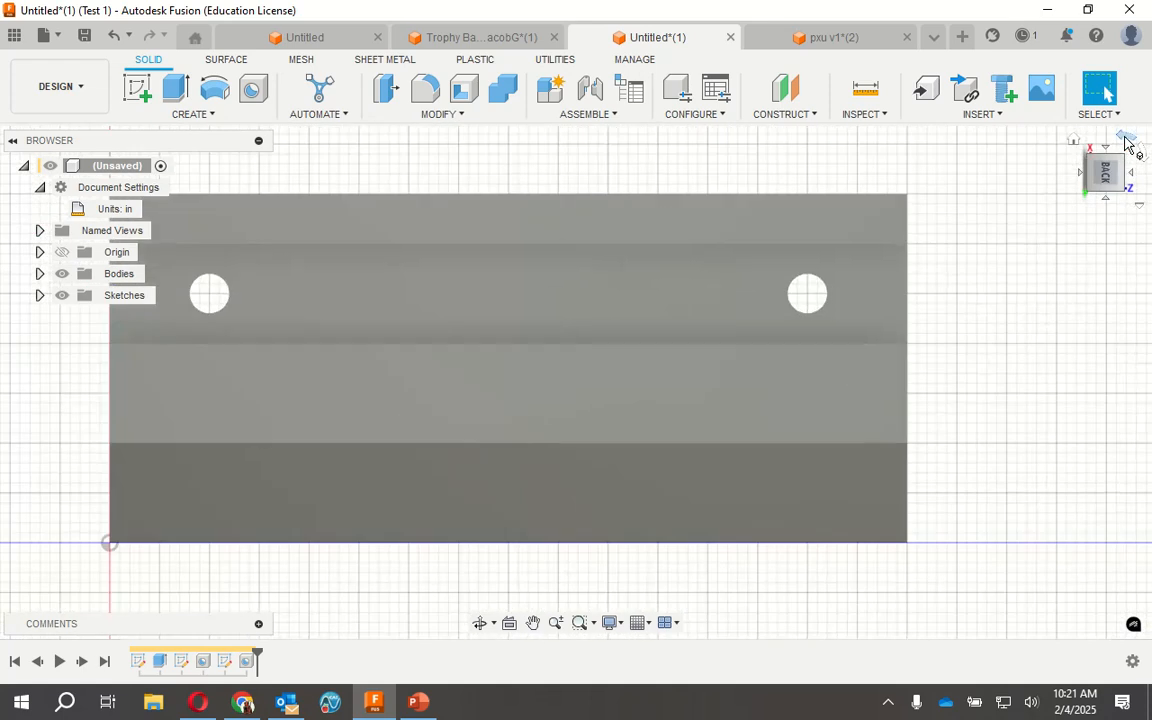
pyautogui.click(1110, 196)
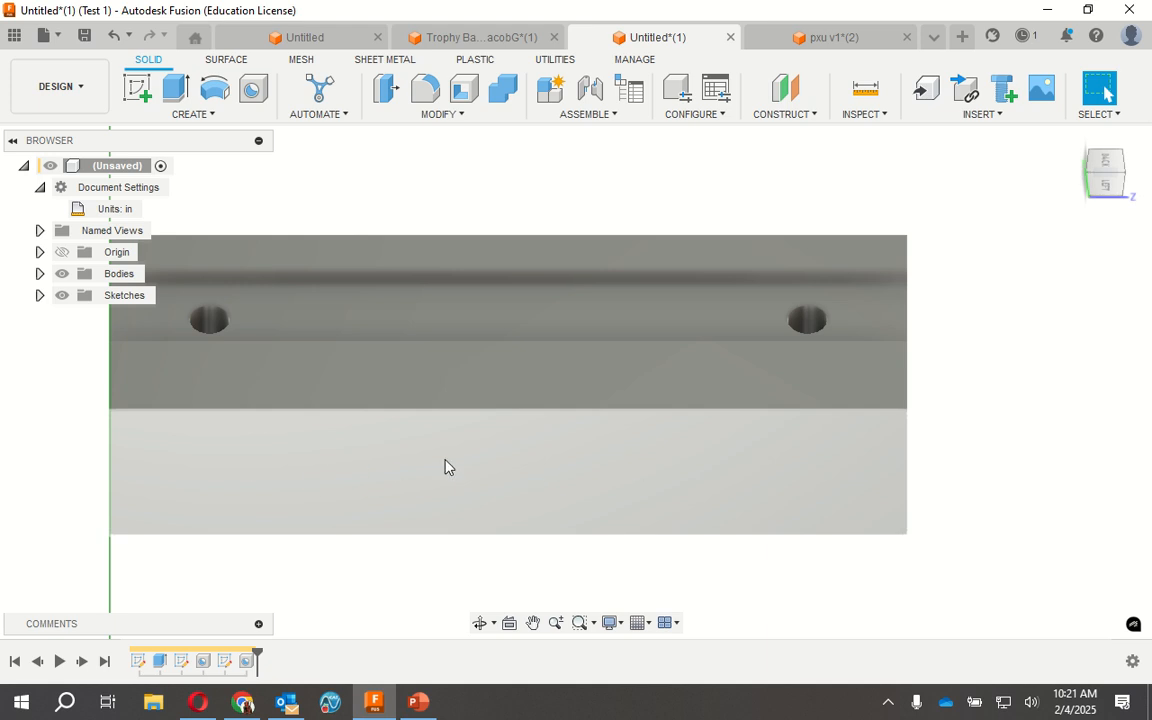
pyautogui.click(137, 90)
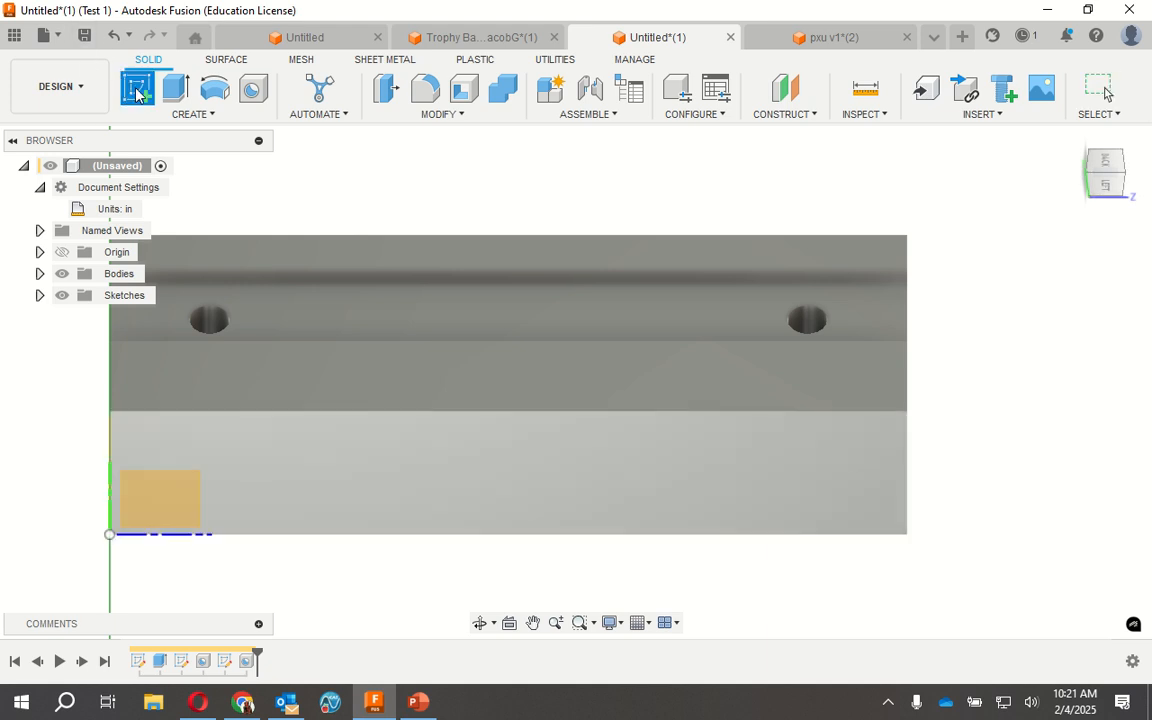
pyautogui.click(330, 500)
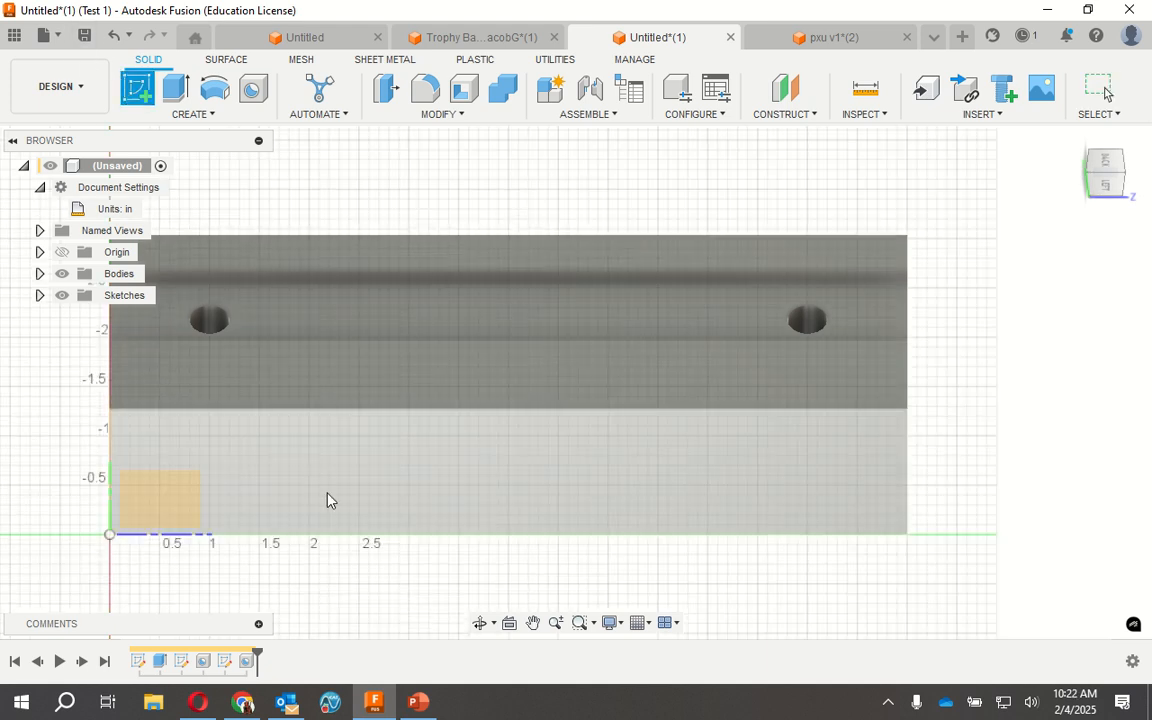
pyautogui.click(400, 470)
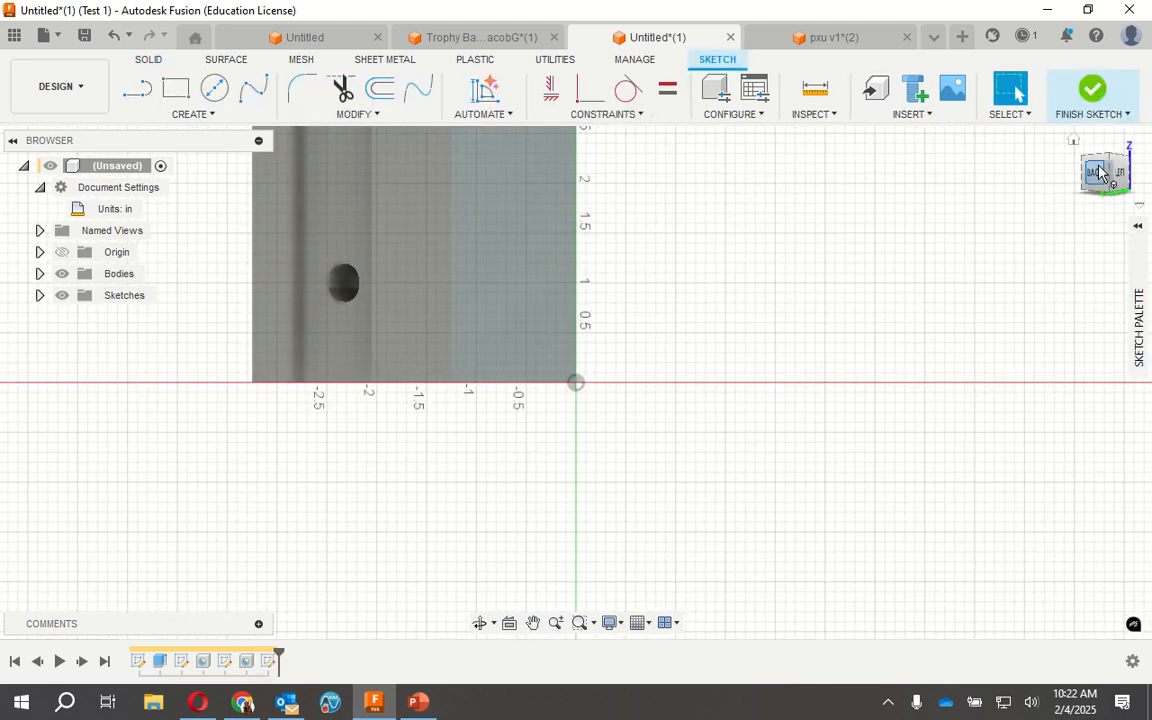
# Place a sketch text frame overlapping the sloped face's lower edge near the origin corner, reading "Team Pacho"
pyautogui.click(205, 114)
pyautogui.click(197, 315)
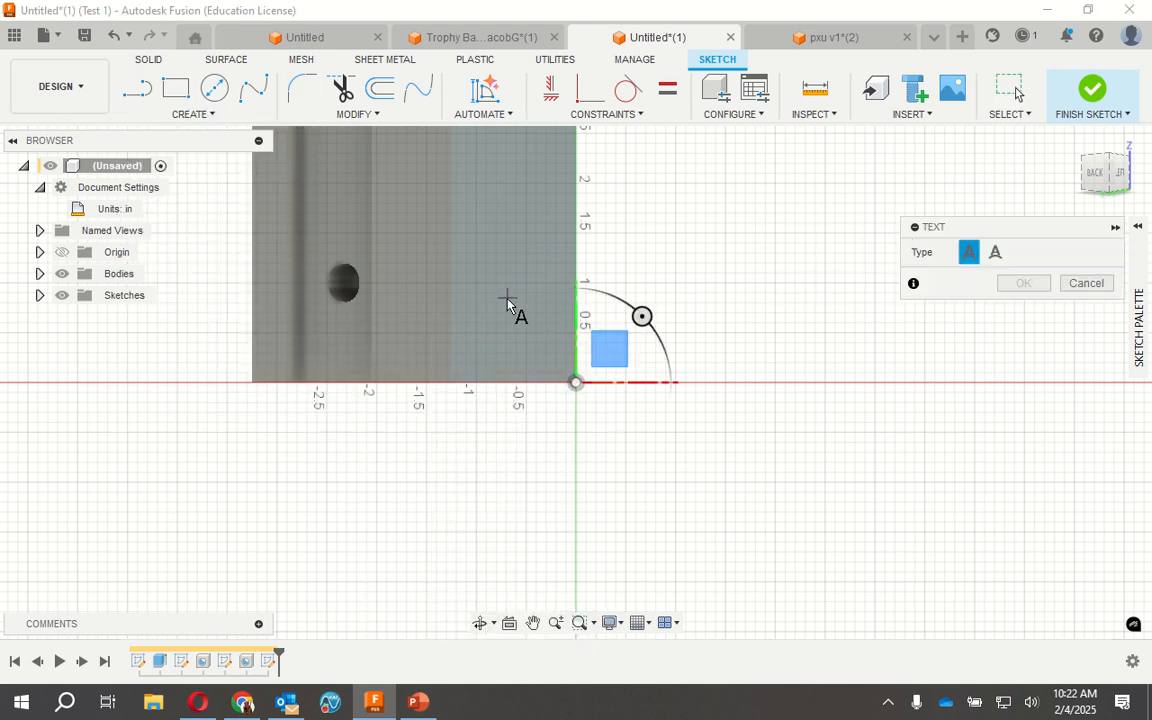
pyautogui.click(474, 247)
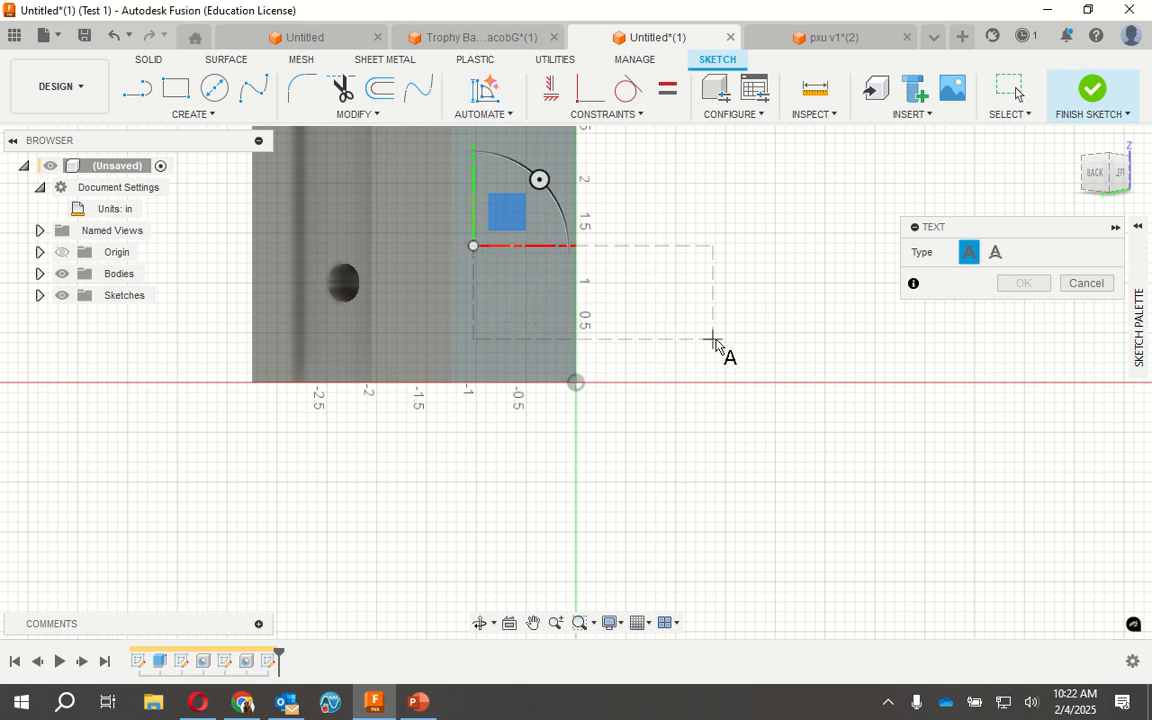
pyautogui.click(758, 308)
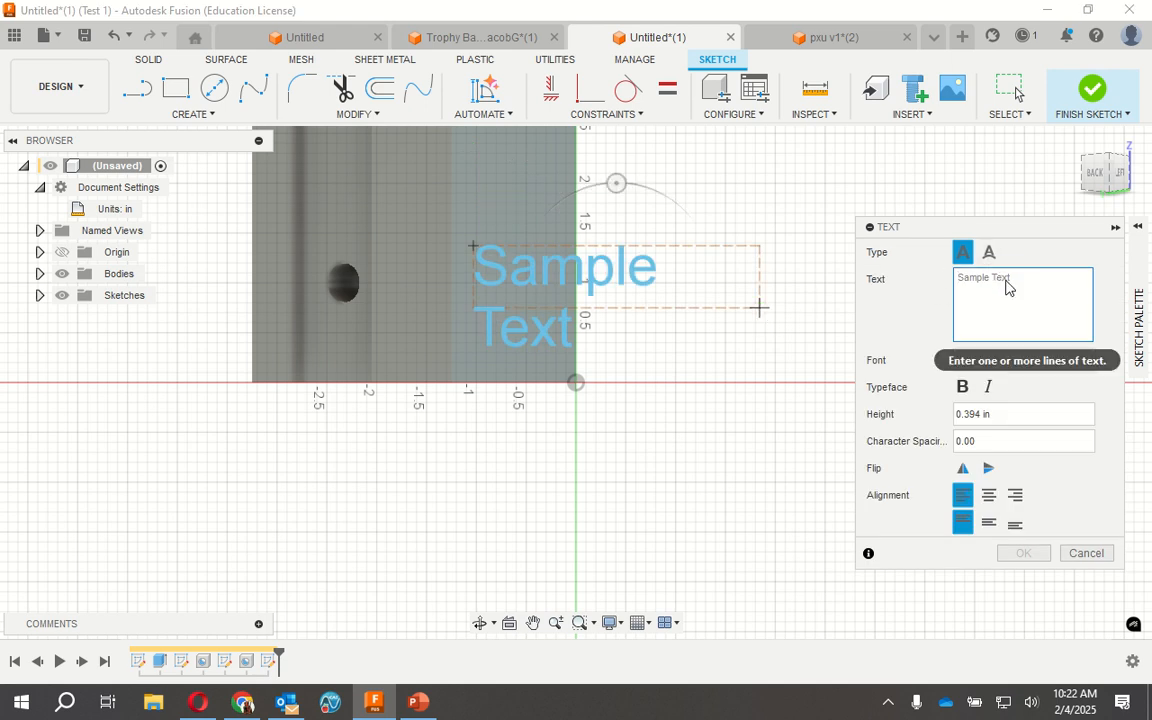
pyautogui.write('Team Pacho')
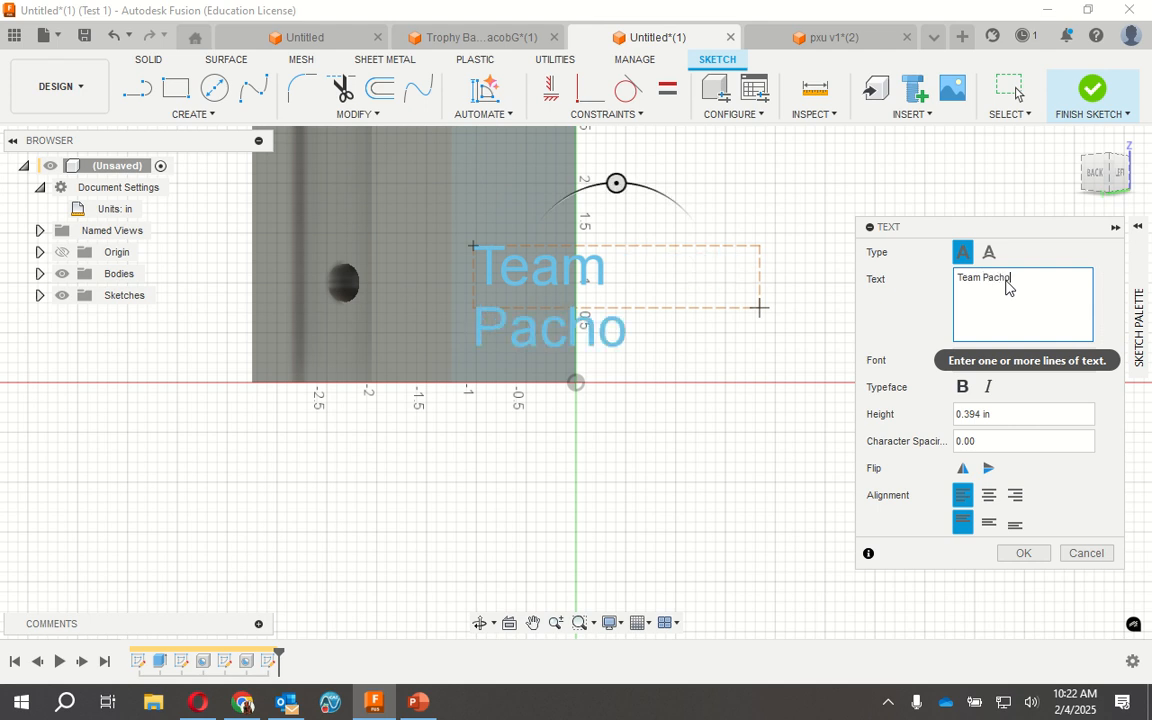
# Set the text height to 0.2 in, centre it horizontally and vertically in its frame, and create it
pyautogui.click(992, 413)
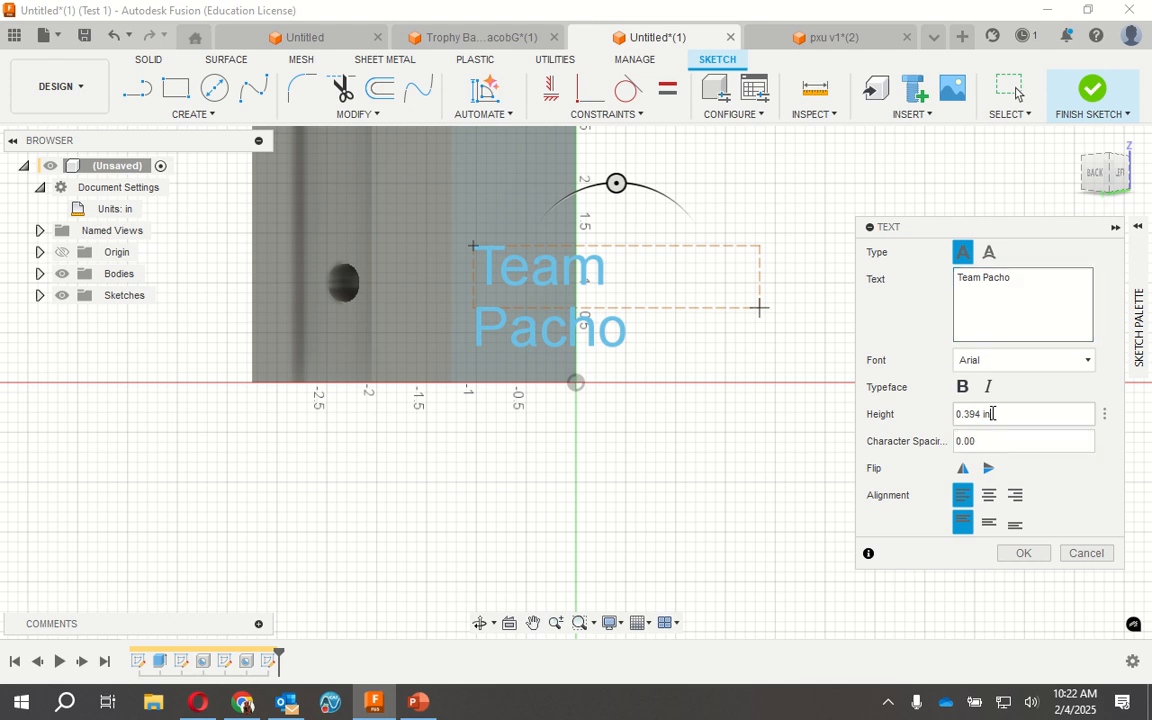
pyautogui.write('.2')
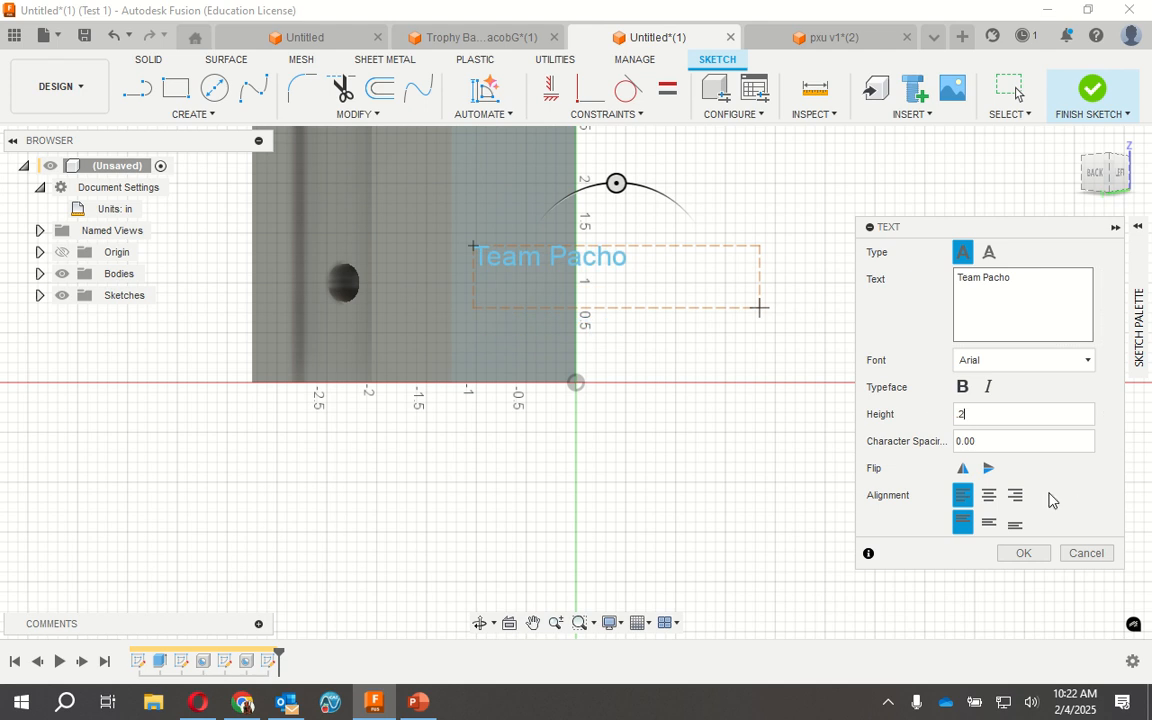
pyautogui.click(988, 496)
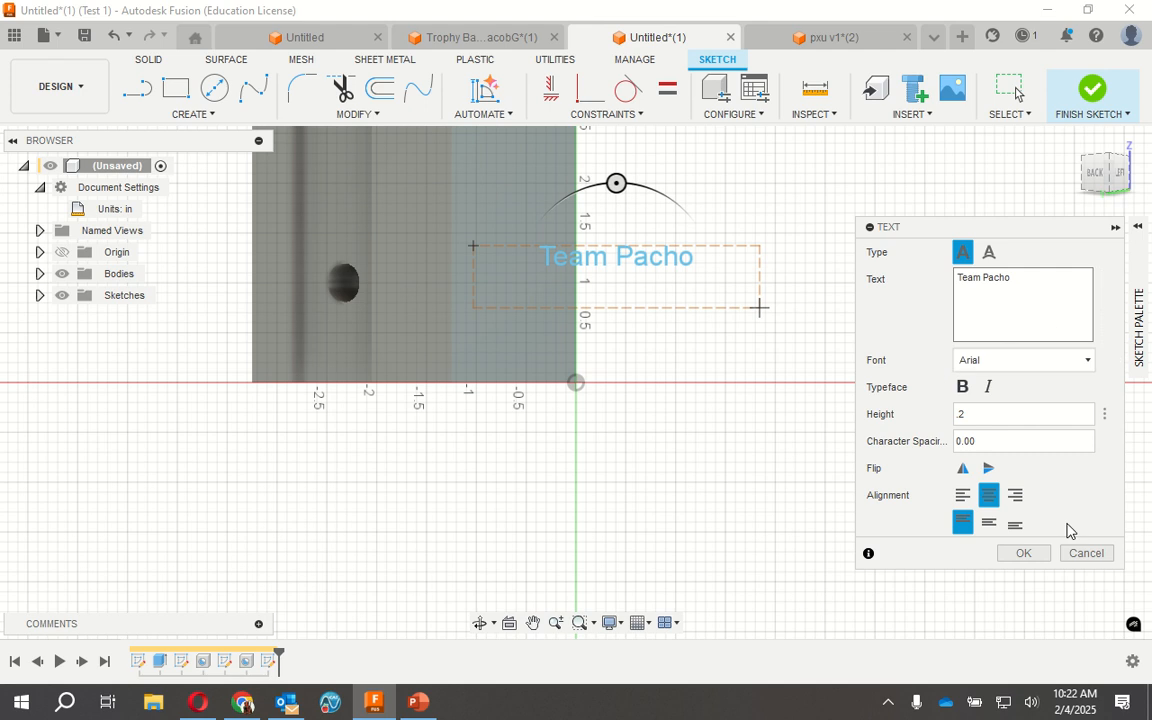
pyautogui.click(988, 525)
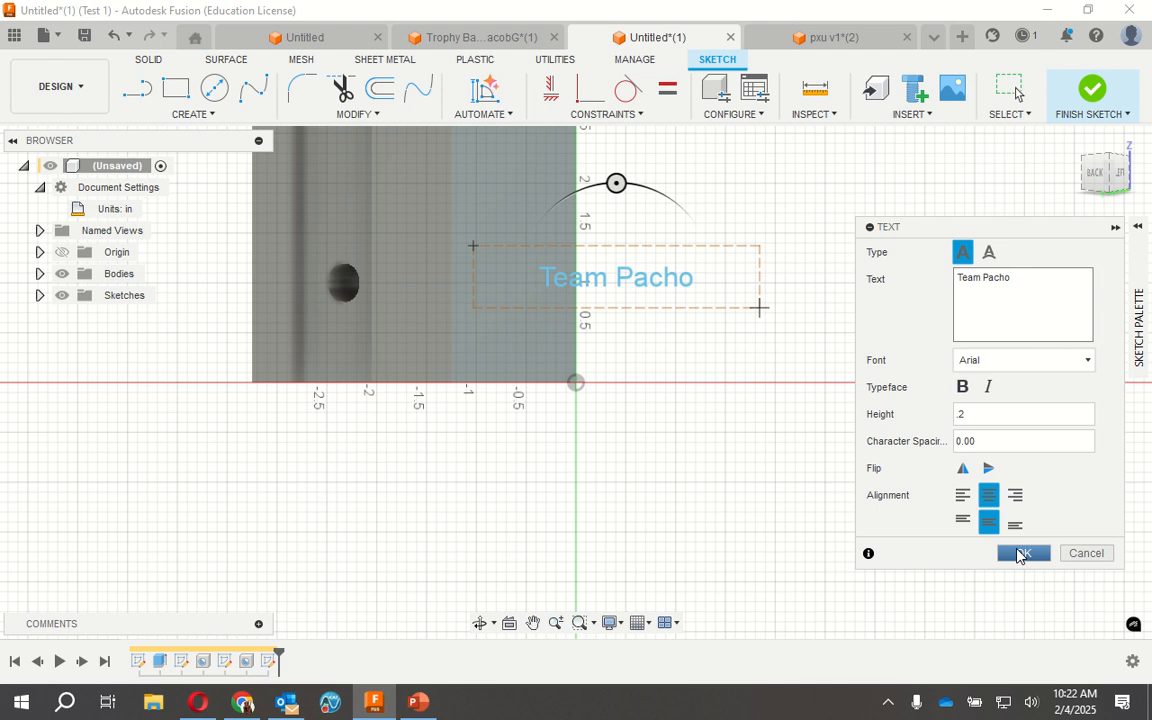
pyautogui.click(1019, 554)
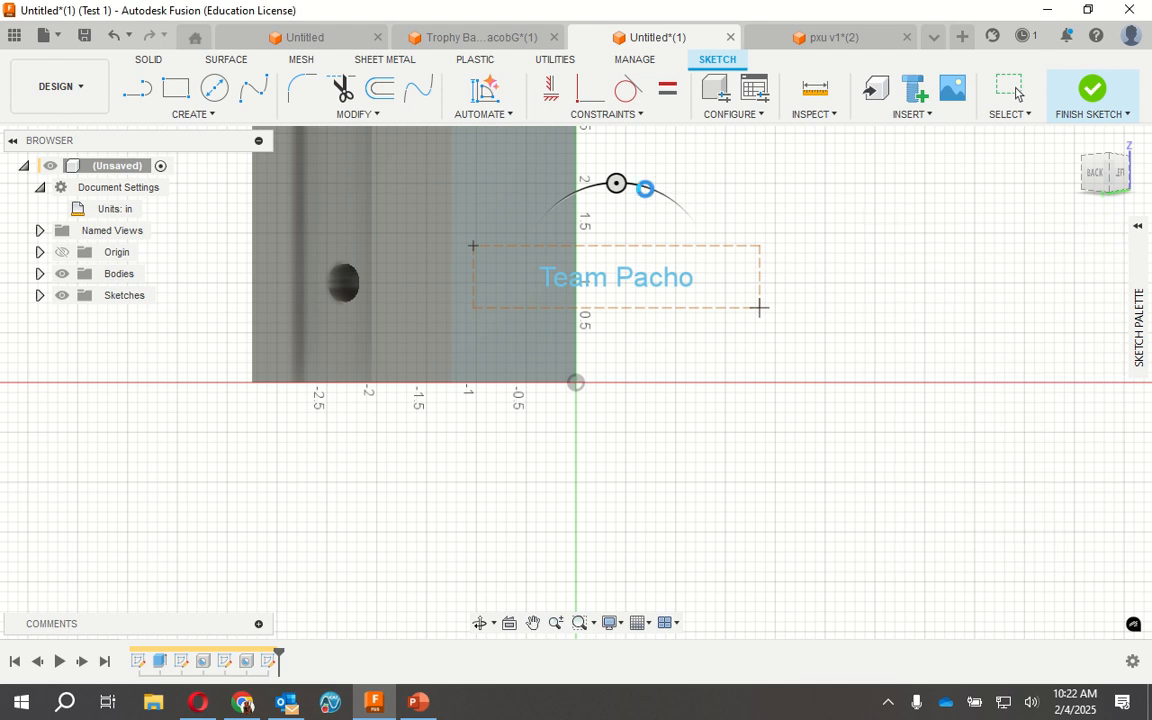
# Rotate the text 90 degrees to run along the block's length and move it fully onto the sloped face near the origin end
pyautogui.click(607, 273)
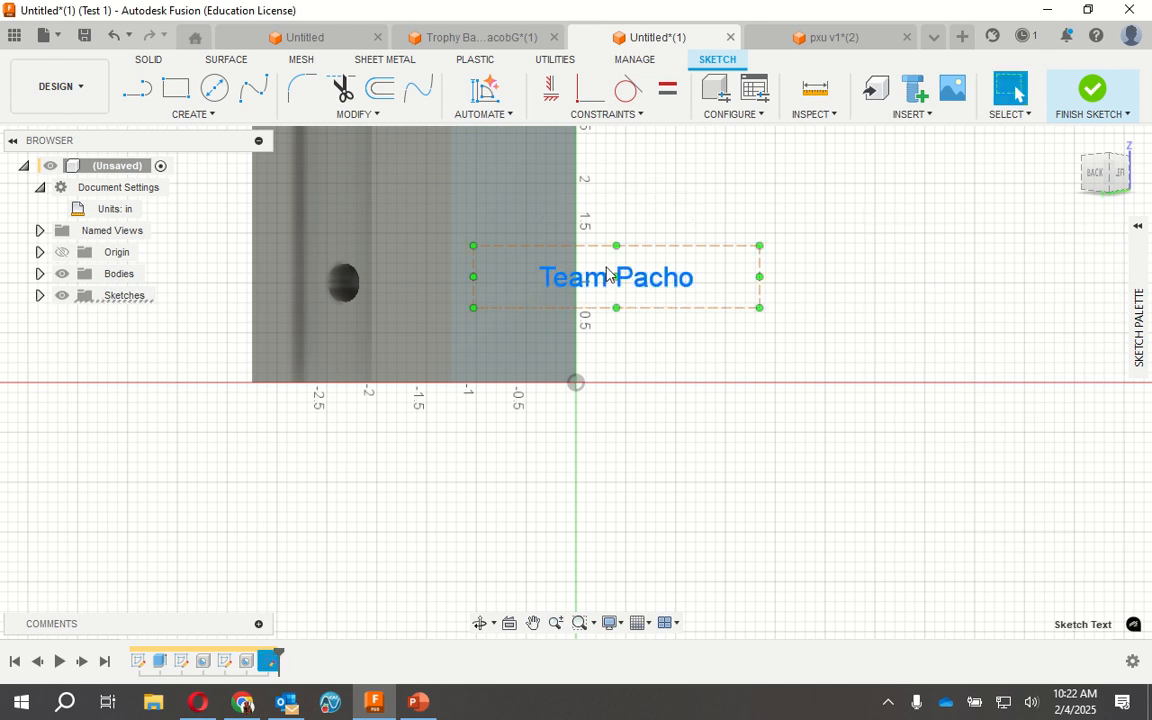
pyautogui.rightClick(683, 283)
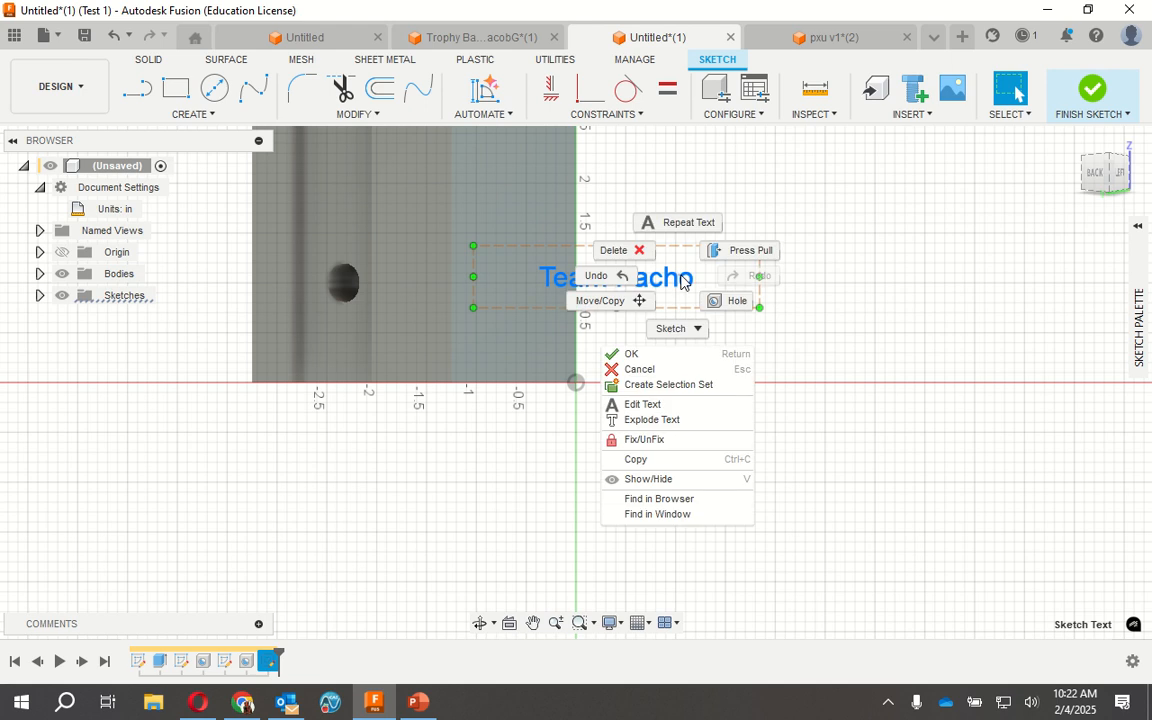
pyautogui.click(639, 302)
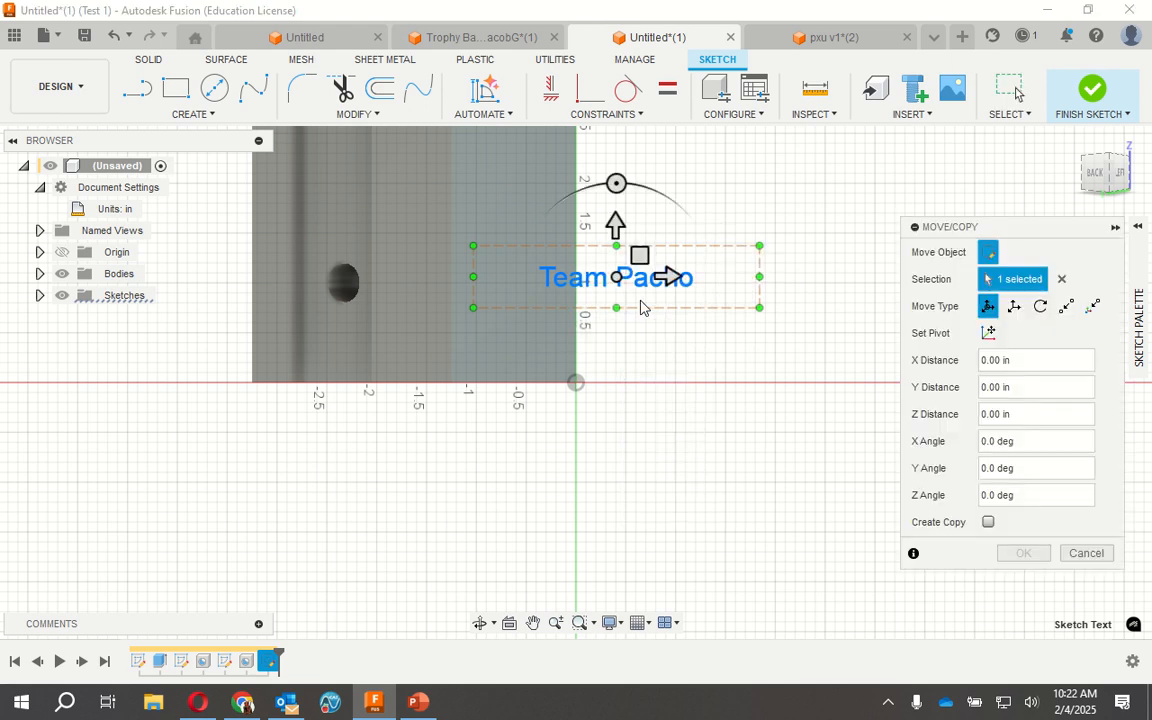
pyautogui.moveTo(616, 183); pyautogui.dragTo(566, 280)
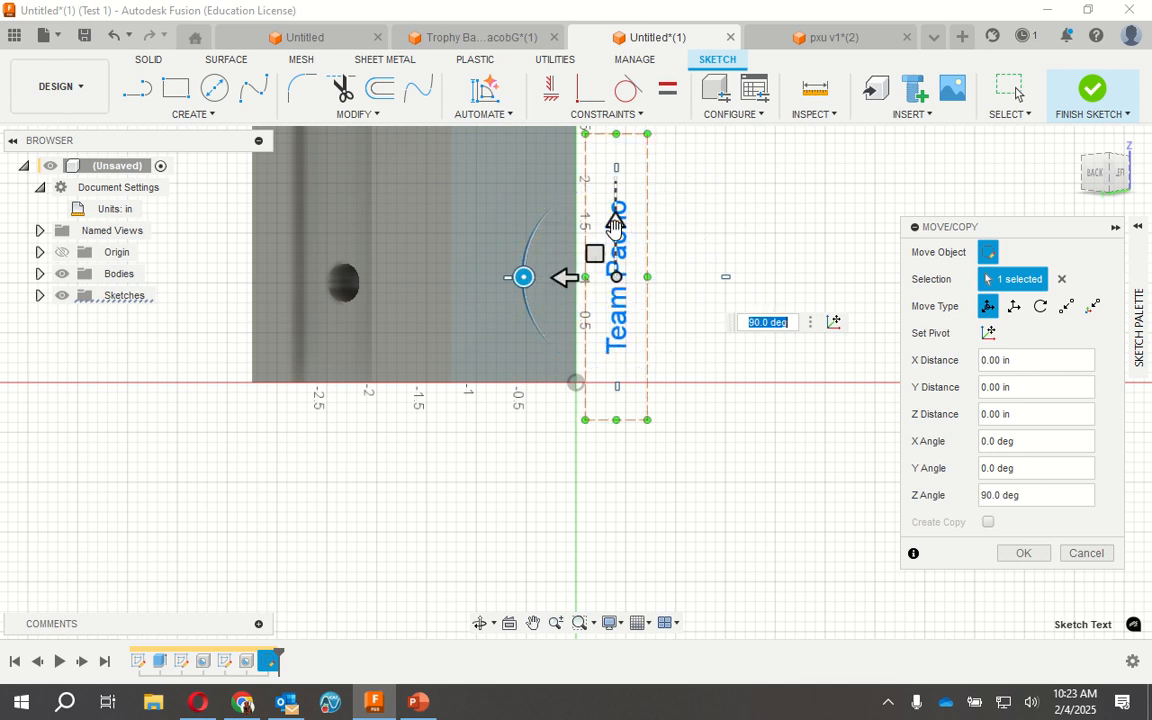
pyautogui.moveTo(616, 222); pyautogui.dragTo(497, 191)
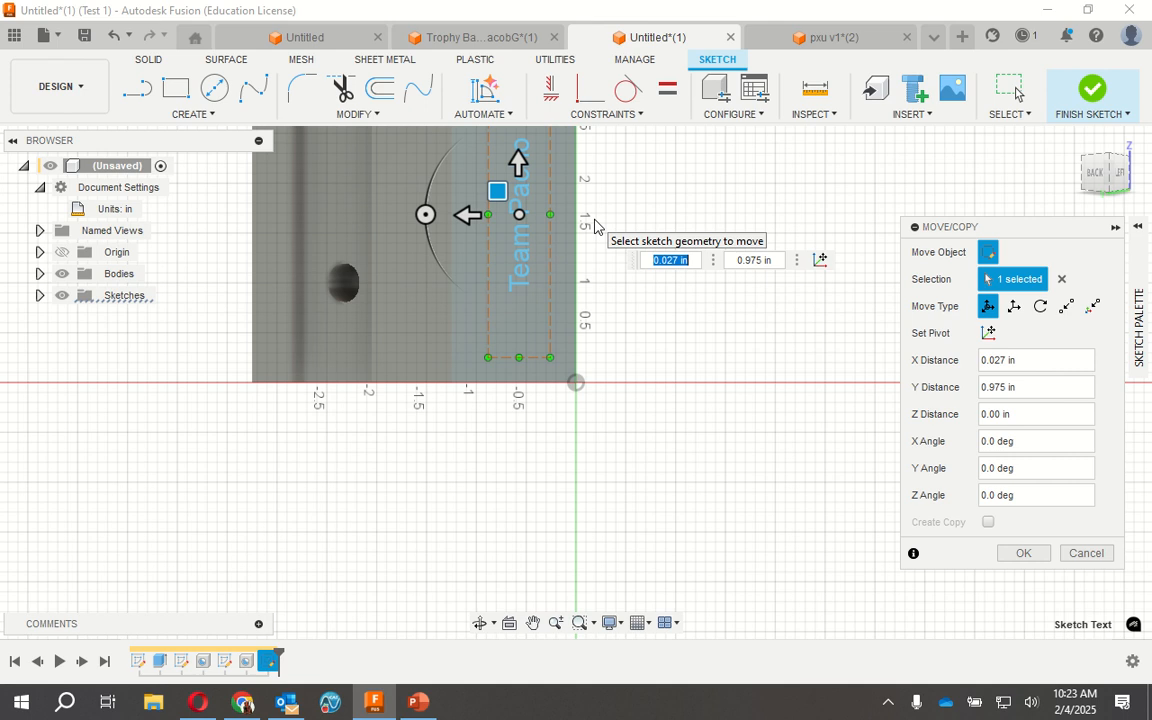
pyautogui.press('Return')
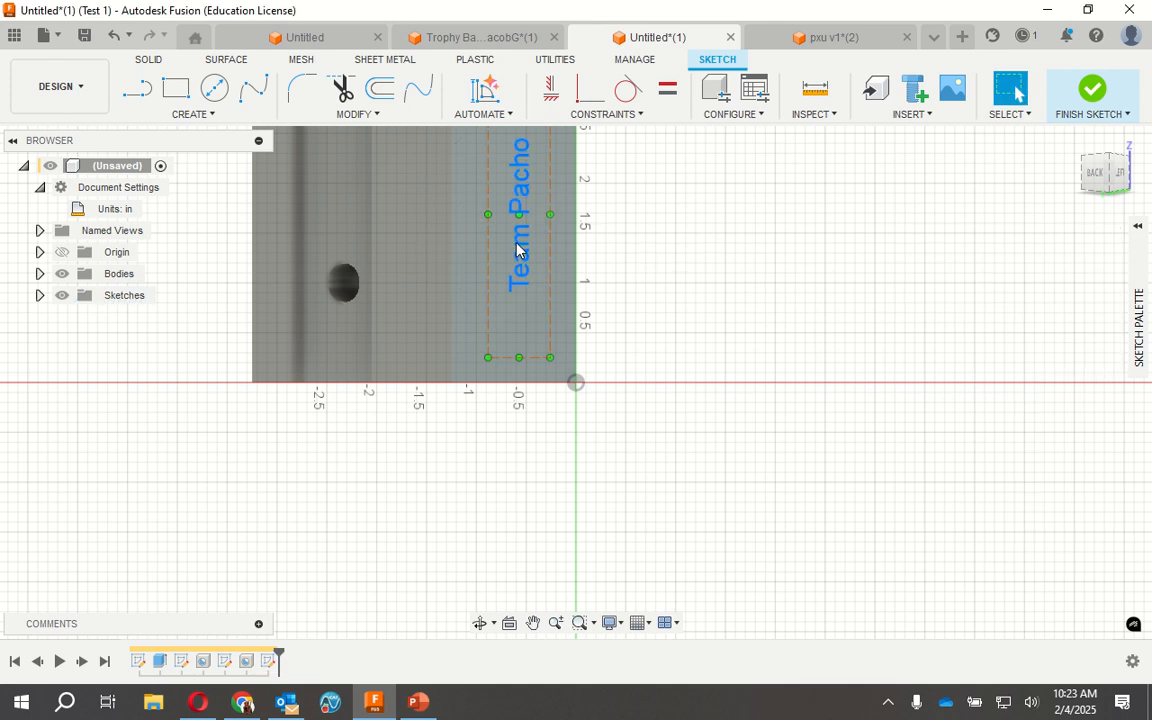
# Engrave the text into the sloped face with a cut extrusion of -0.1 in
pyautogui.rightClick(518, 250)
pyautogui.click(575, 217)
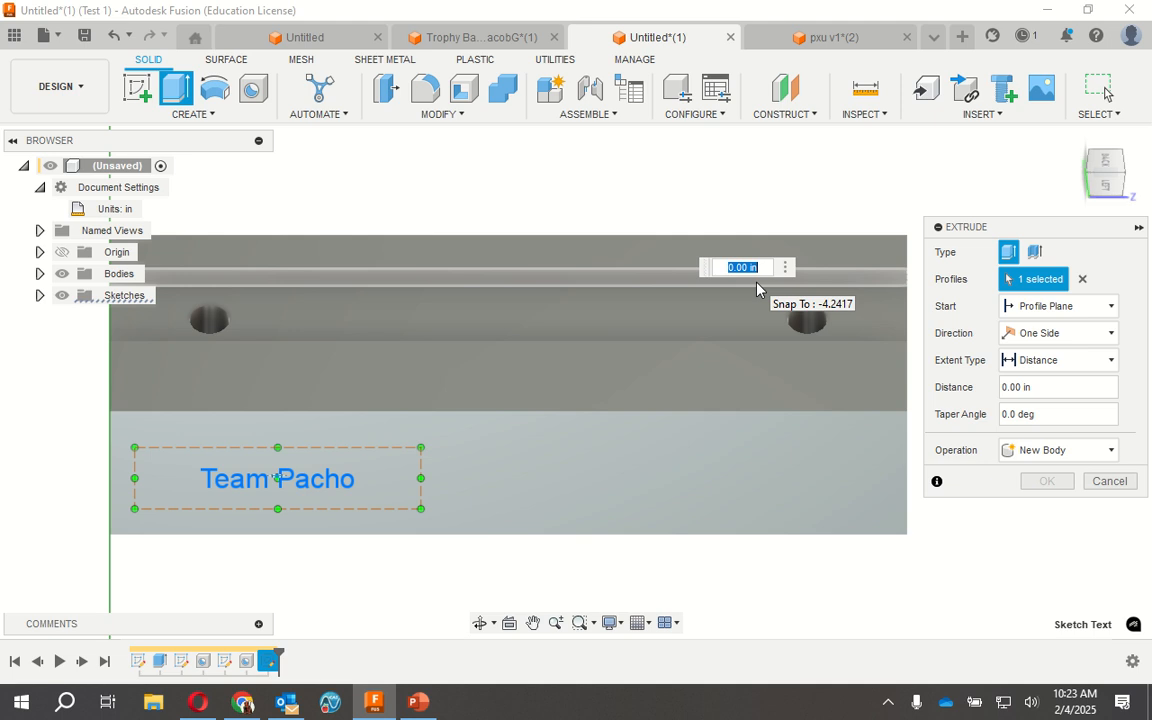
pyautogui.doubleClick(1058, 387)
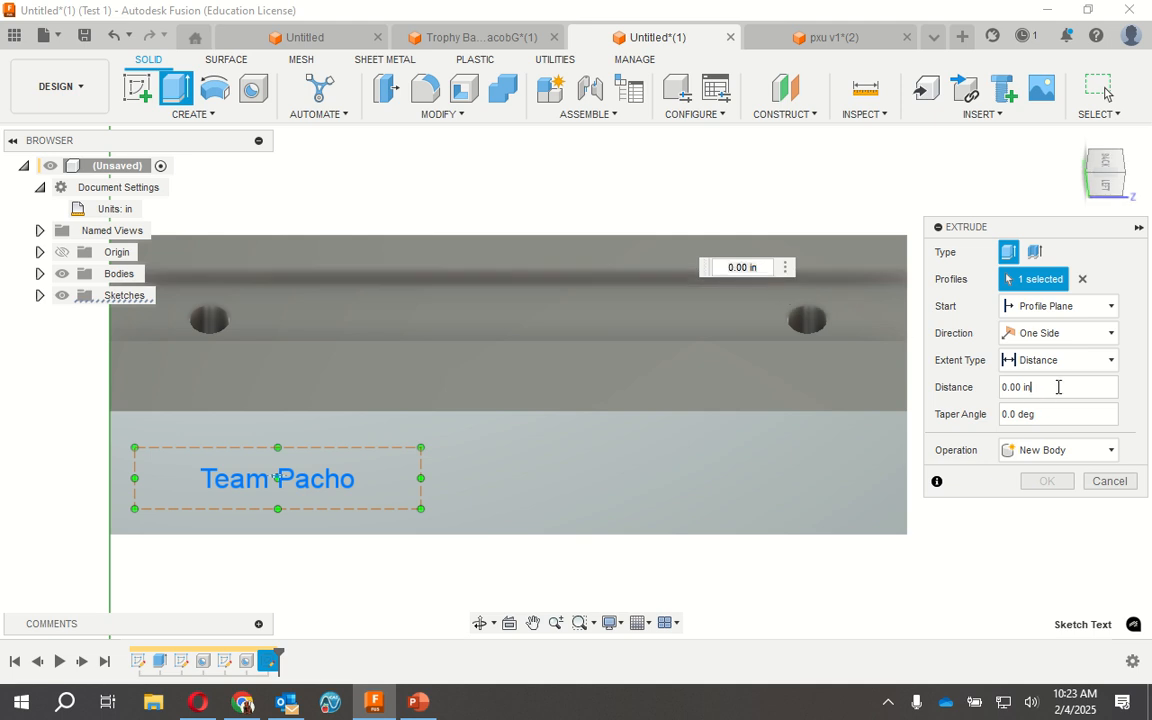
pyautogui.click(1006, 389)
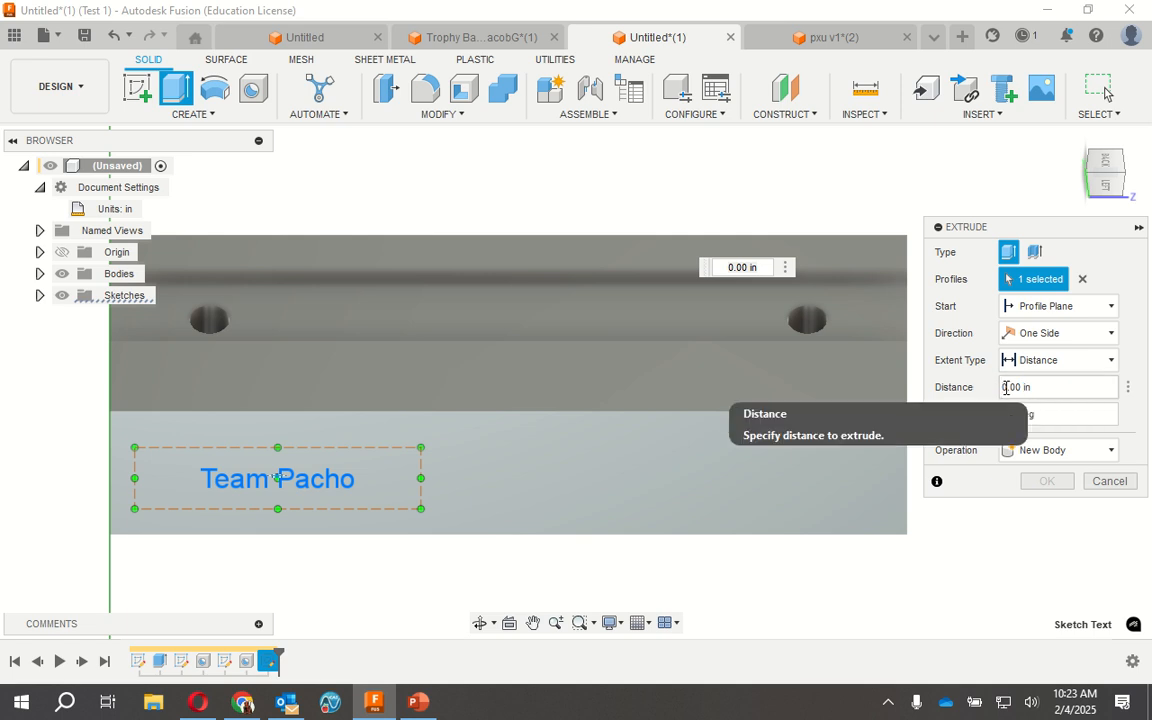
pyautogui.write('-.1')
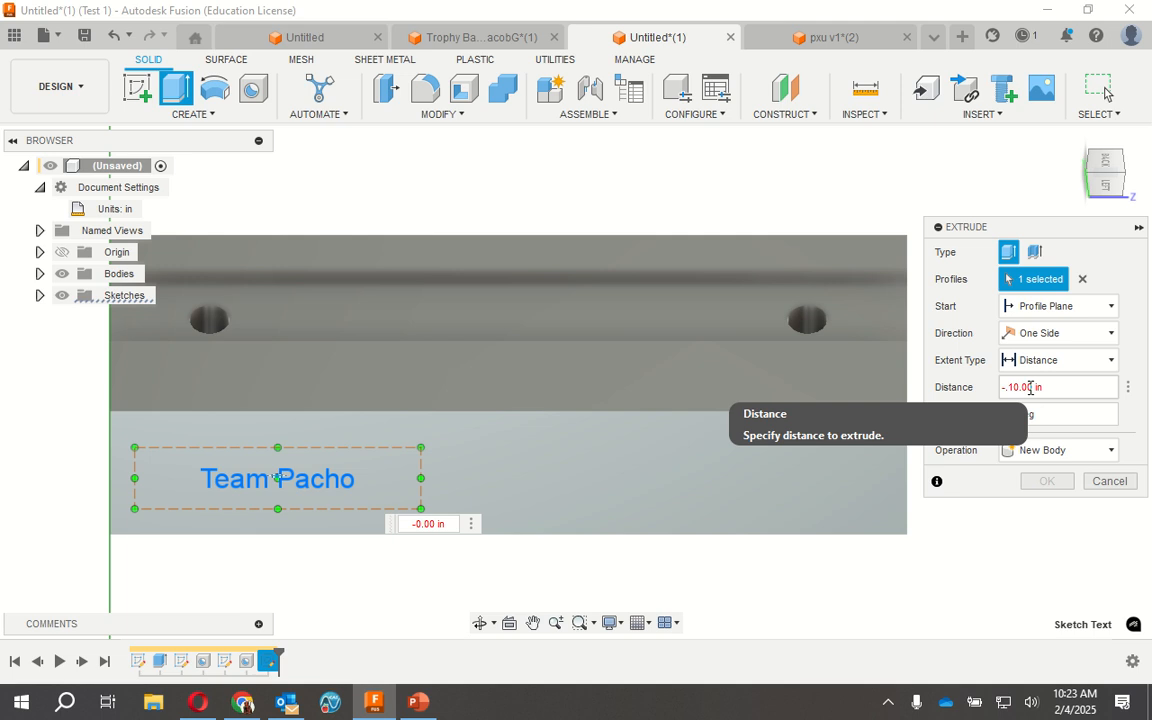
pyautogui.press('BackSpace')
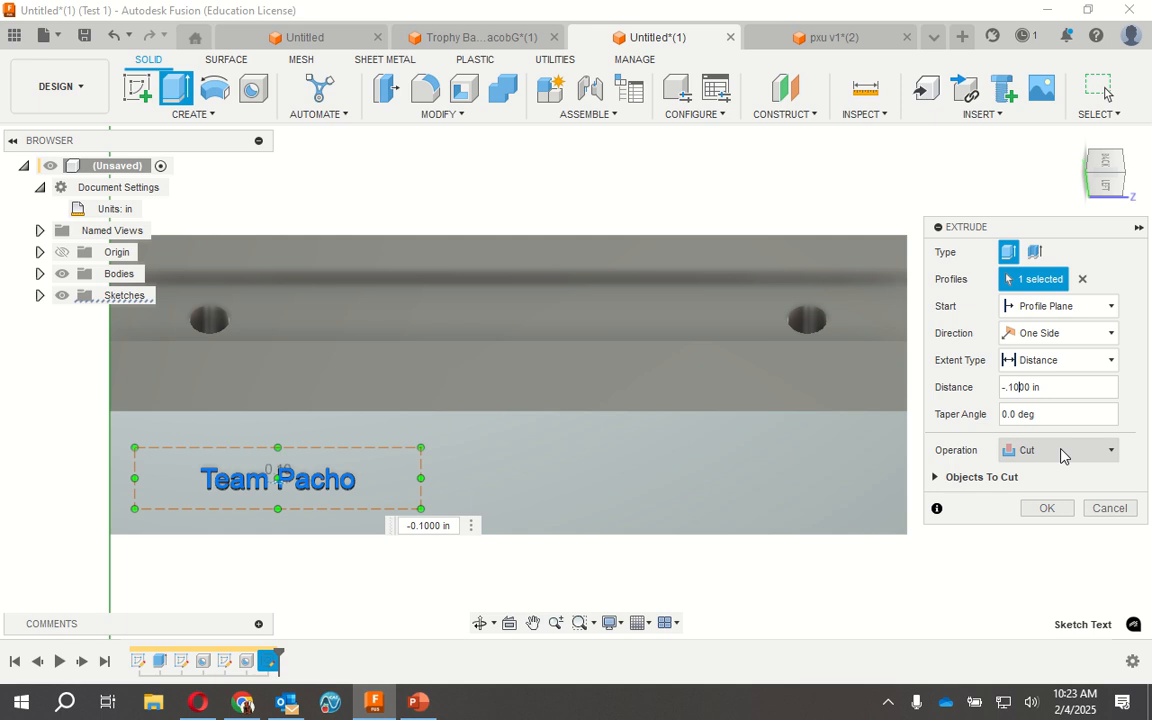
pyautogui.click(1047, 509)
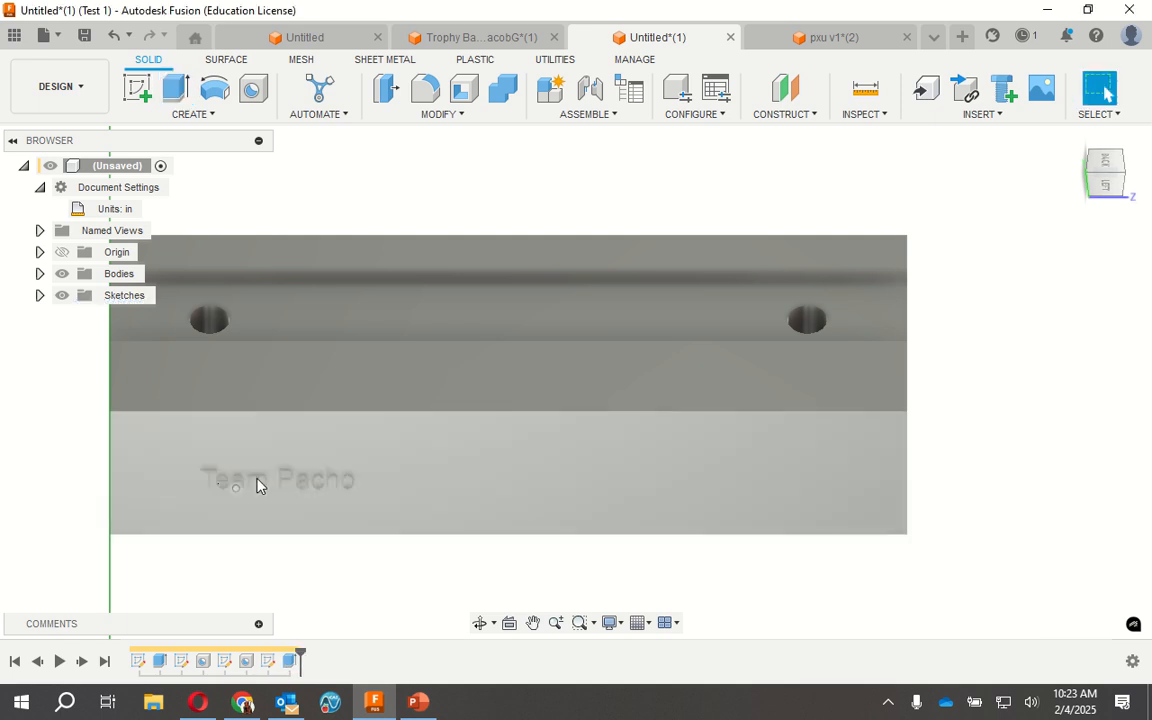
pyautogui.click(1088, 178)
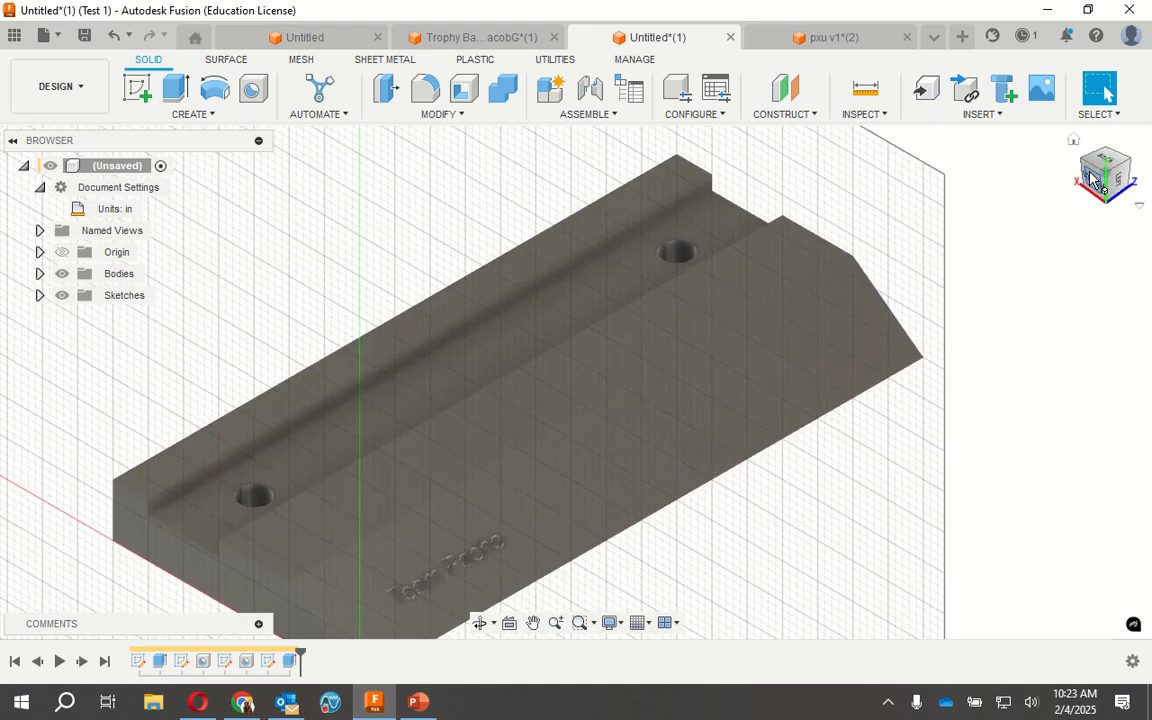
pyautogui.click(1104, 190)
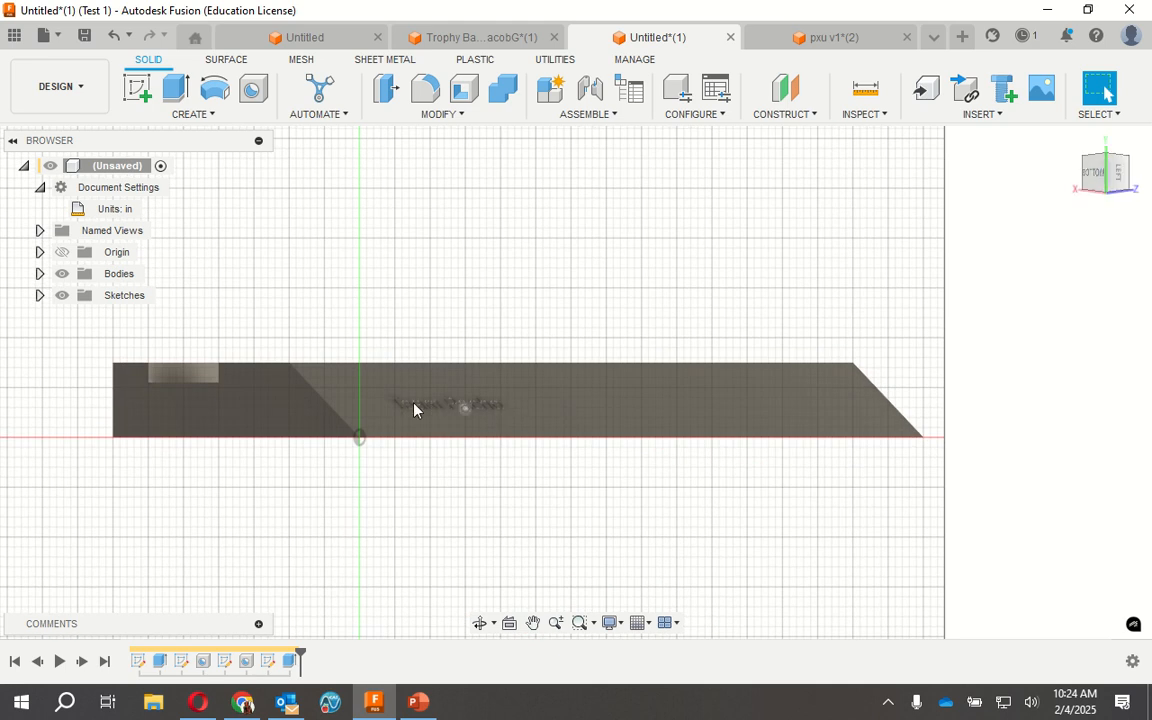
pyautogui.click(1133, 178)
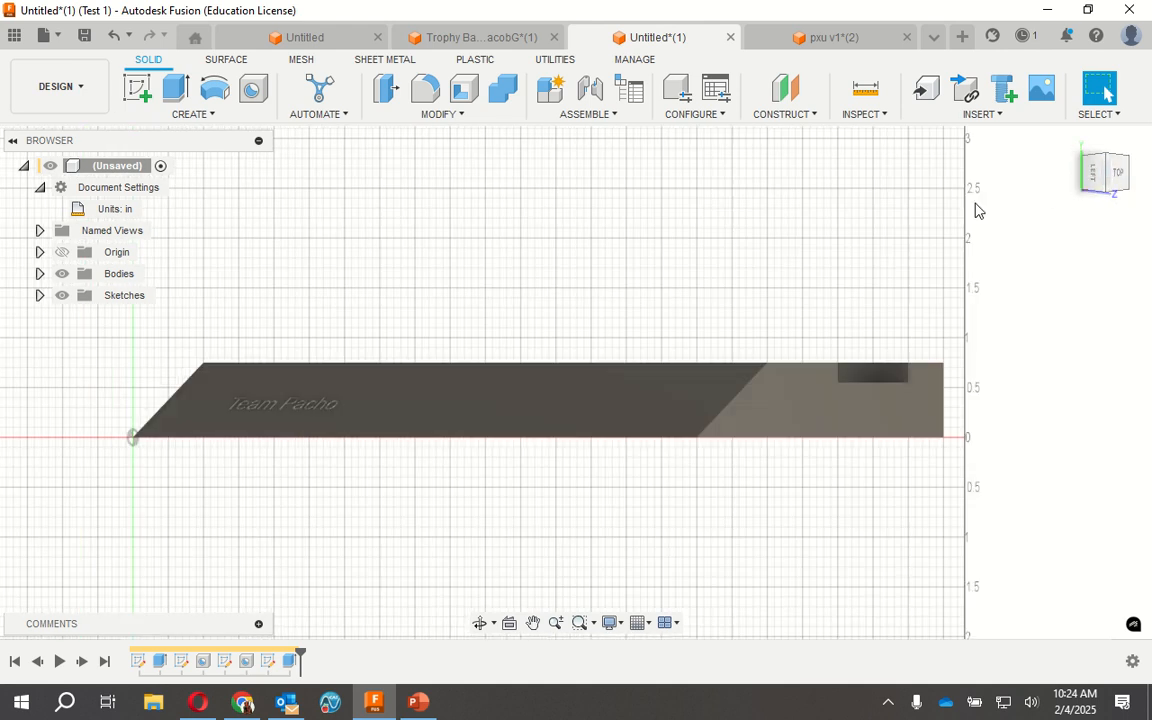
pyautogui.click(1107, 156)
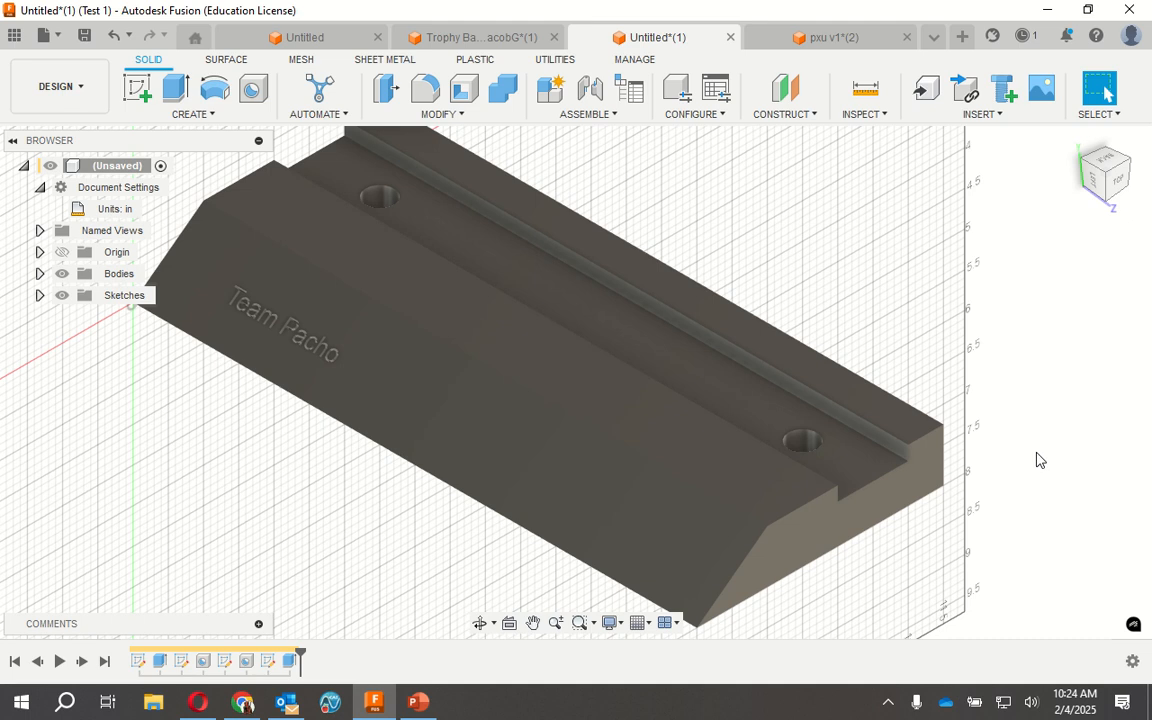
pyautogui.moveTo(510, 28)
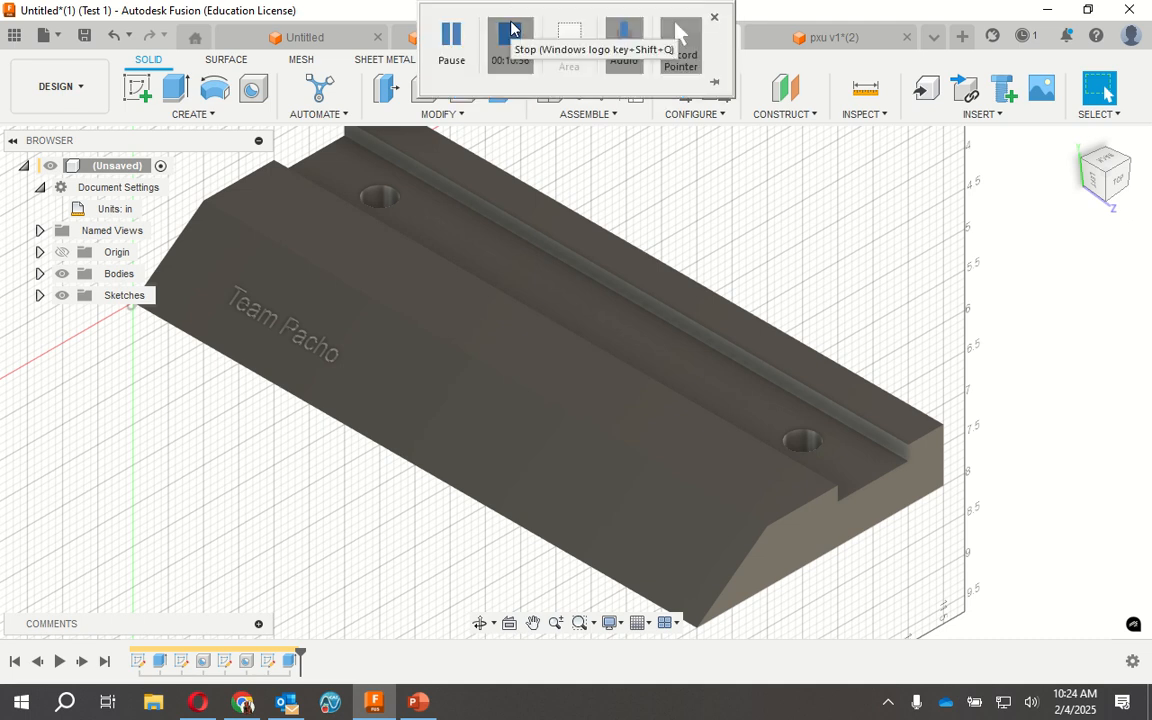